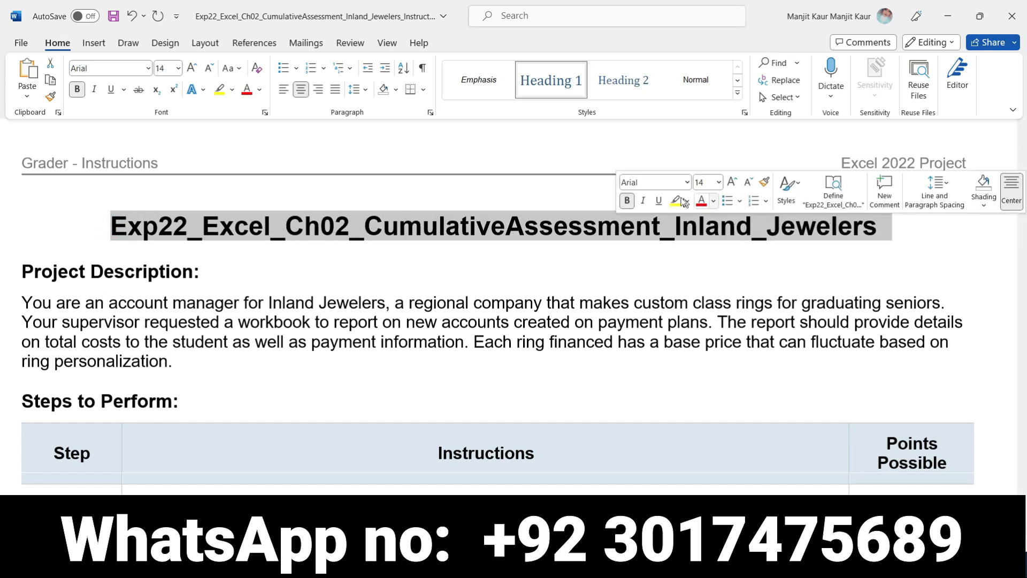
- Highlight the document title "Exp22_Excel_Ch02_CumulativeAssessment_Inland_Jewelers" in yellow, keeping it bold
click(627, 200)
click(627, 201)
click(675, 200)
click(489, 274)
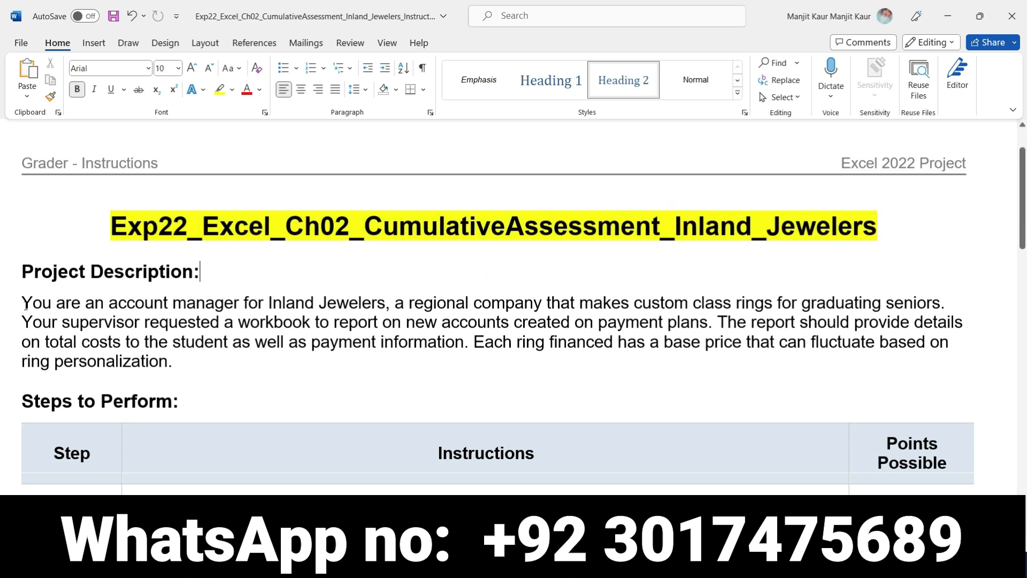
- Make the Project Description paragraph bold and highlight it in yellow
drag(24, 301, 166, 365)
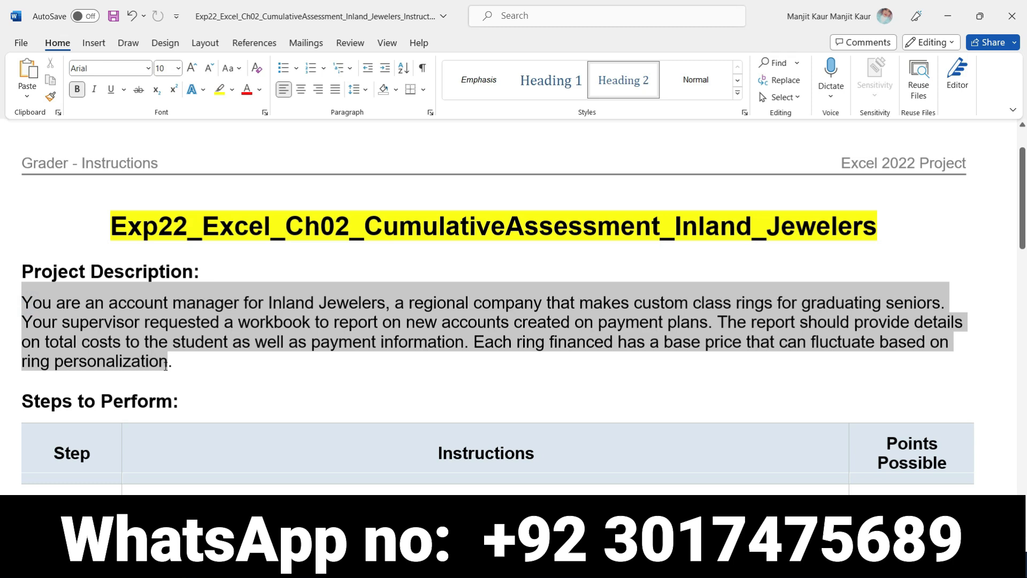
click(175, 343)
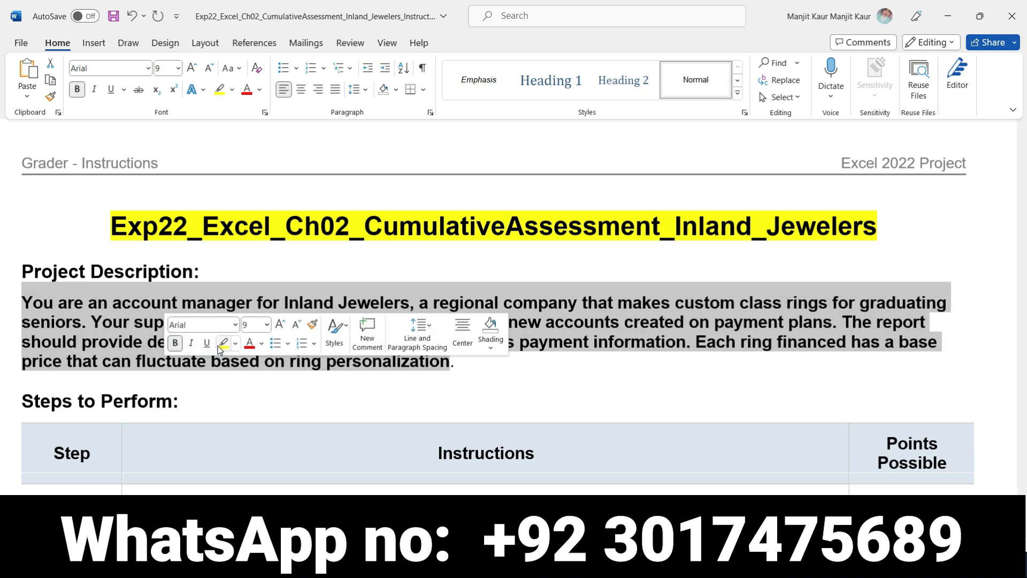
click(220, 346)
click(475, 361)
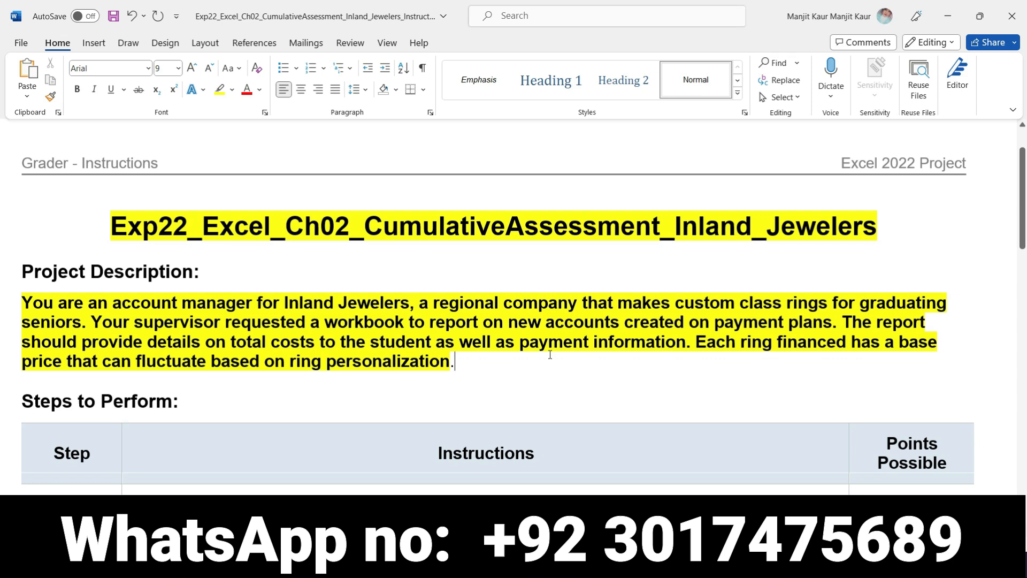
- Read through the Steps to Perform table down to Total Points and return to the document's beginning
scroll(552, 393, down, 5)
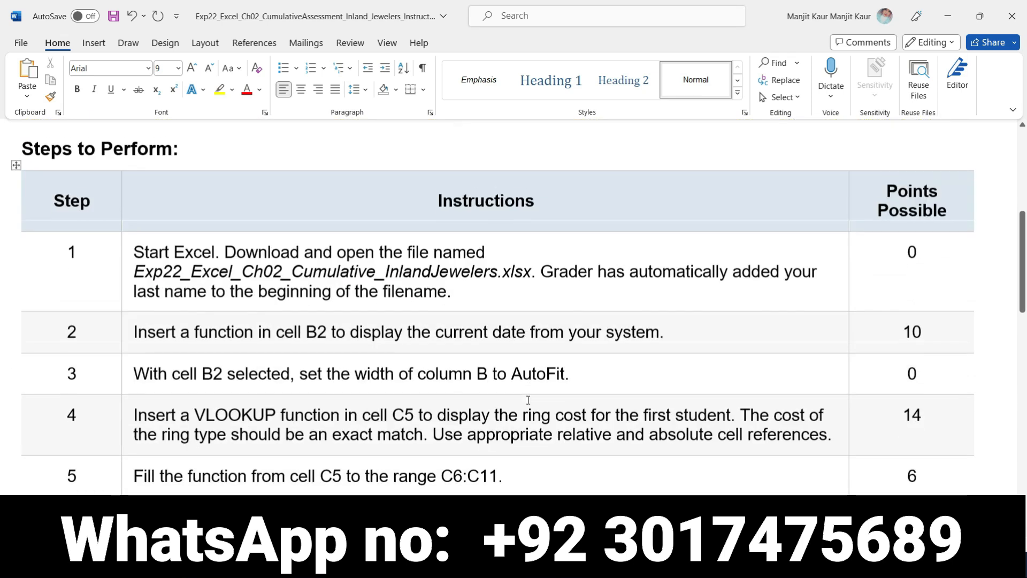
scroll(528, 400, down, 5)
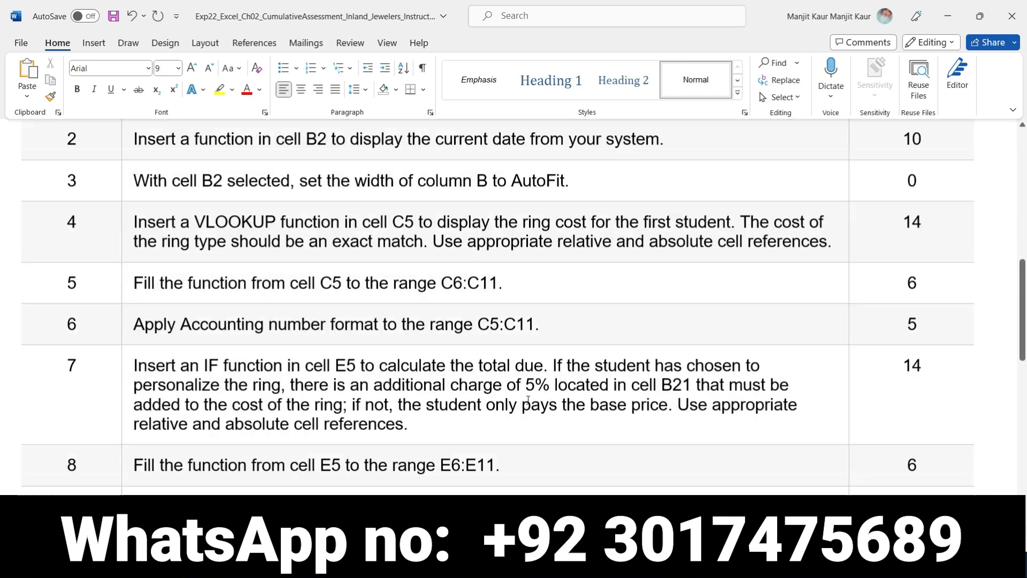
scroll(527, 401, down, 7)
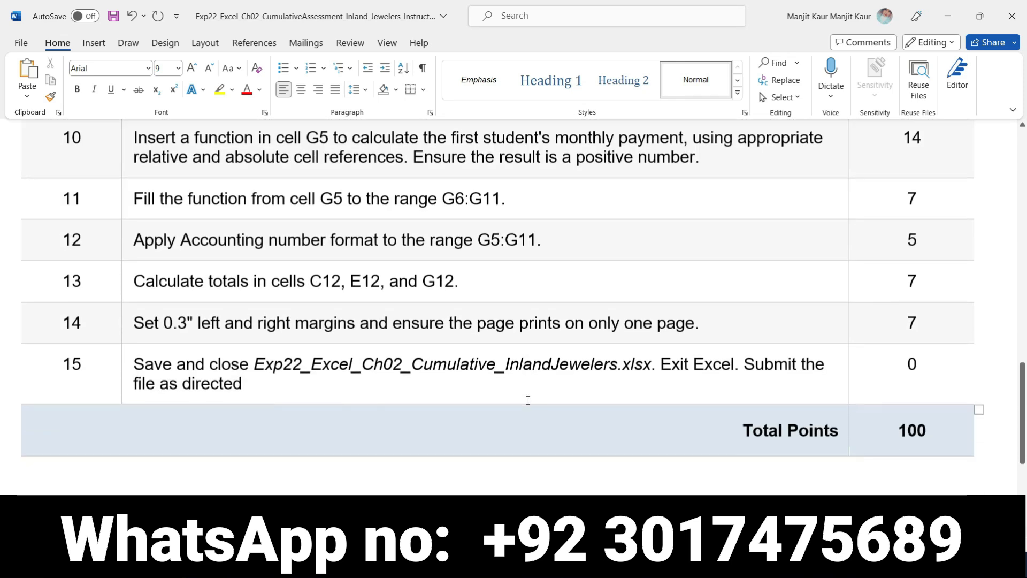
scroll(527, 404, down, 3)
scroll(527, 404, up, 10)
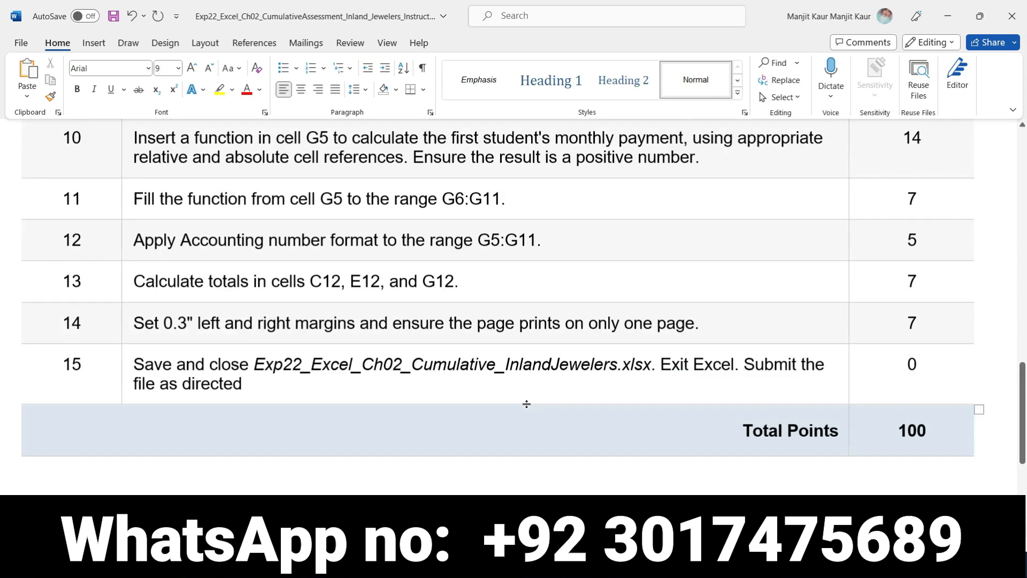
scroll(528, 404, up, 10)
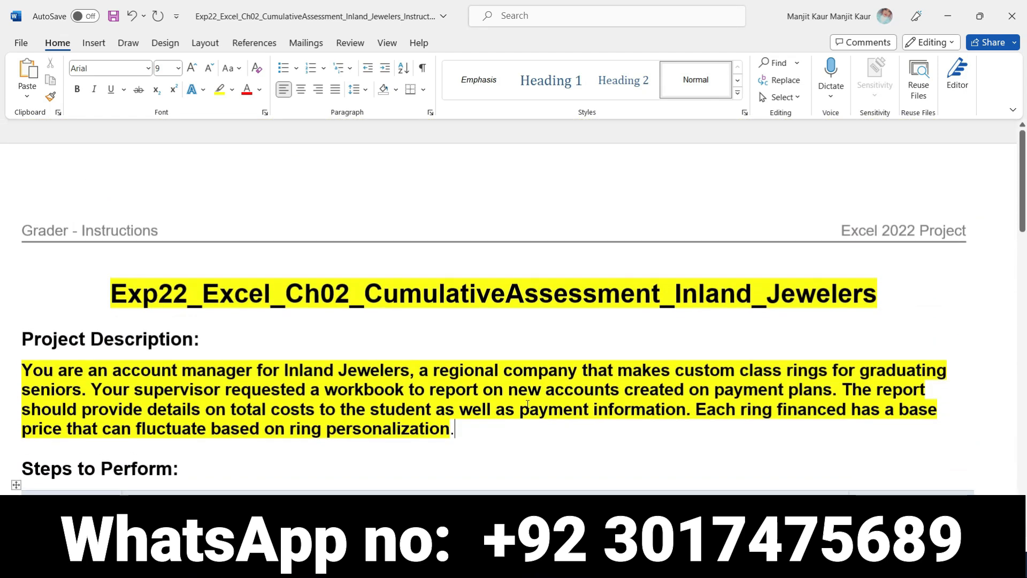
scroll(527, 404, down, 2)
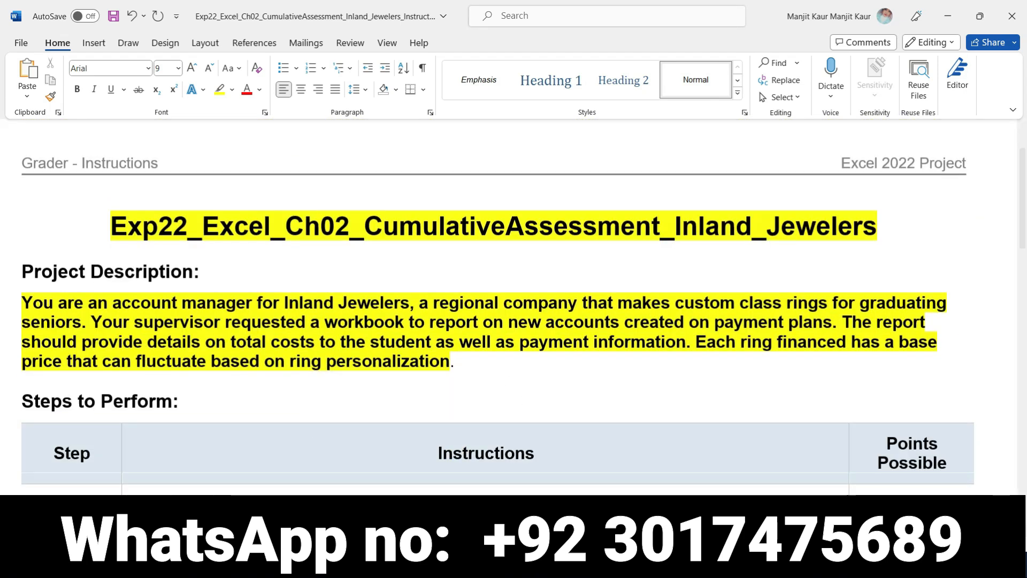
- Open the Inland Jewelers Excel workbook from the assignment folder and look over its student, ring cost and rate tables
click(289, 566)
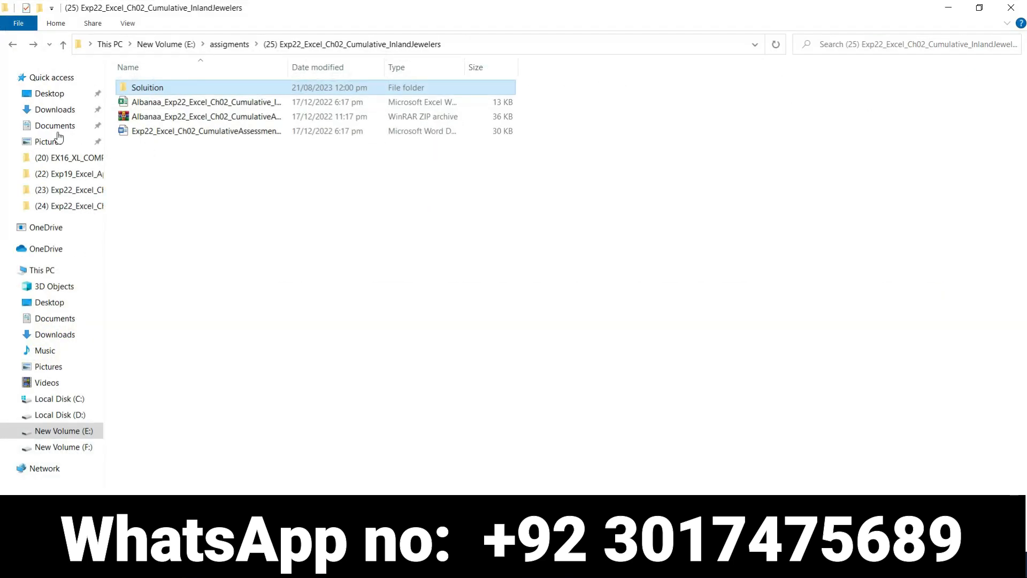
double_click(185, 103)
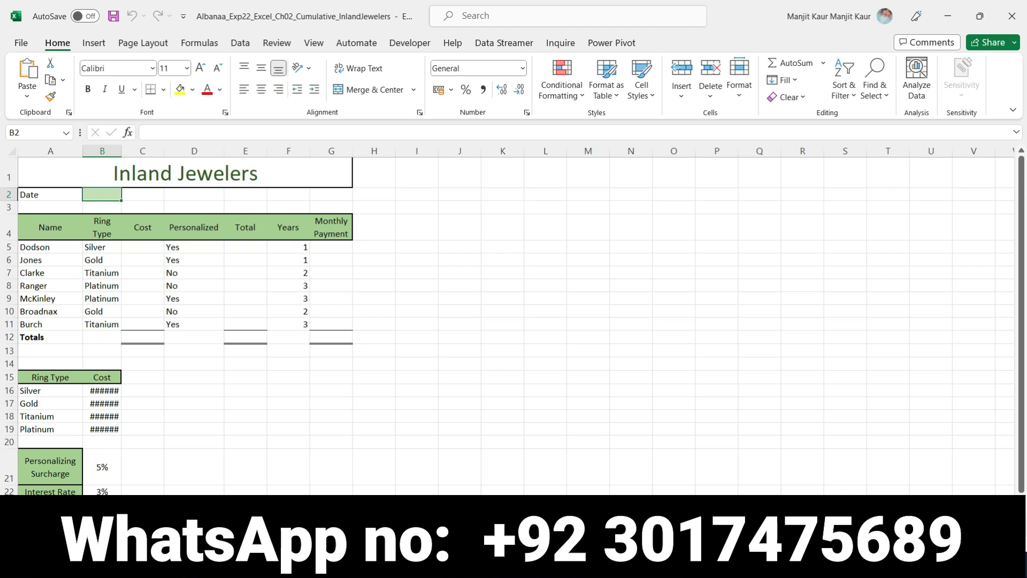
scroll(507, 321, up, 2)
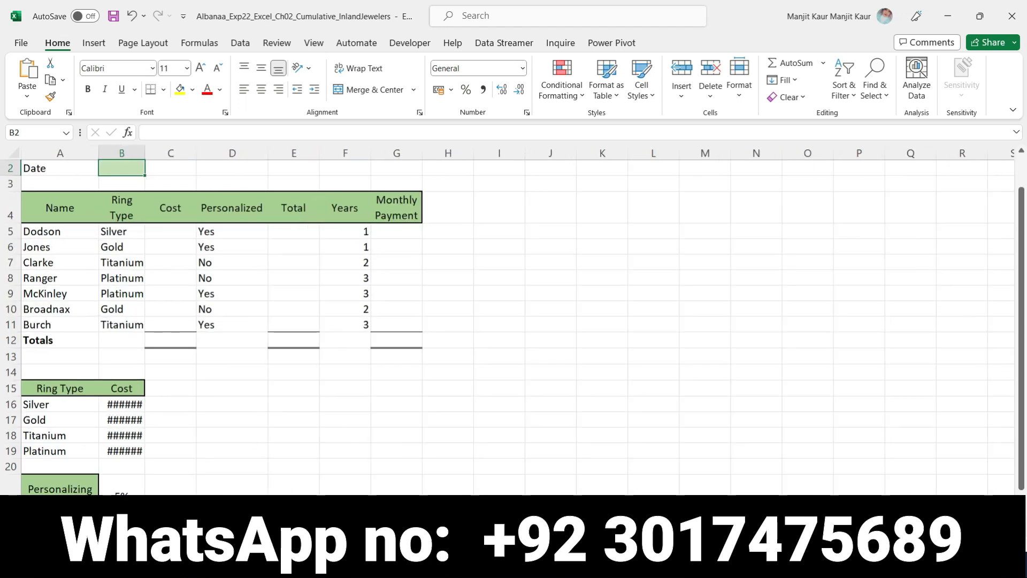
scroll(507, 321, down, 1)
scroll(508, 321, down, 1)
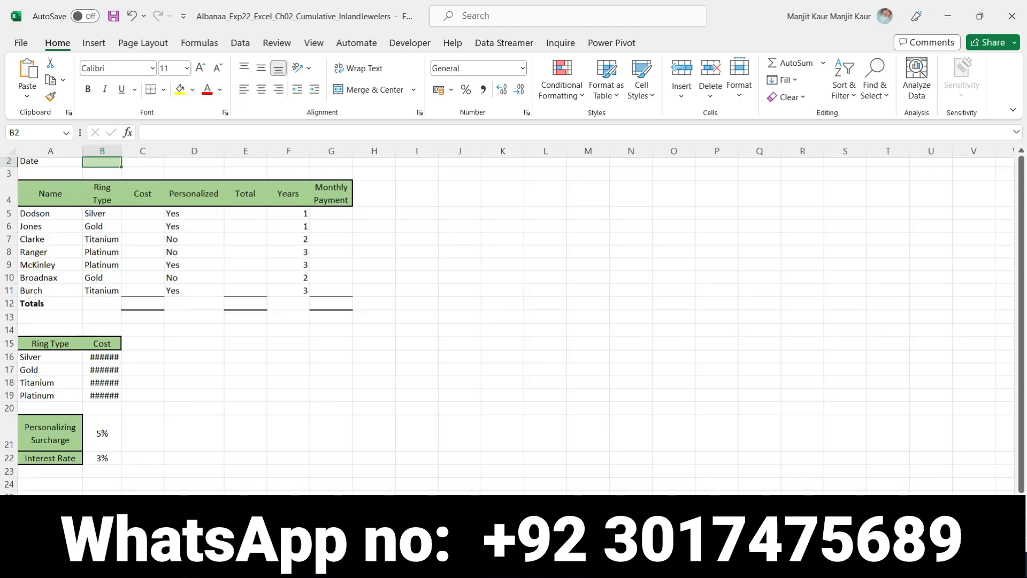
scroll(507, 321, down, 1)
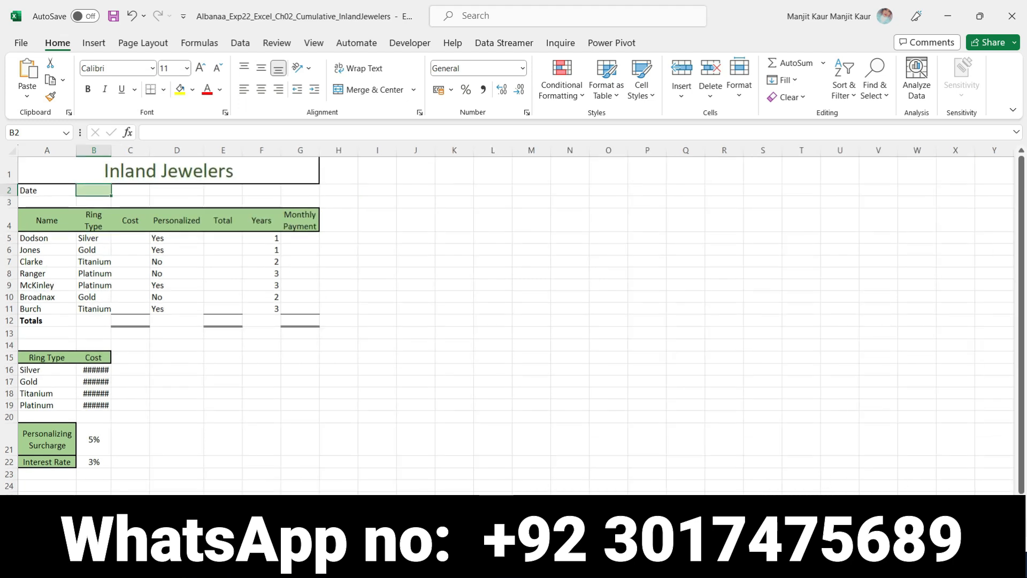
scroll(507, 321, up, 1)
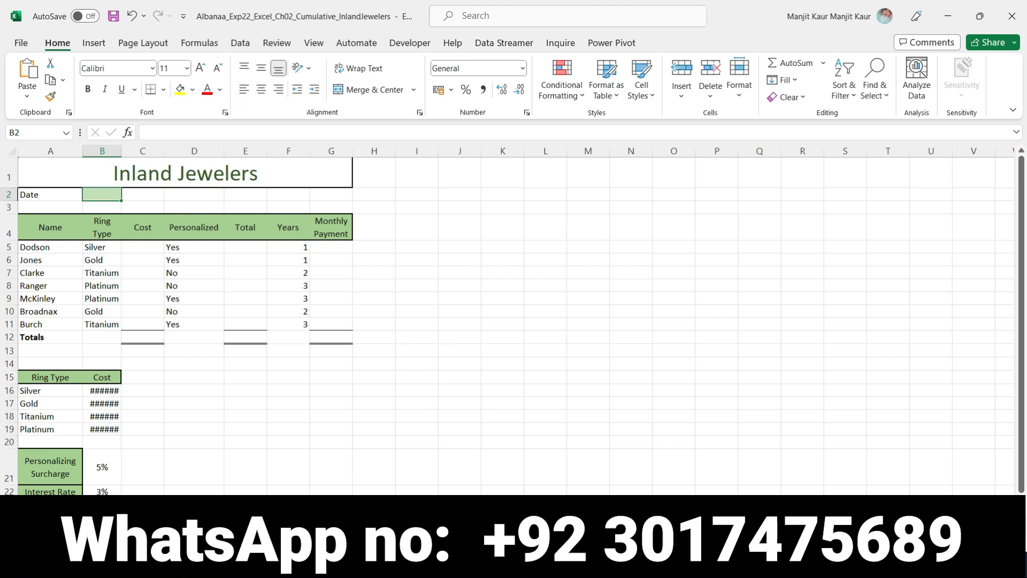
click(987, 538)
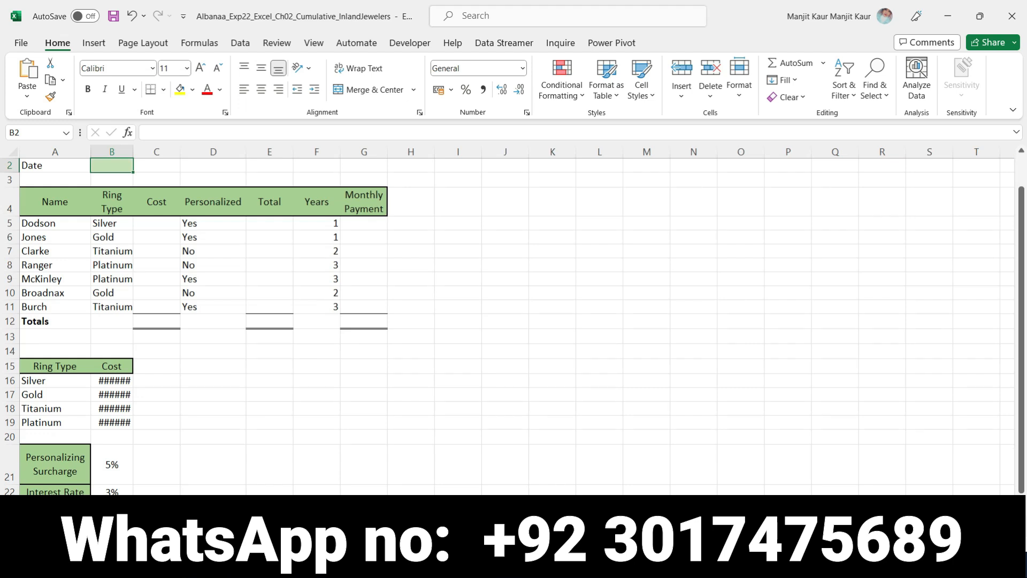
scroll(645, 462, up, 1)
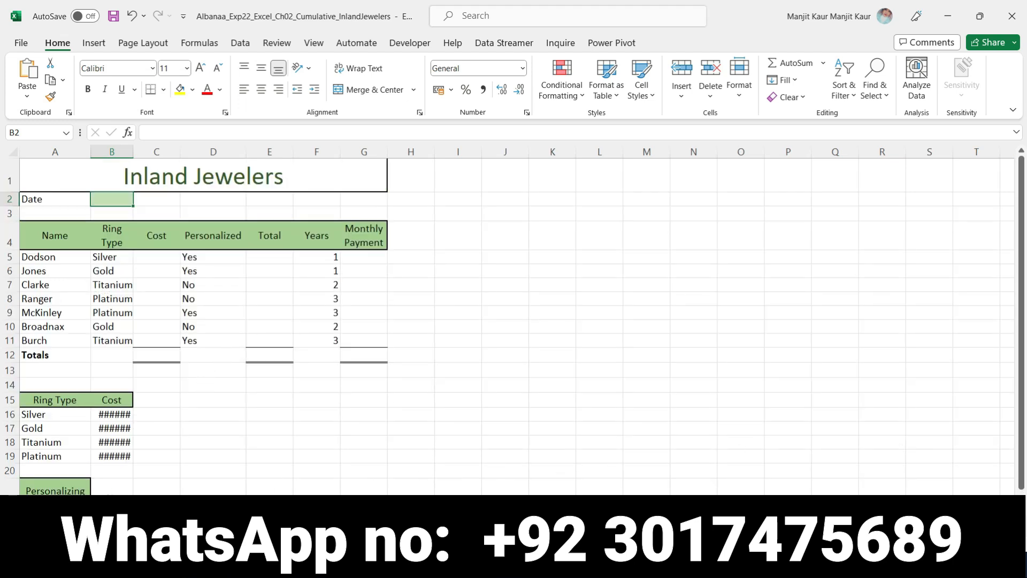
- Return to the Word instructions and remove the bold and yellow highlight from the Project Description paragraph
click(436, 561)
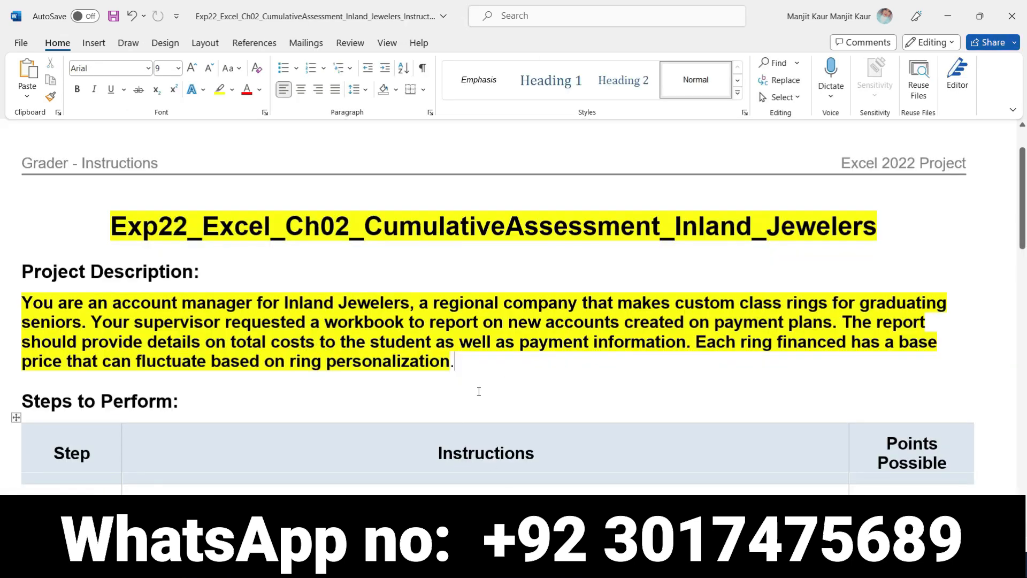
drag(451, 362, 18, 300)
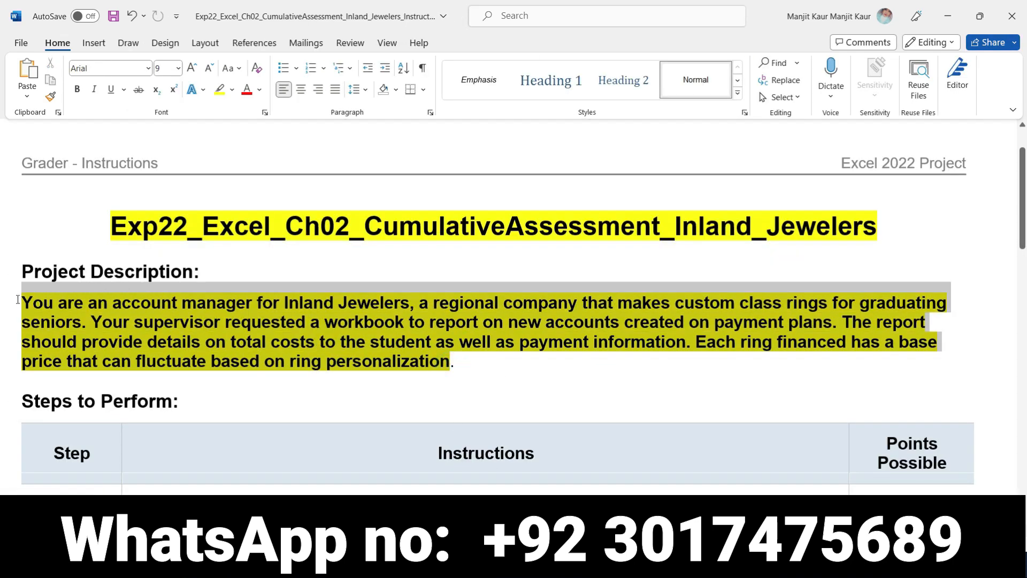
click(28, 275)
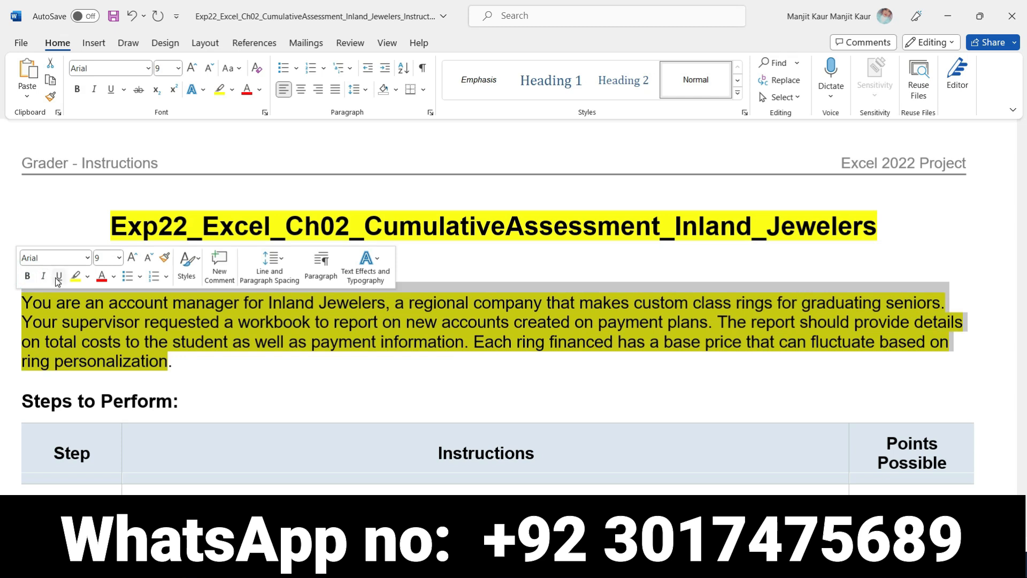
click(279, 435)
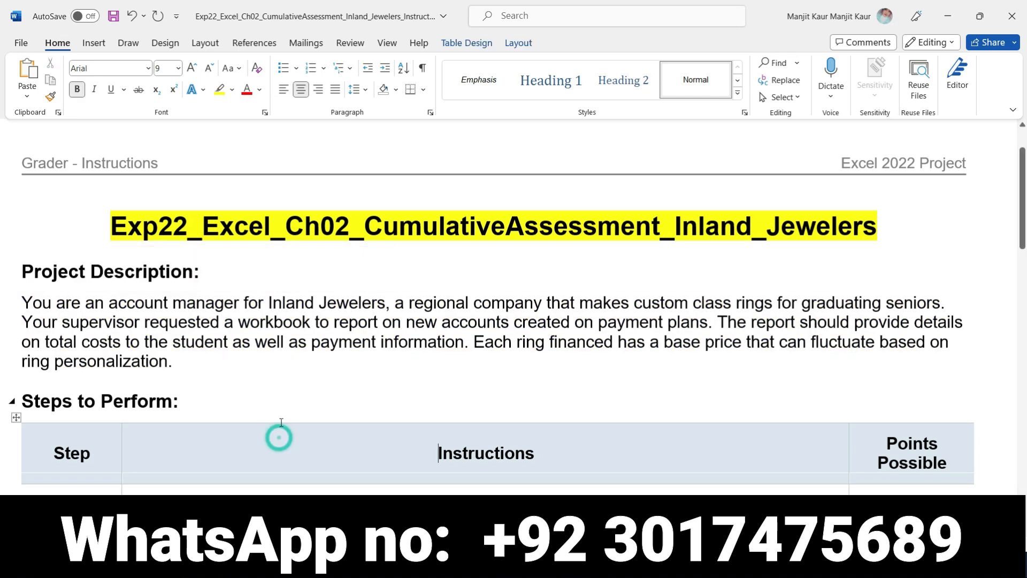
- Read the step 1 instruction about opening the workbook and check the open file in Excel
scroll(206, 389, down, 5)
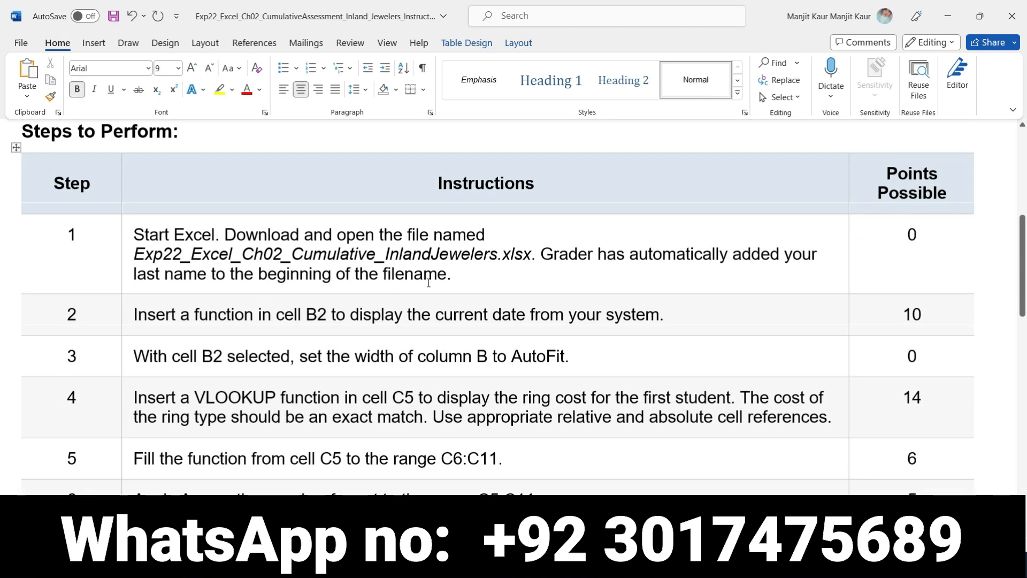
drag(447, 275, 139, 240)
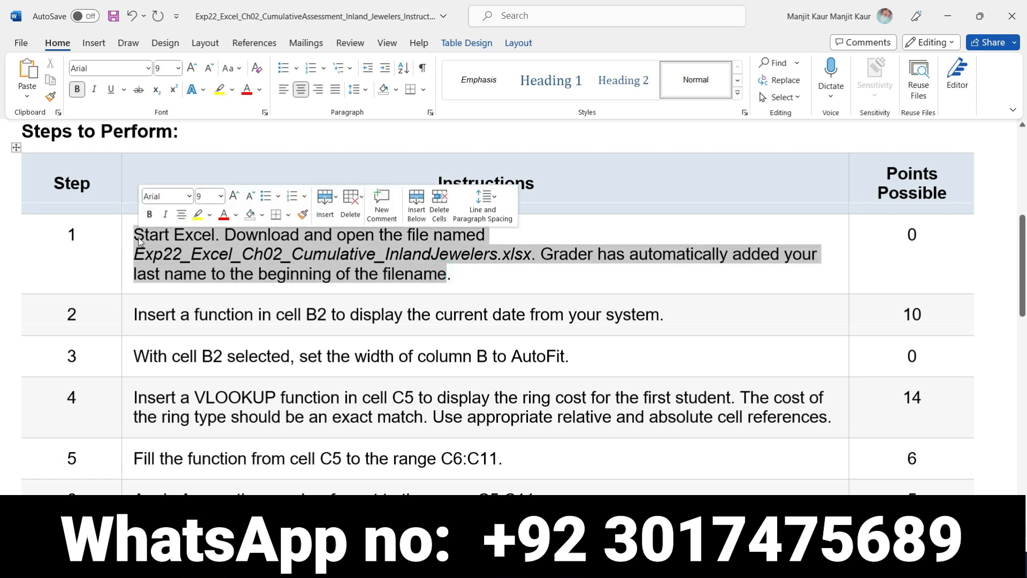
click(562, 562)
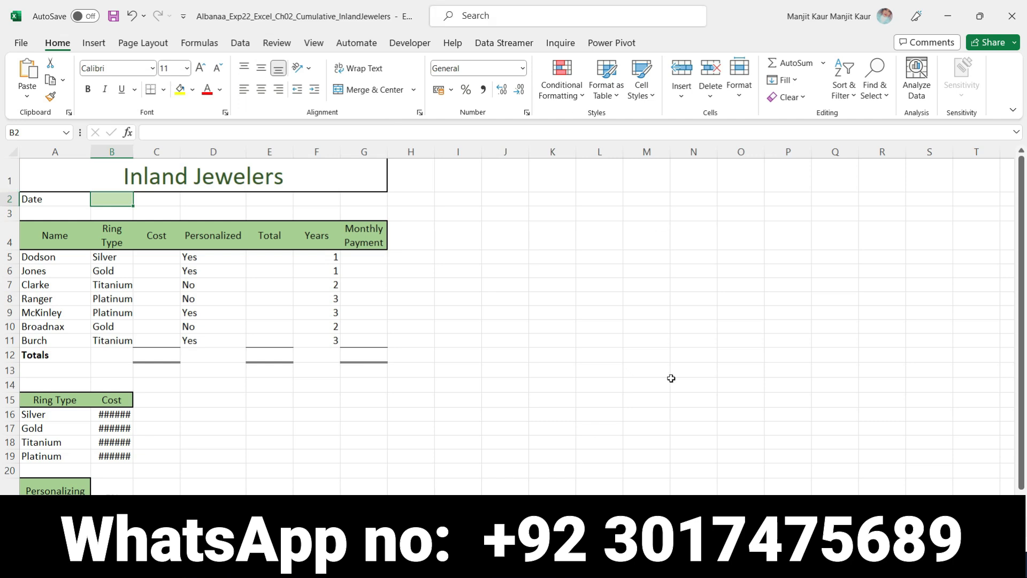
- Back in Word, make the step 2 instruction about the current date in cell B2 bold and highlight it in yellow
key(alt+Tab)
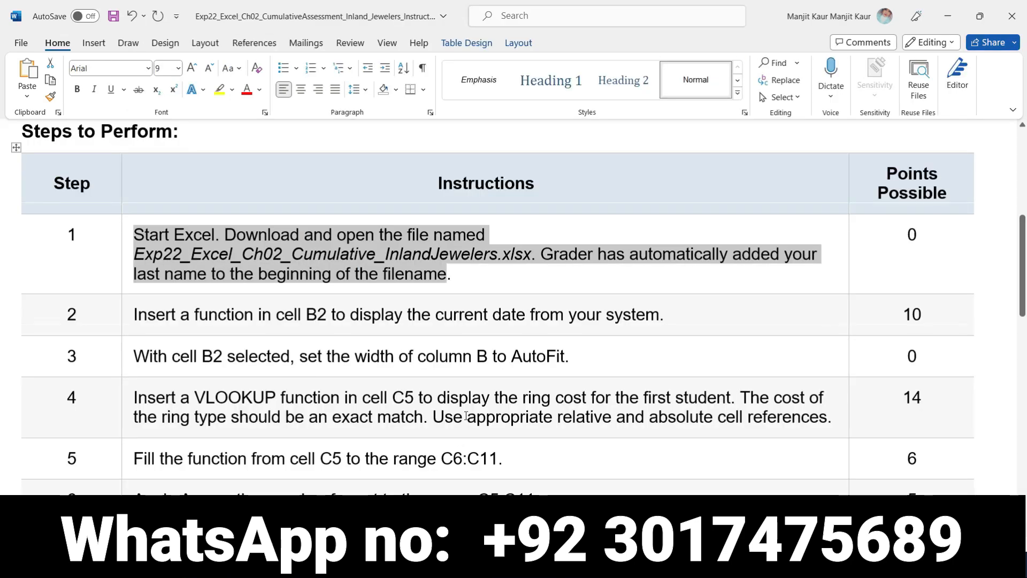
scroll(634, 247, down, 1)
click(657, 254)
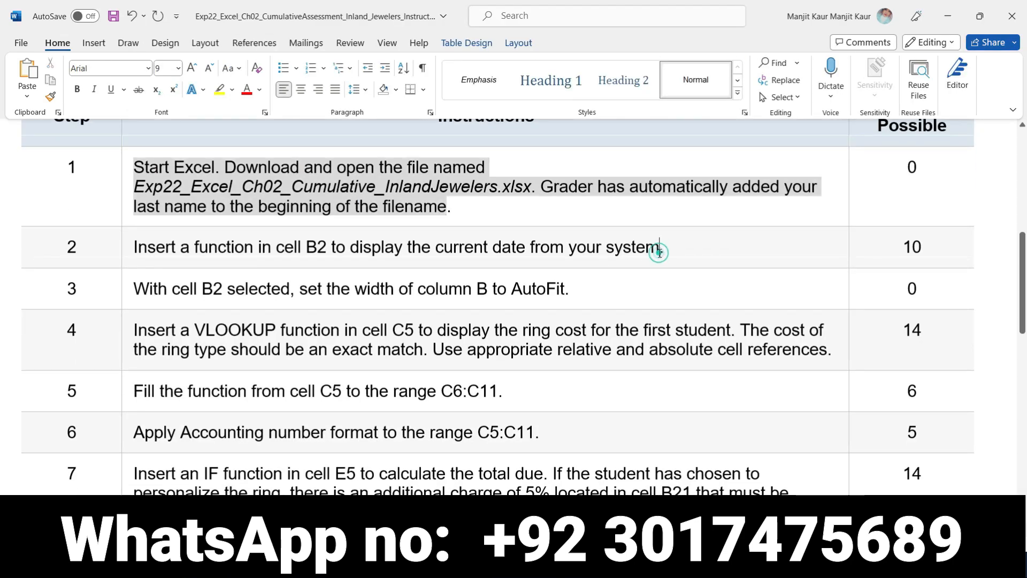
click(129, 250)
click(141, 225)
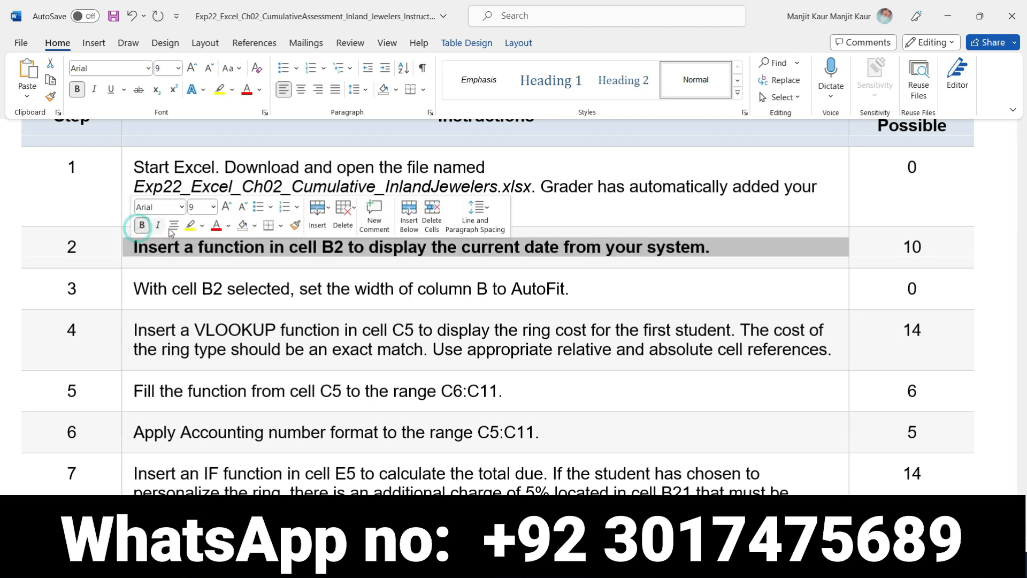
click(190, 226)
click(184, 247)
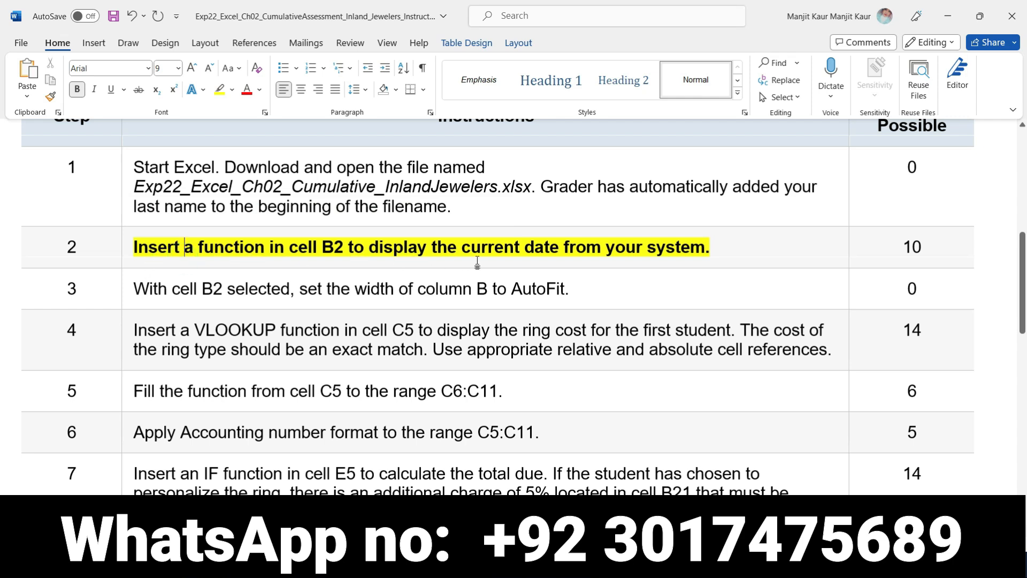
drag(463, 250, 708, 251)
drag(290, 249, 343, 249)
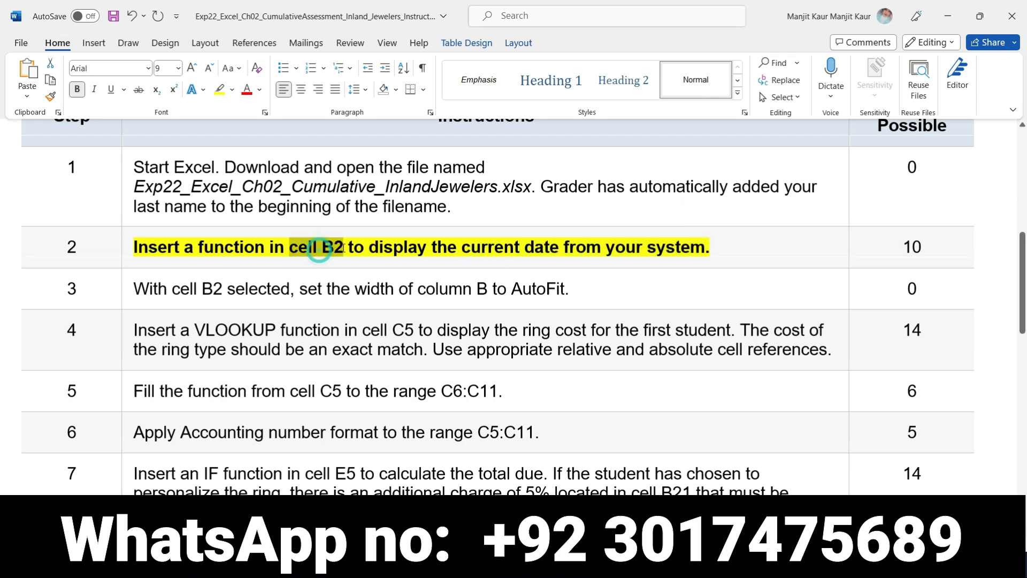
- Switch to the Excel workbook and enter the NOW function in cell B2 for the current date
click(514, 564)
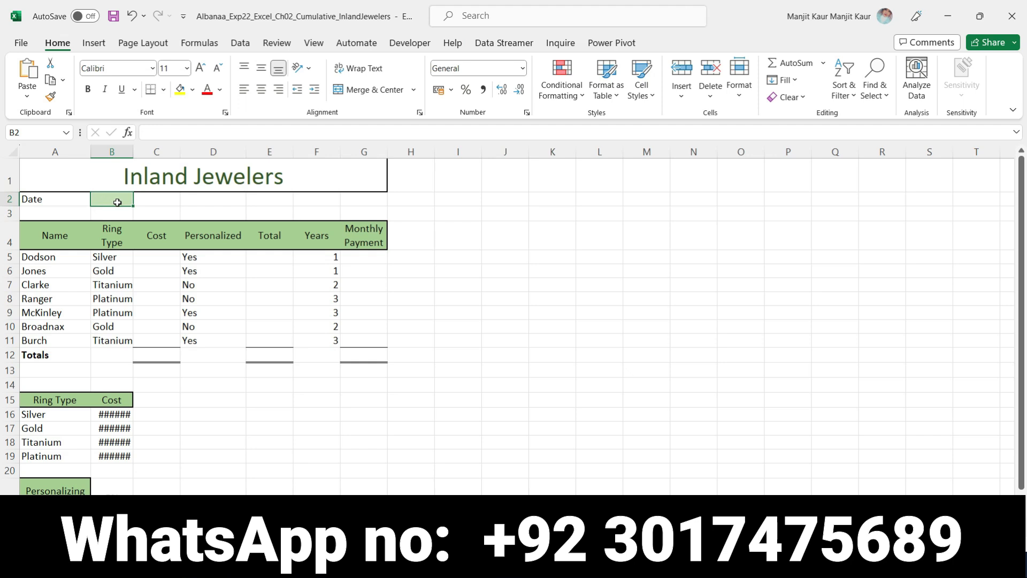
text(=n)
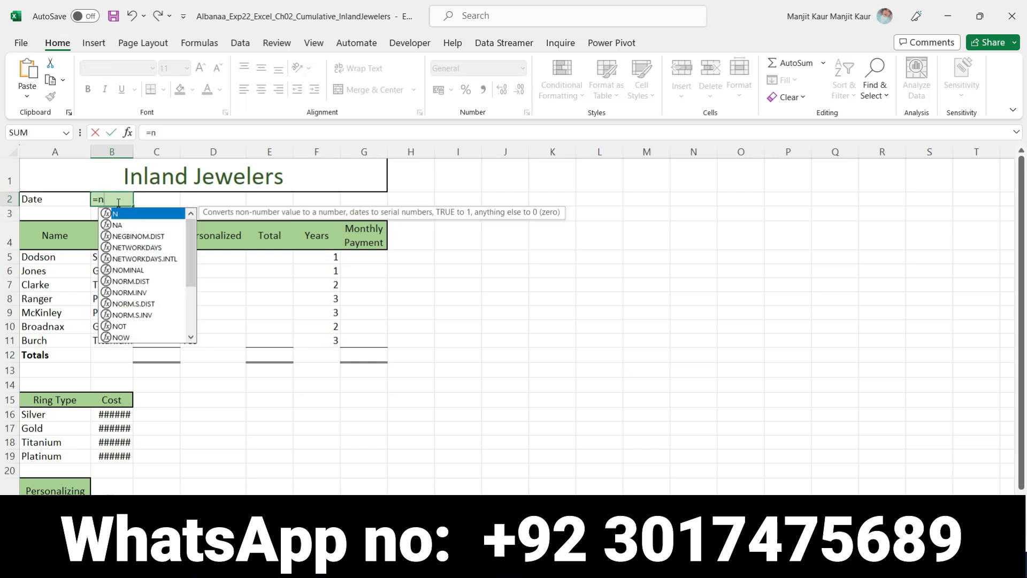
text(ow)
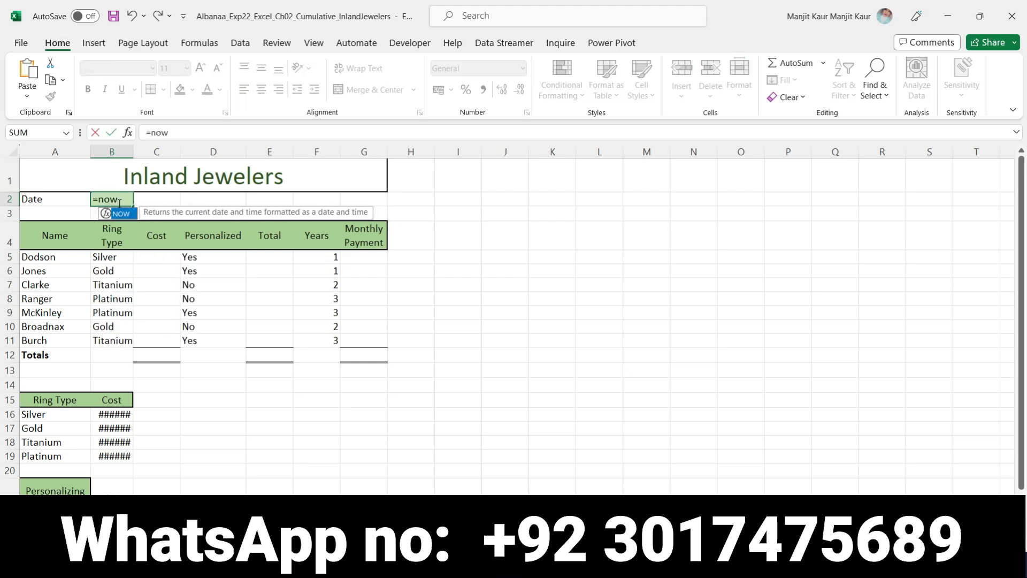
double_click(110, 214)
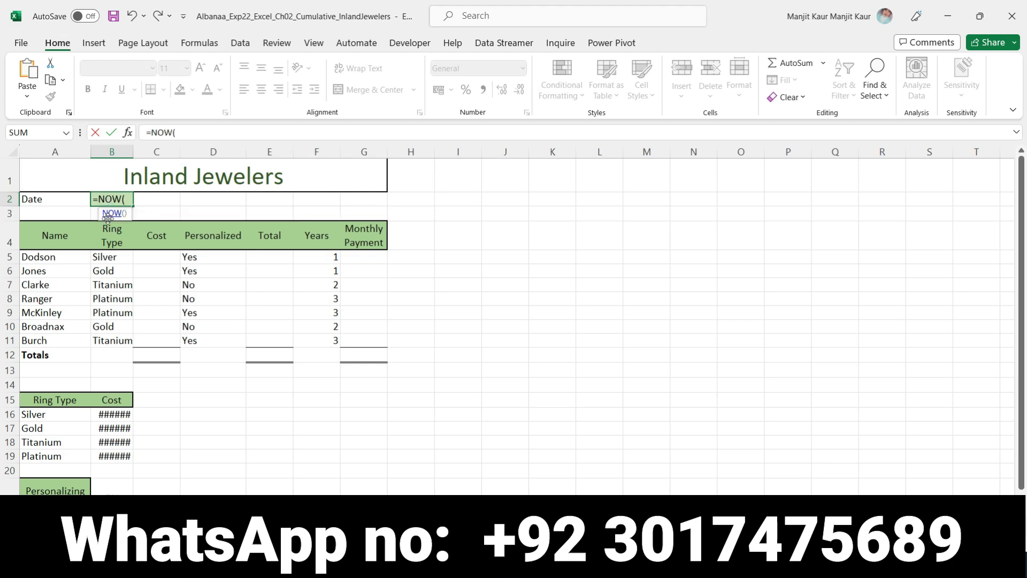
key(Return)
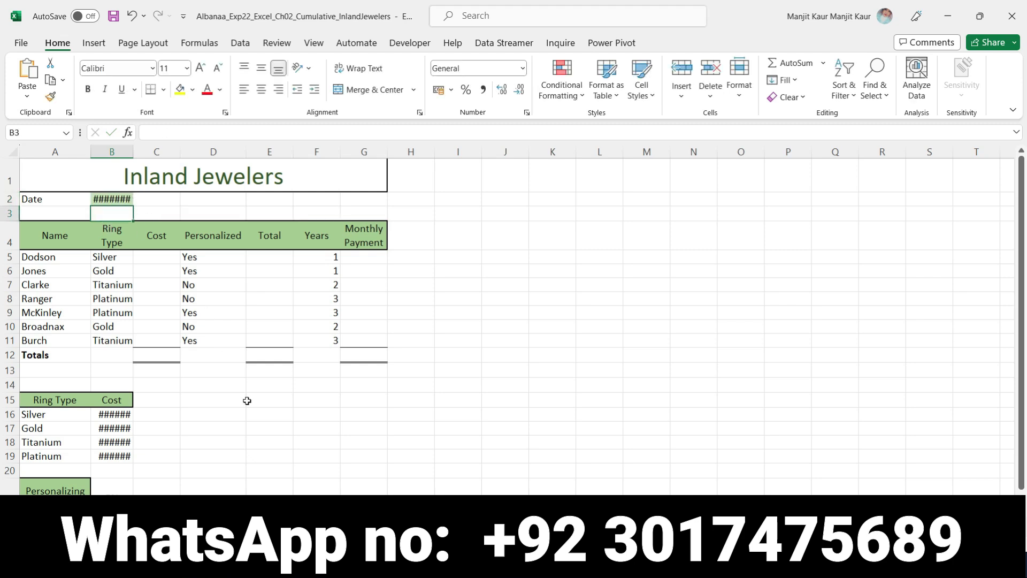
- Switch to the Word instructions, read step 3, and remove the bold and yellow highlight from the step 2 instruction
key(alt+Tab)
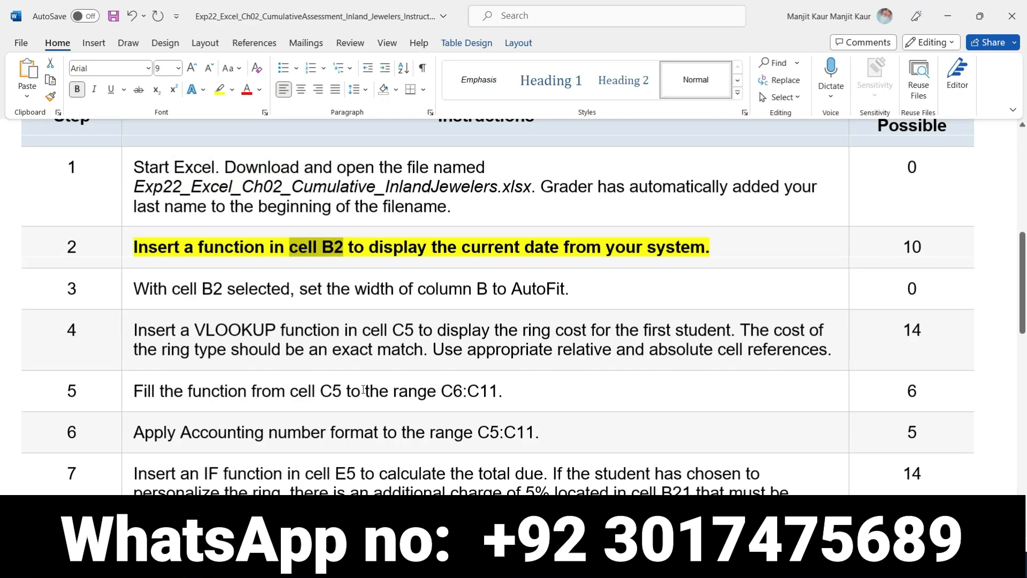
drag(202, 289, 290, 293)
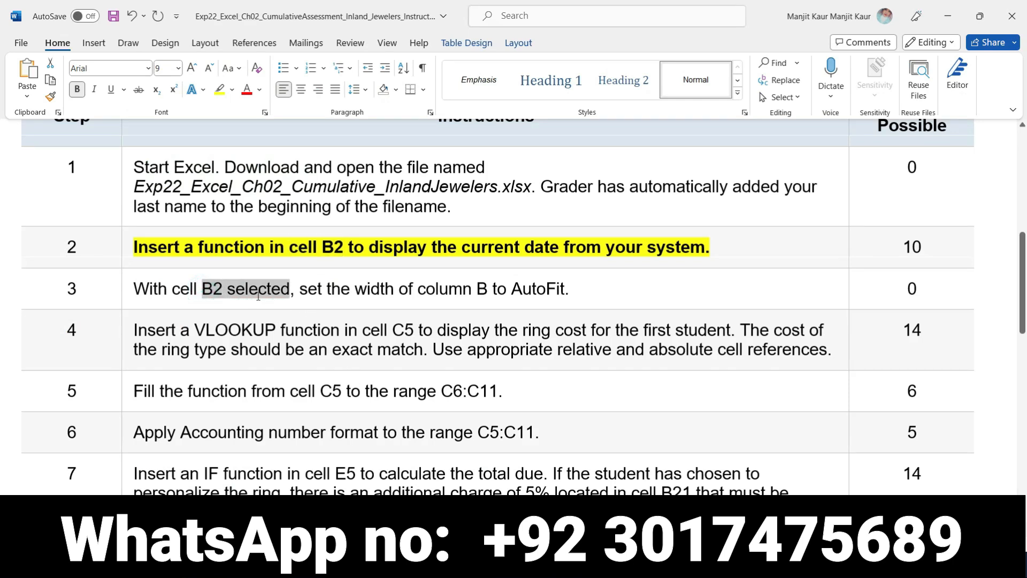
click(399, 299)
drag(354, 289, 550, 293)
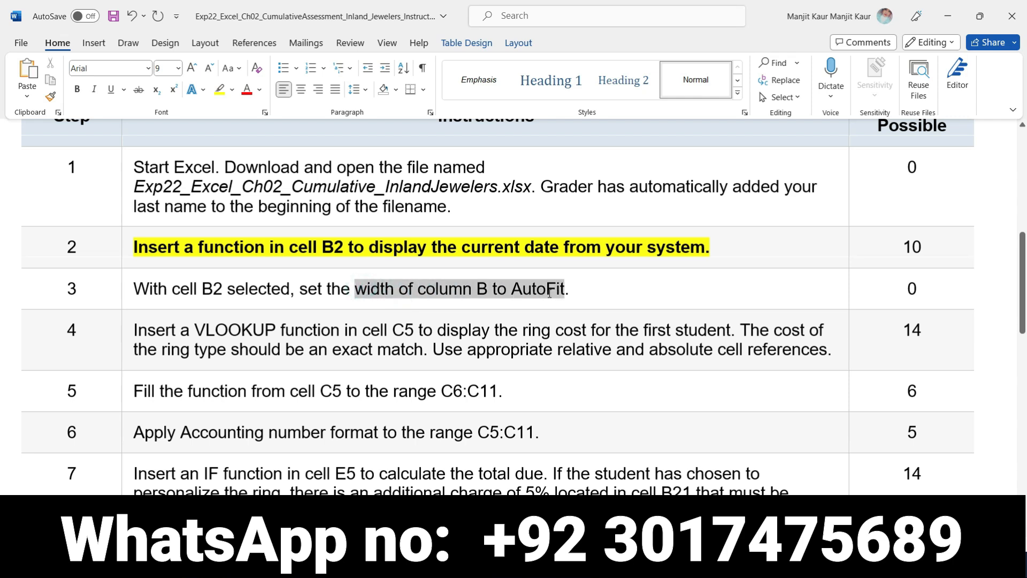
click(127, 248)
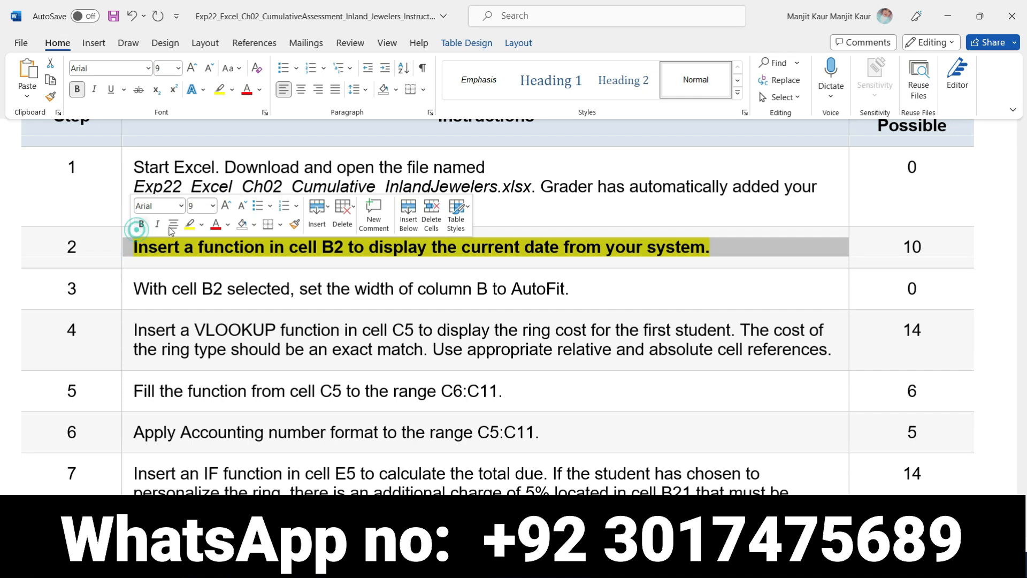
click(141, 223)
click(189, 223)
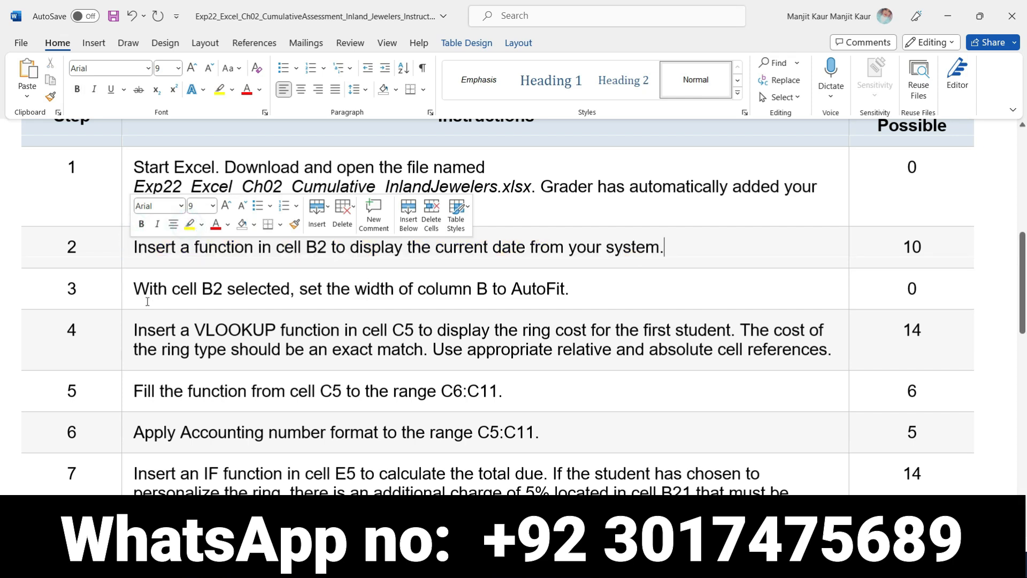
- Make the step 3 instruction about the width of column B bold and highlight it in yellow
click(131, 293)
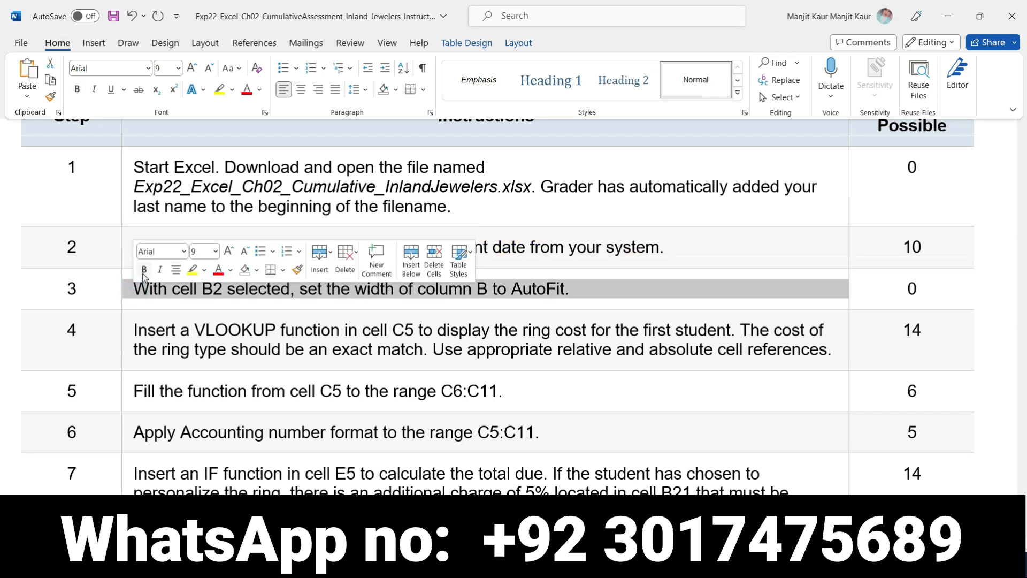
click(143, 269)
click(191, 272)
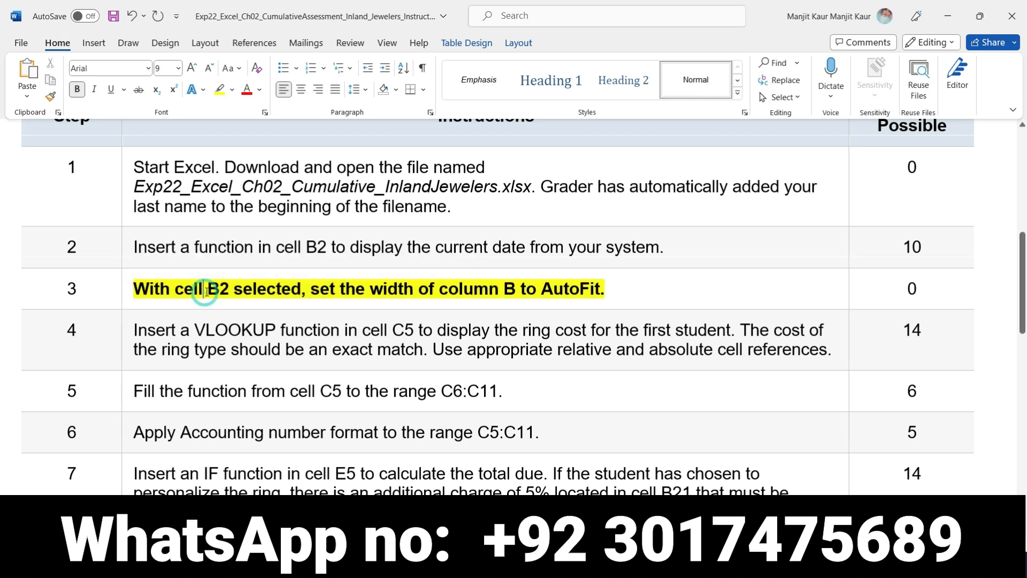
- Review the marked step 3 instruction, switch to the Excel workbook and AutoFit the width of column B
drag(208, 289, 234, 292)
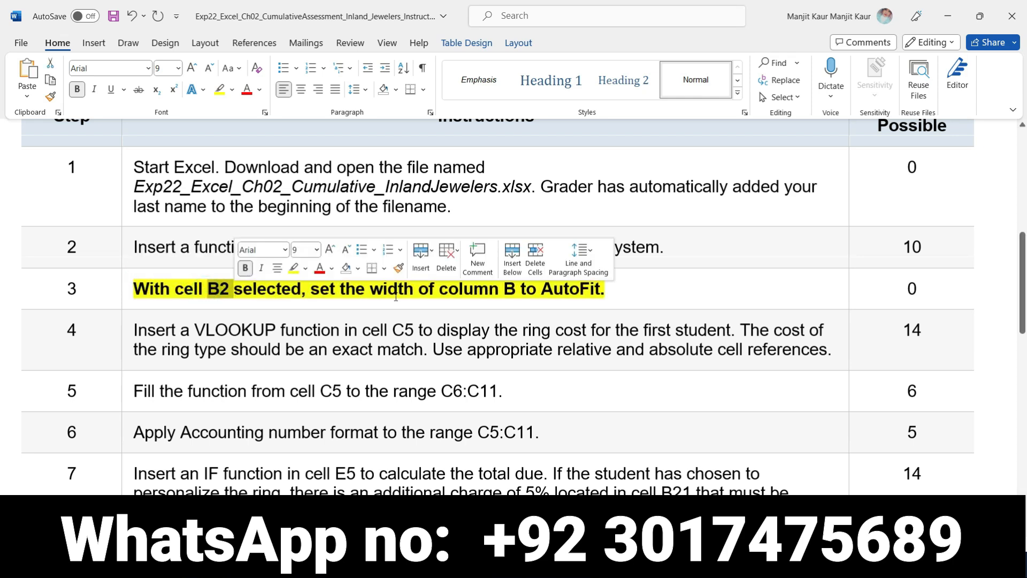
drag(386, 291, 605, 292)
click(508, 562)
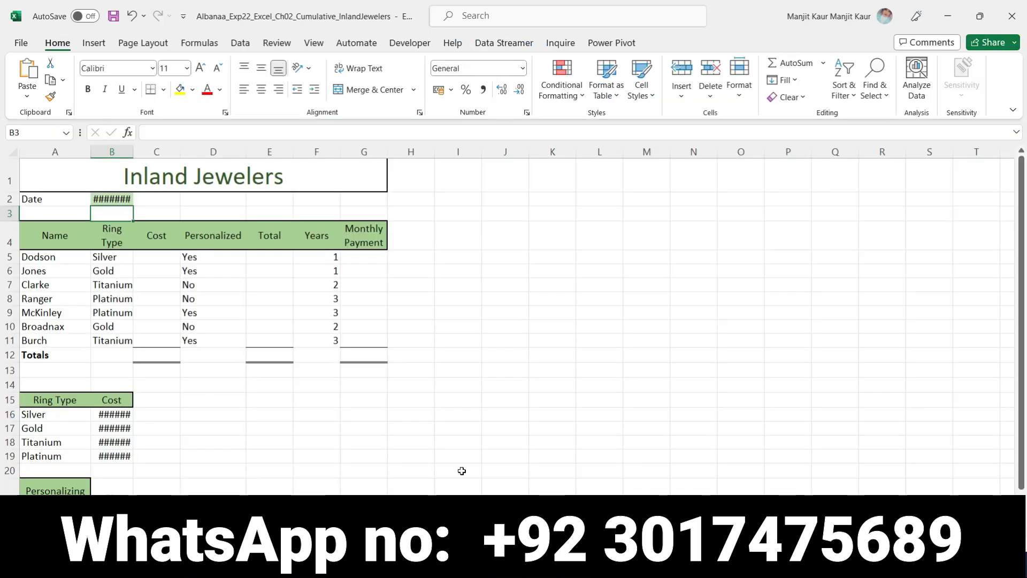
double_click(133, 150)
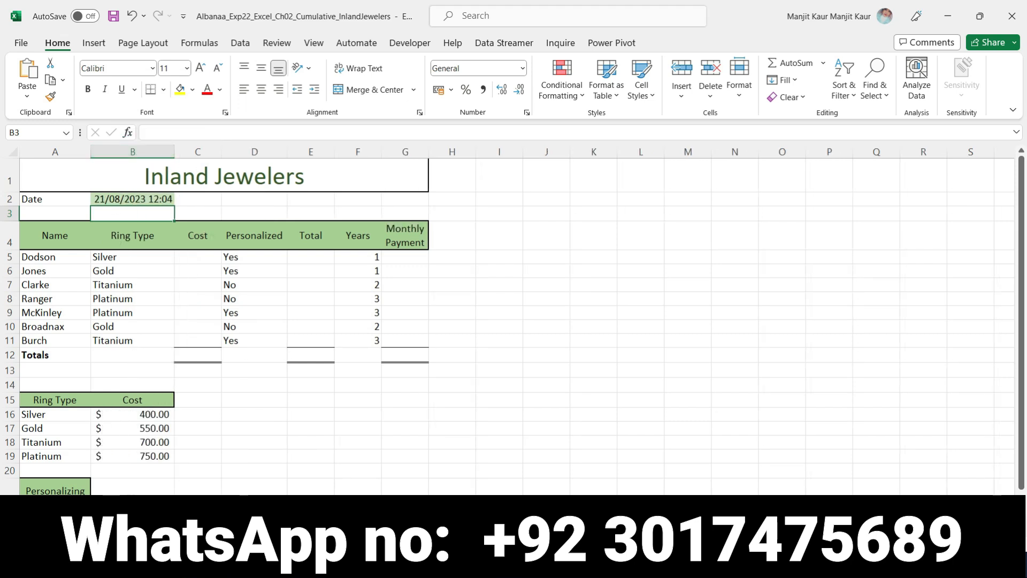
- Return to the Word instructions and remove the bold and yellow highlight from the step 3 instruction
click(481, 563)
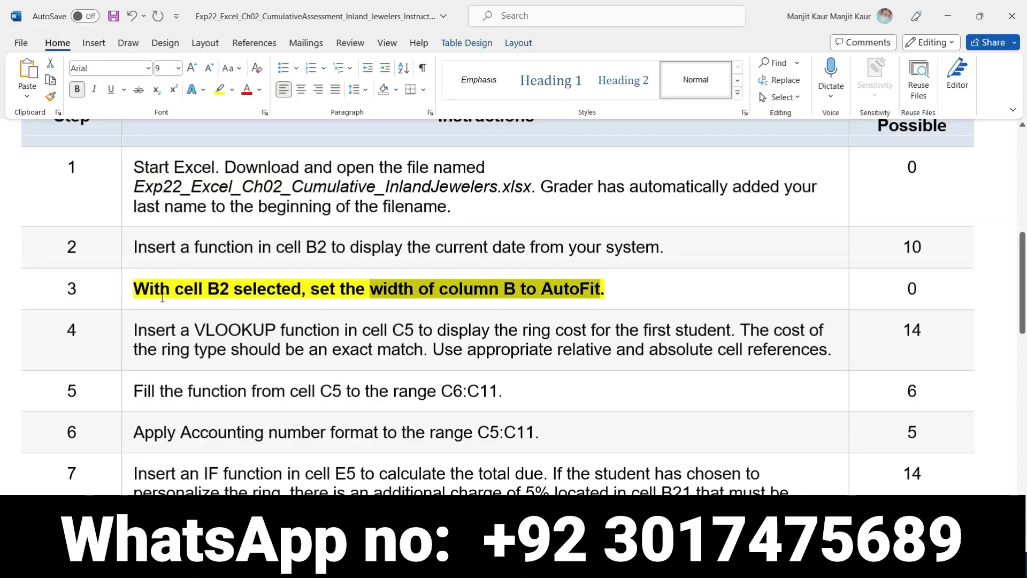
click(129, 290)
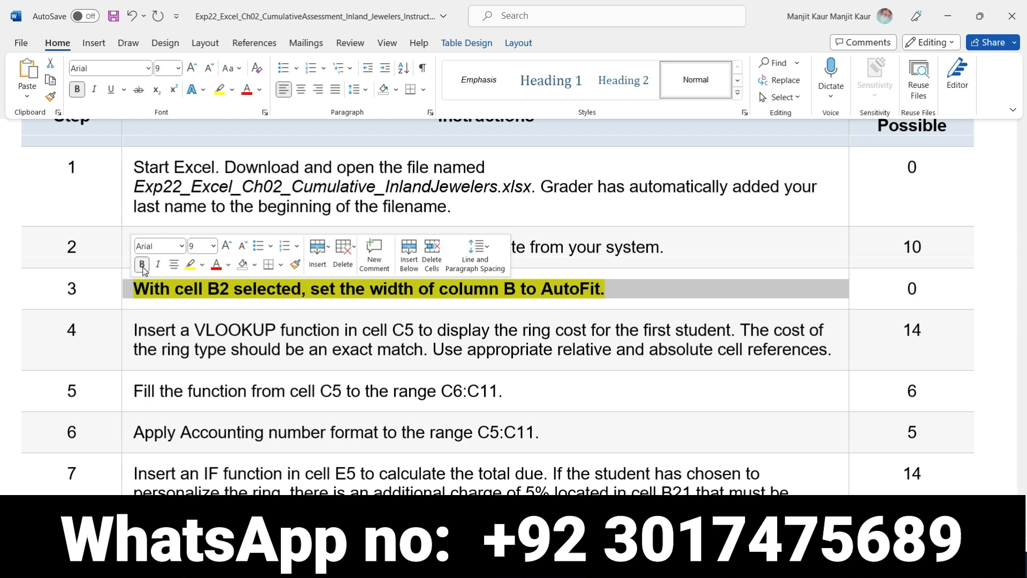
click(142, 263)
click(188, 266)
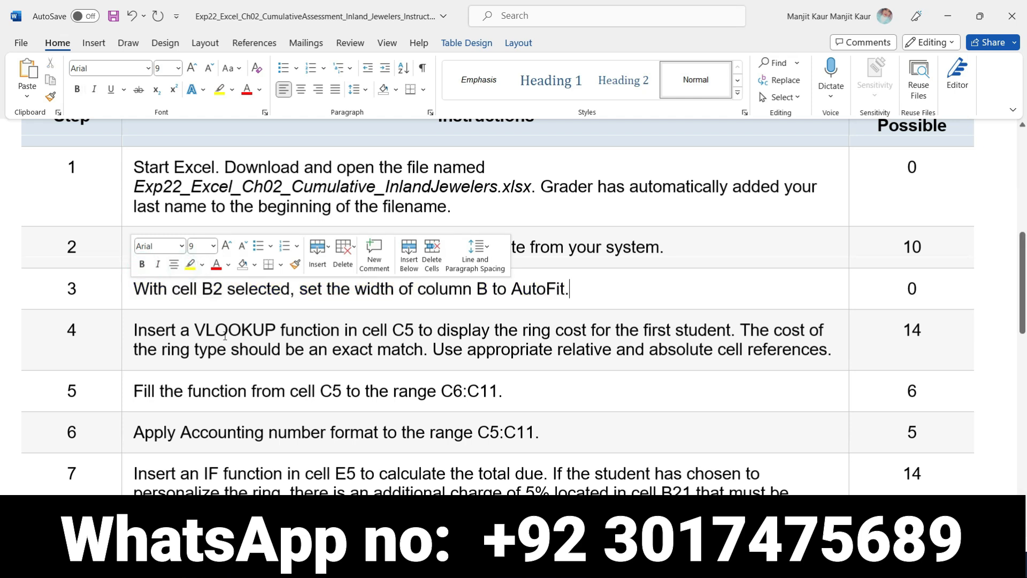
- Make the step 4 instruction about the VLOOKUP function in cell C5 bold and highlight it in yellow
scroll(208, 332, down, 3)
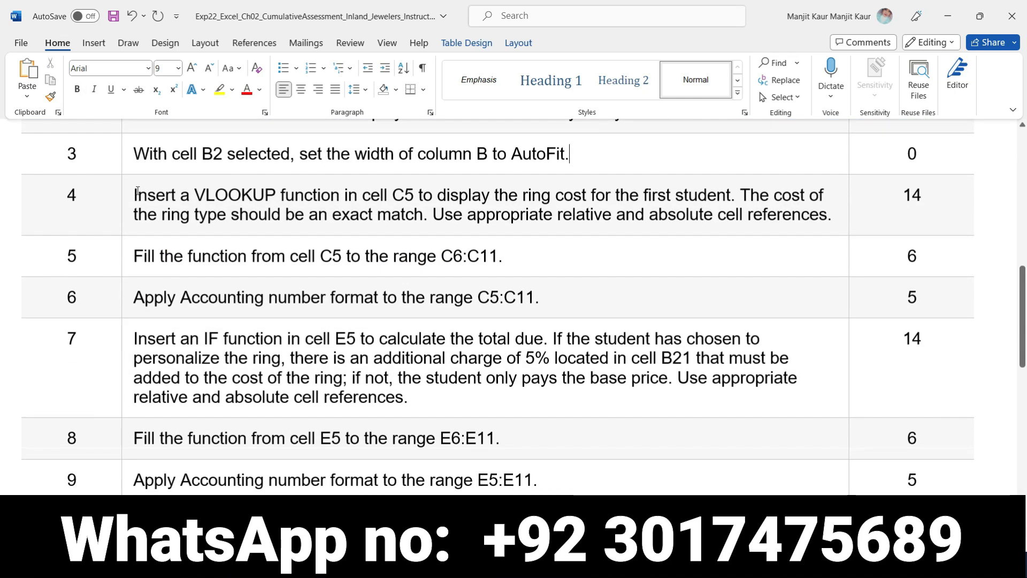
drag(135, 193, 721, 194)
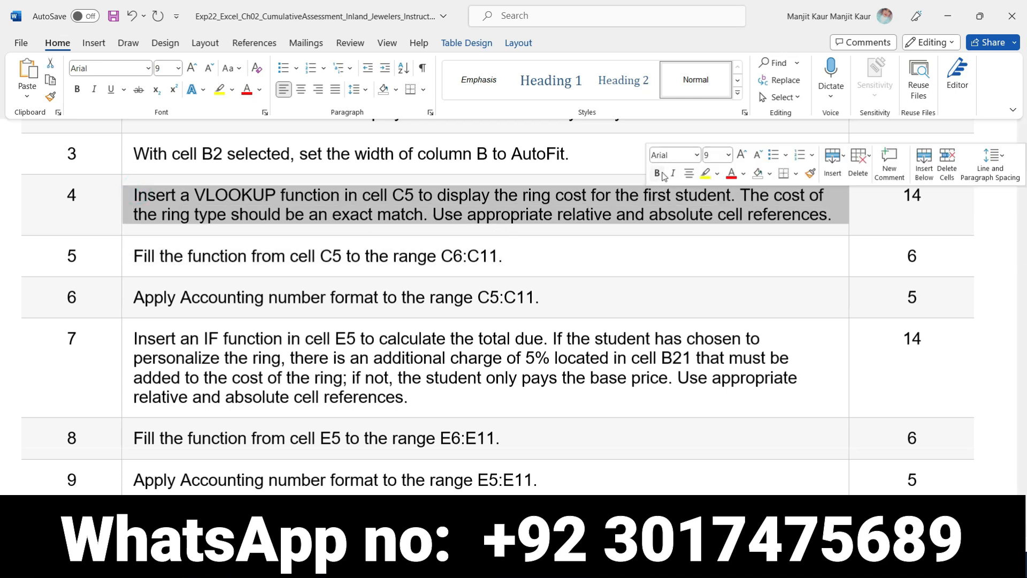
click(658, 174)
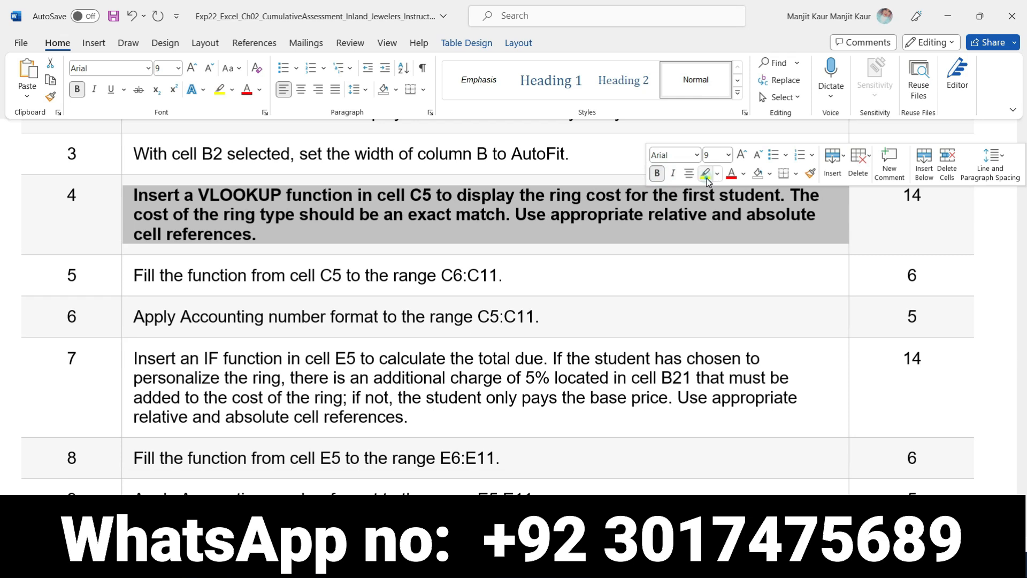
click(705, 174)
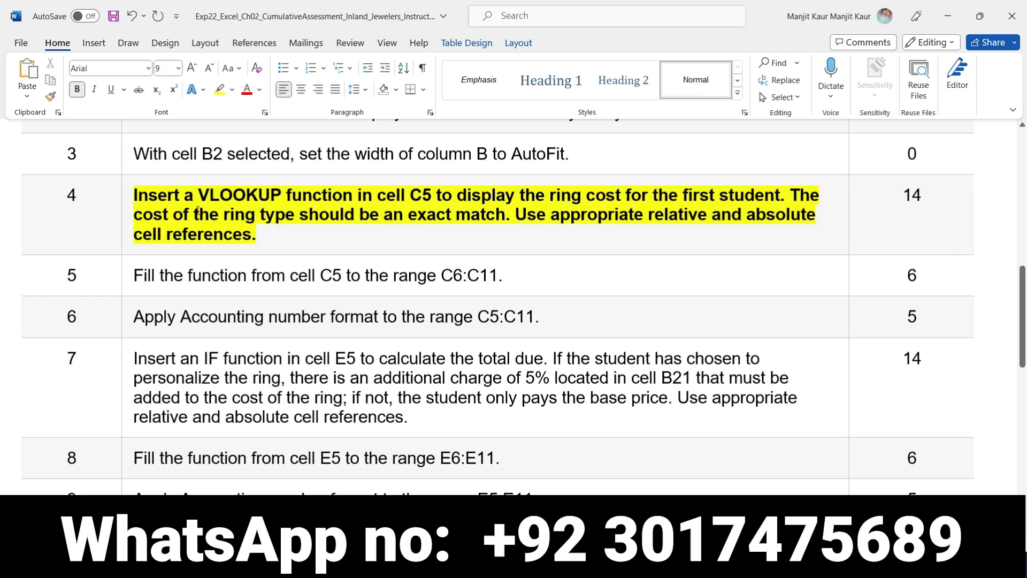
- Switch to the Excel workbook and start a VLOOKUP function in cell C5
drag(196, 196, 431, 192)
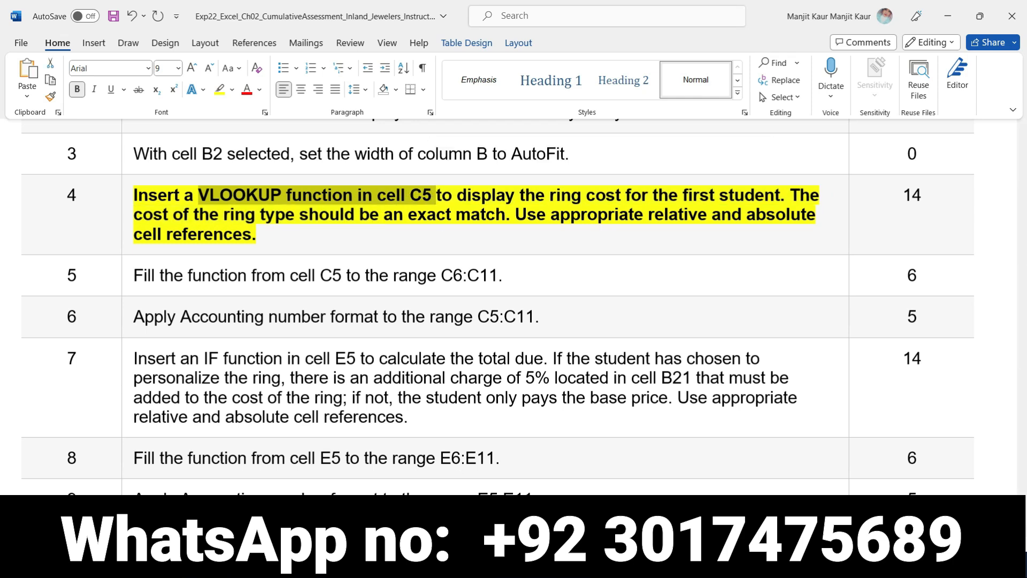
click(501, 559)
click(193, 262)
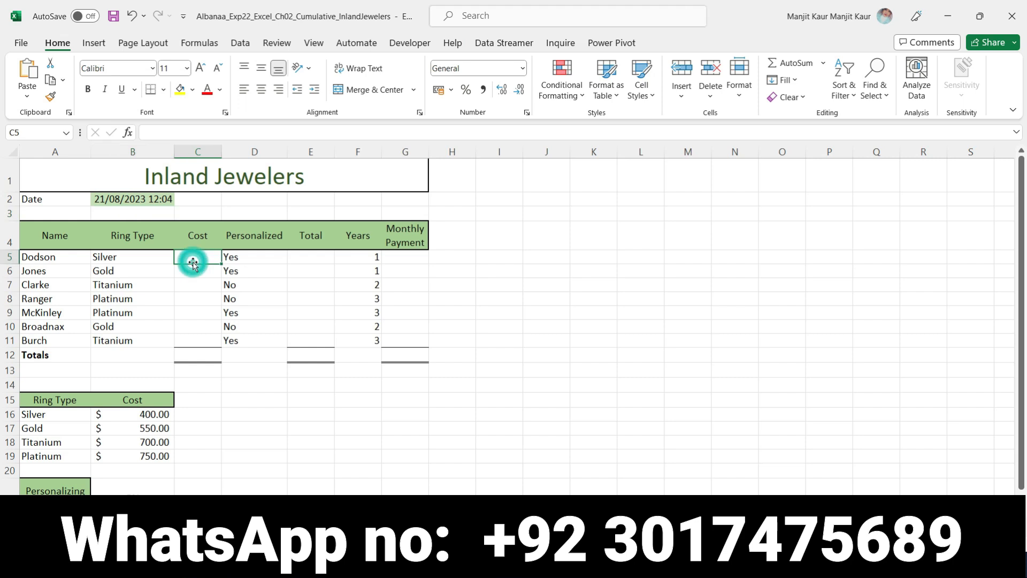
text(=)
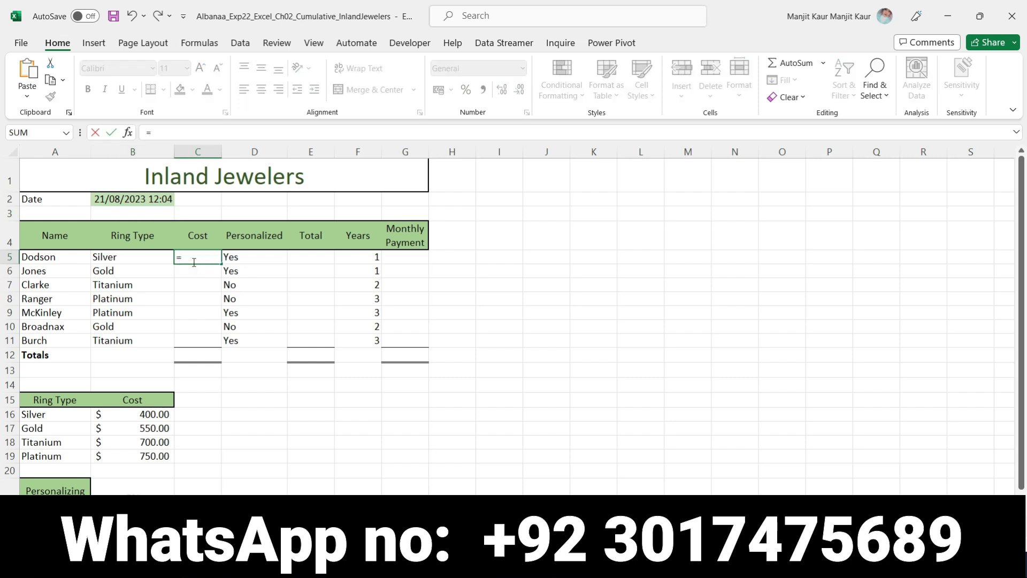
text(vlookup)
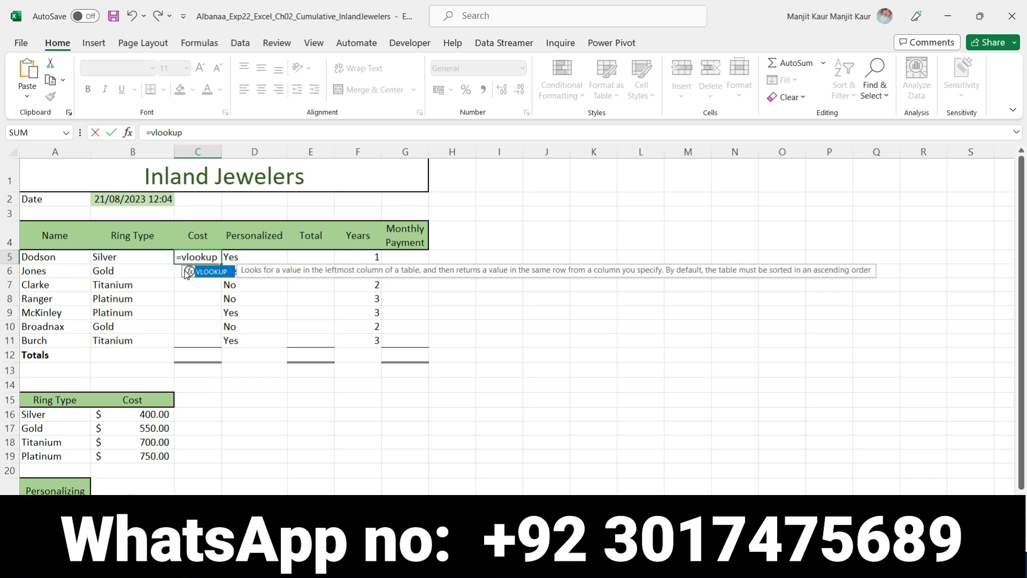
double_click(209, 272)
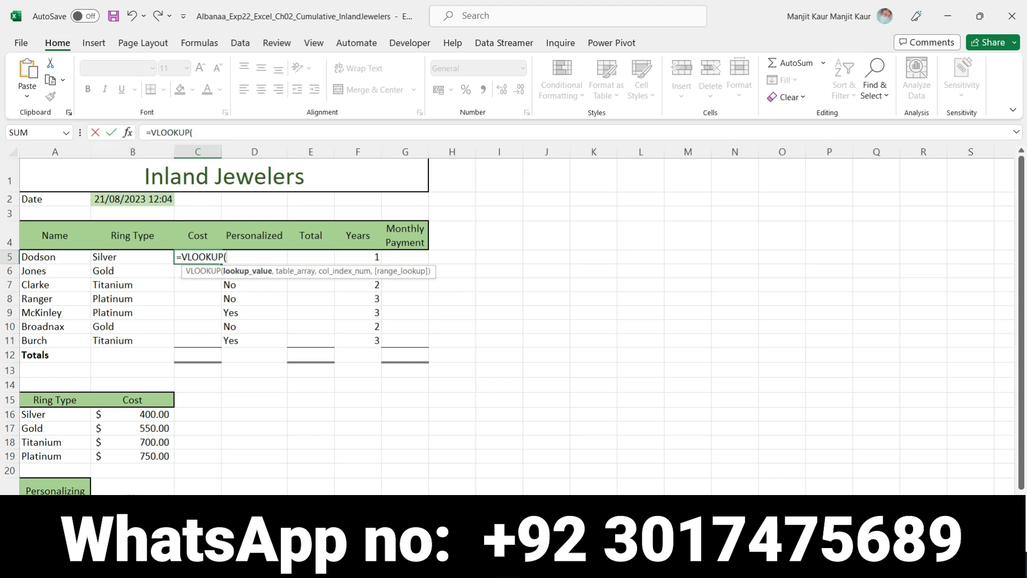
- Check the ring cost wording in Word's step 4, and in Excel give VLOOKUP lookup value B5 and table array A16:B19
key(alt+Tab)
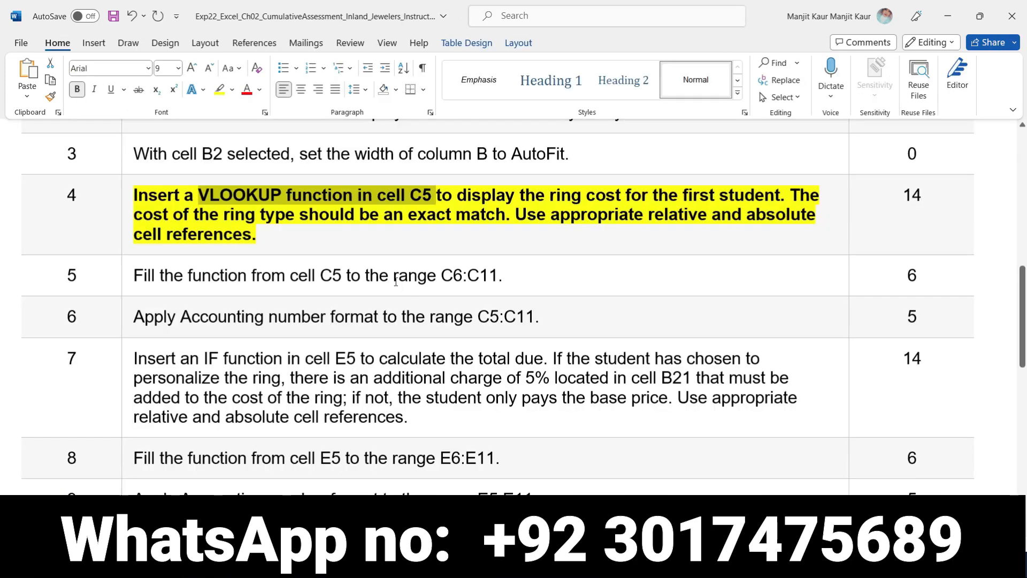
drag(551, 195, 745, 195)
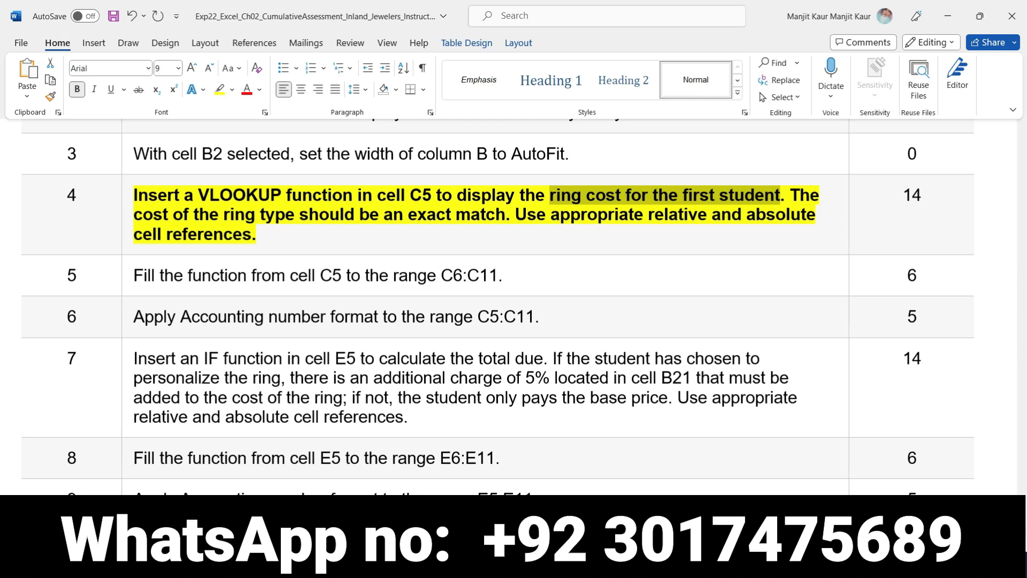
key(alt+Tab)
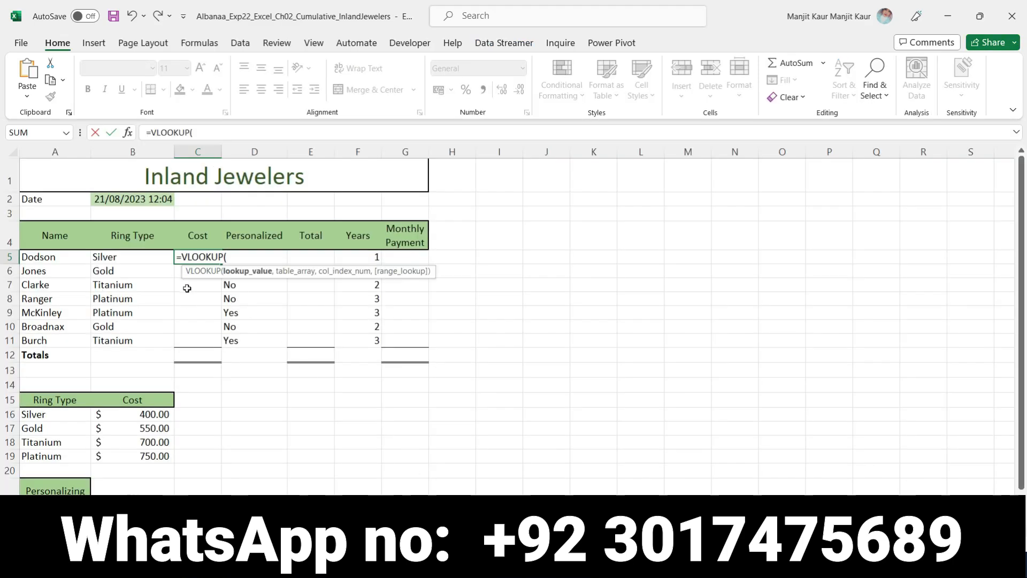
click(112, 258)
text(,)
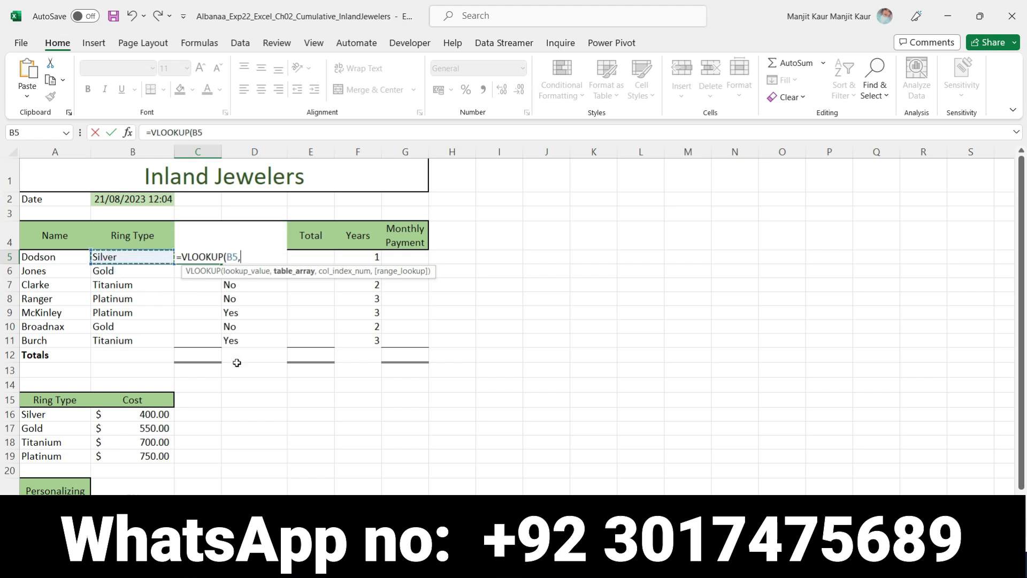
drag(29, 415, 149, 457)
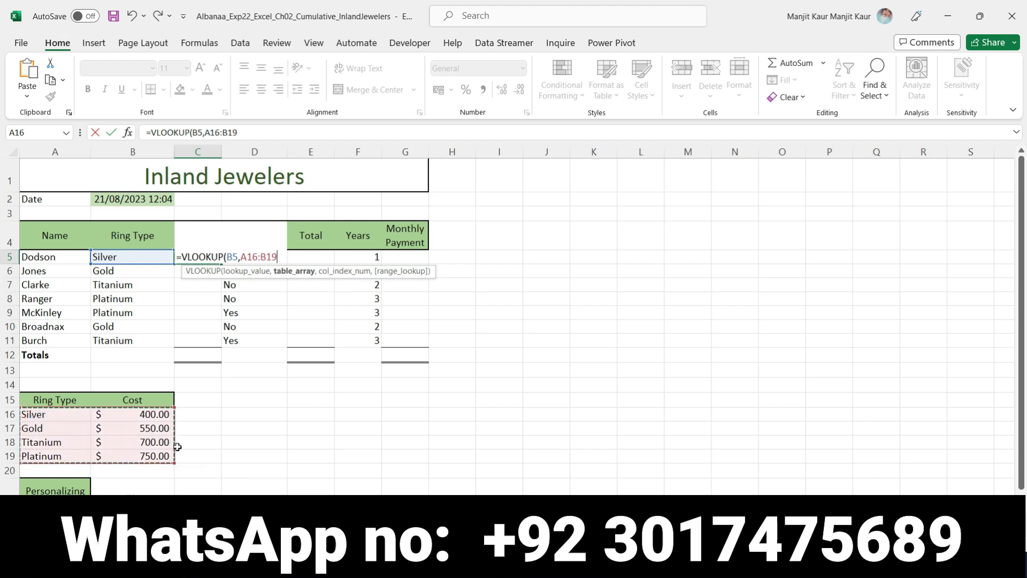
- Open the VLOOKUP function's arguments and make the table array an absolute reference, $A$16:$B$19
key(F5)
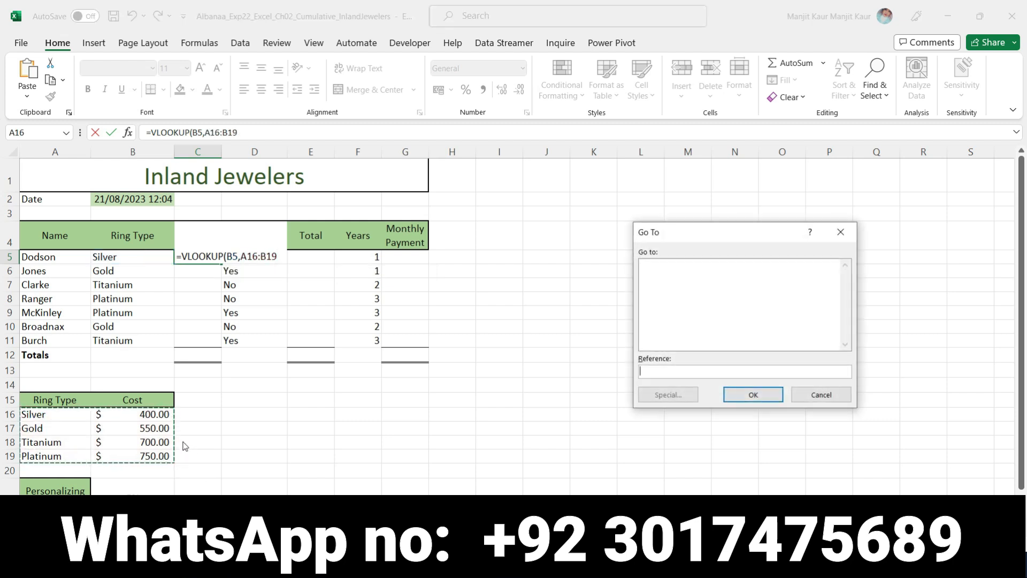
click(848, 233)
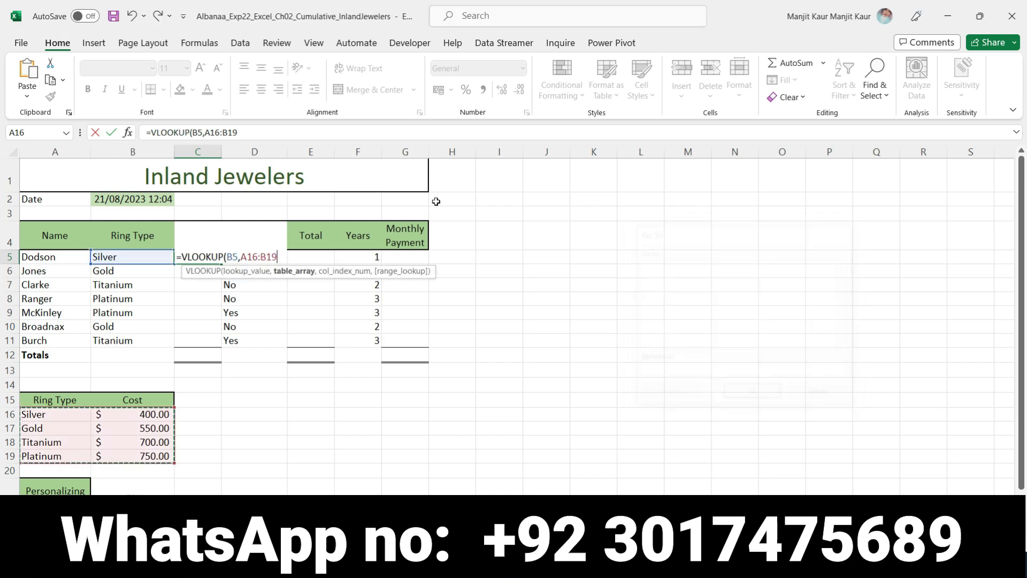
click(128, 135)
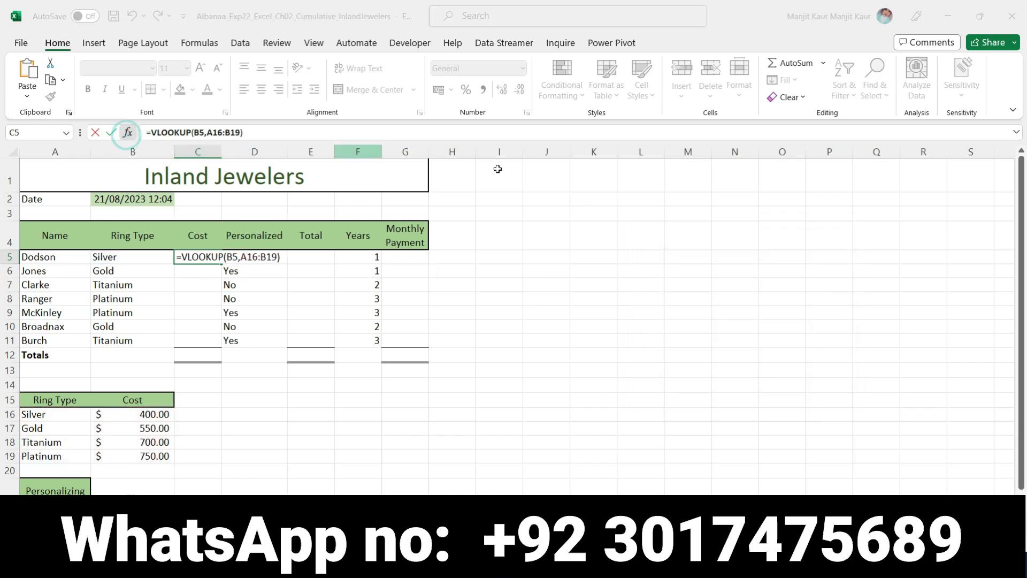
click(676, 264)
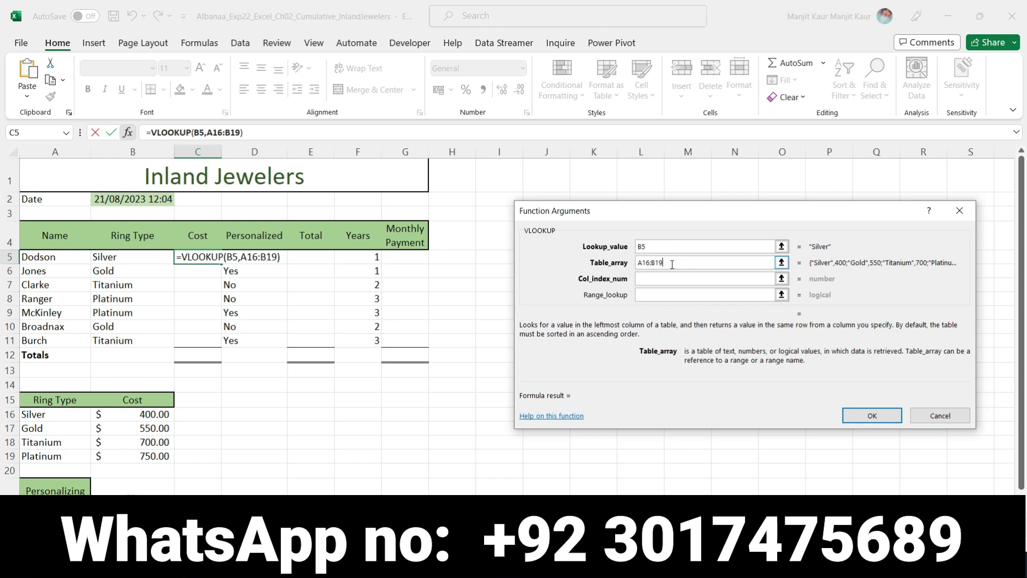
key(F4)
click(648, 266)
key(F4)
click(654, 279)
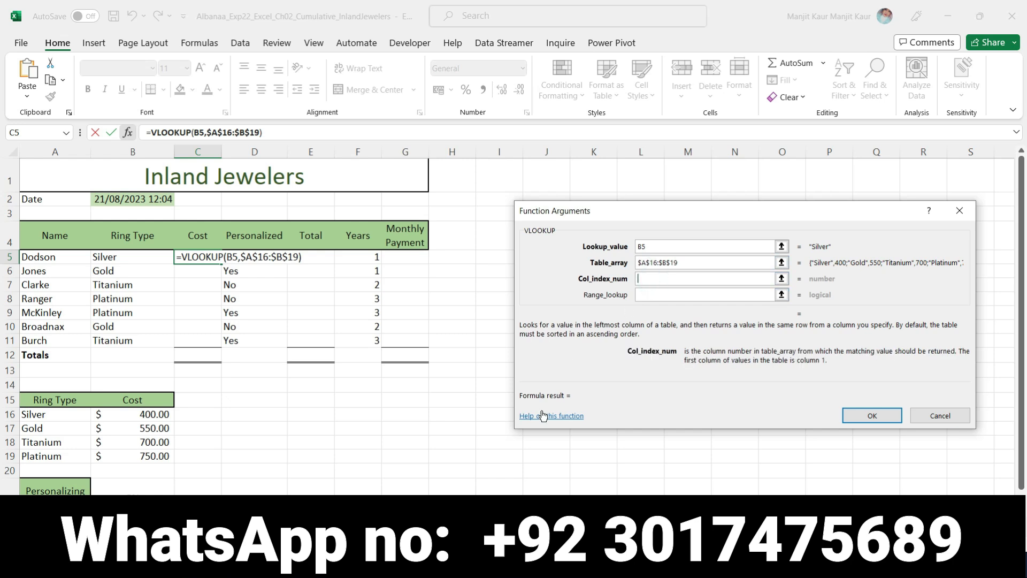
- Check the ring type cost wording in Word's step 4, and in Excel set VLOOKUP's column index number to 2
mouse_move(543, 564)
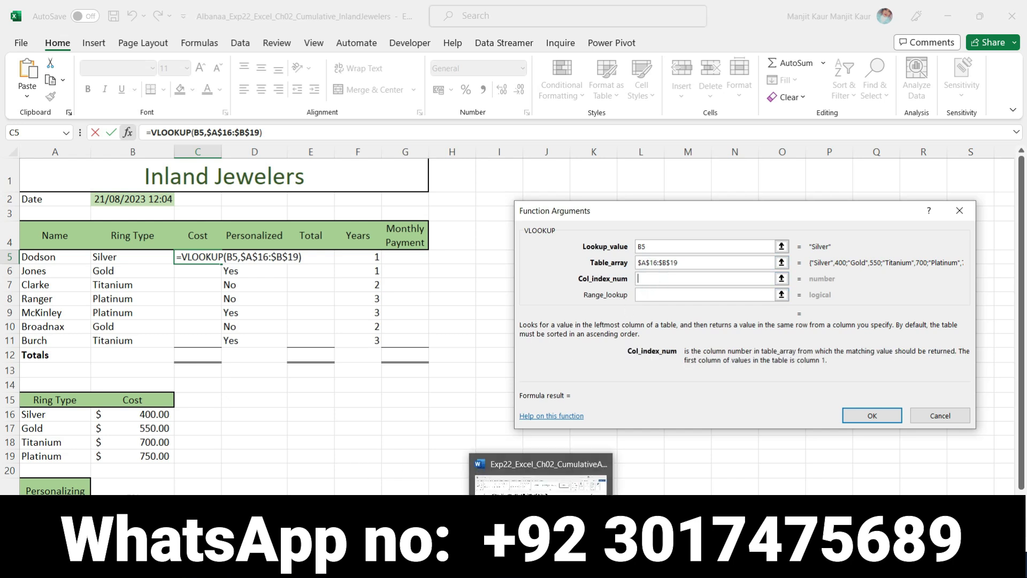
click(563, 489)
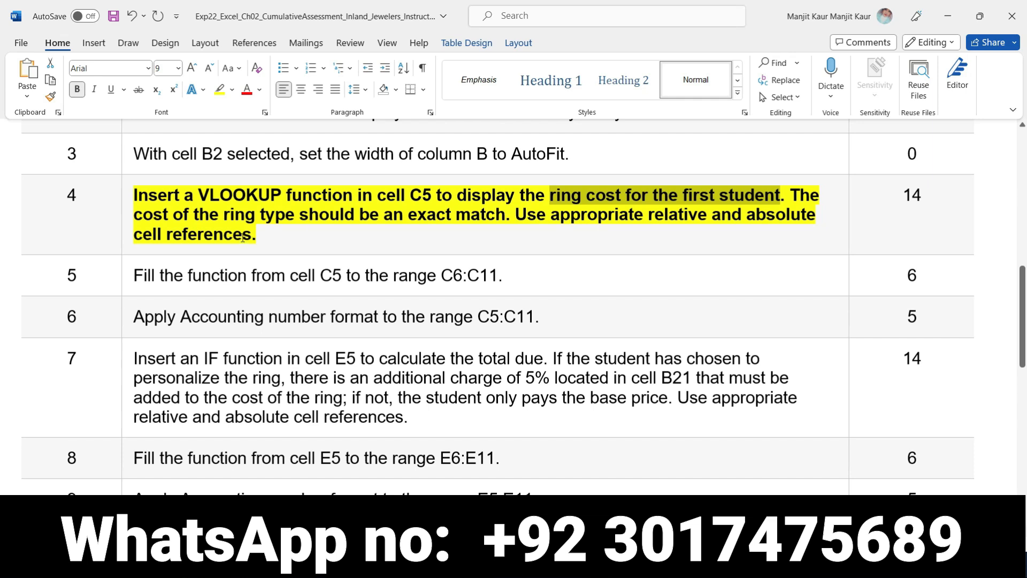
drag(224, 215, 298, 215)
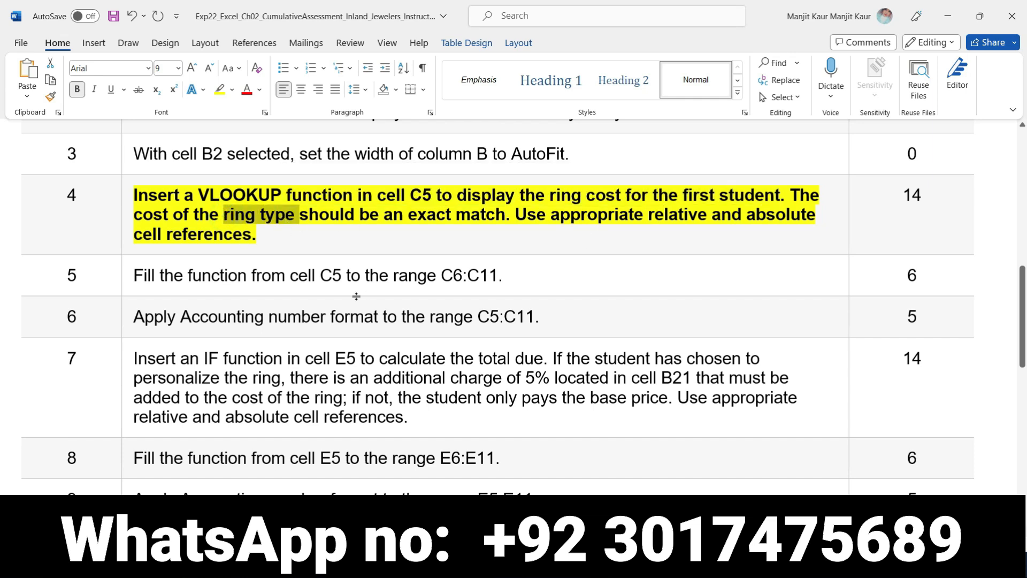
drag(137, 220, 260, 216)
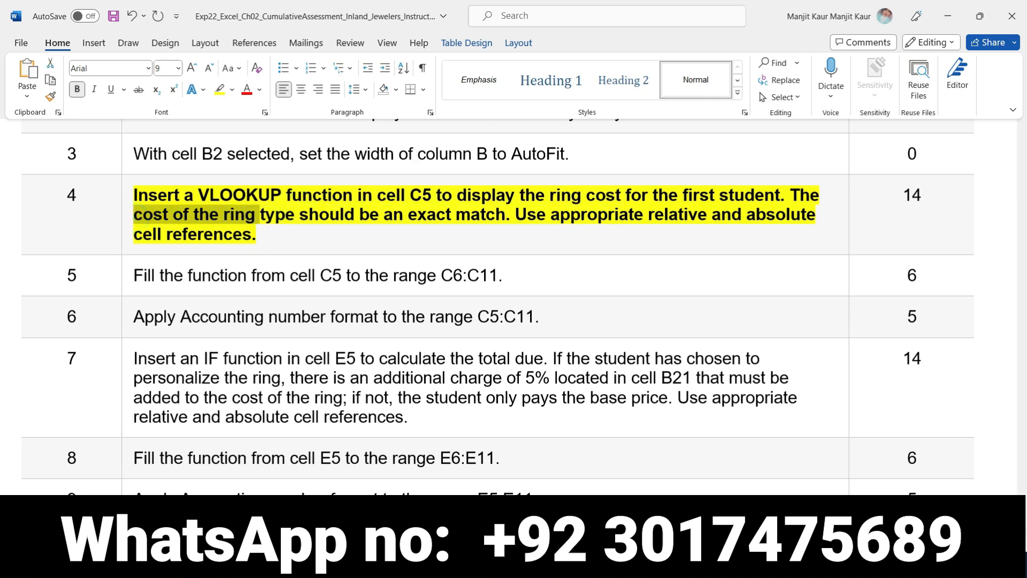
key(alt+Tab)
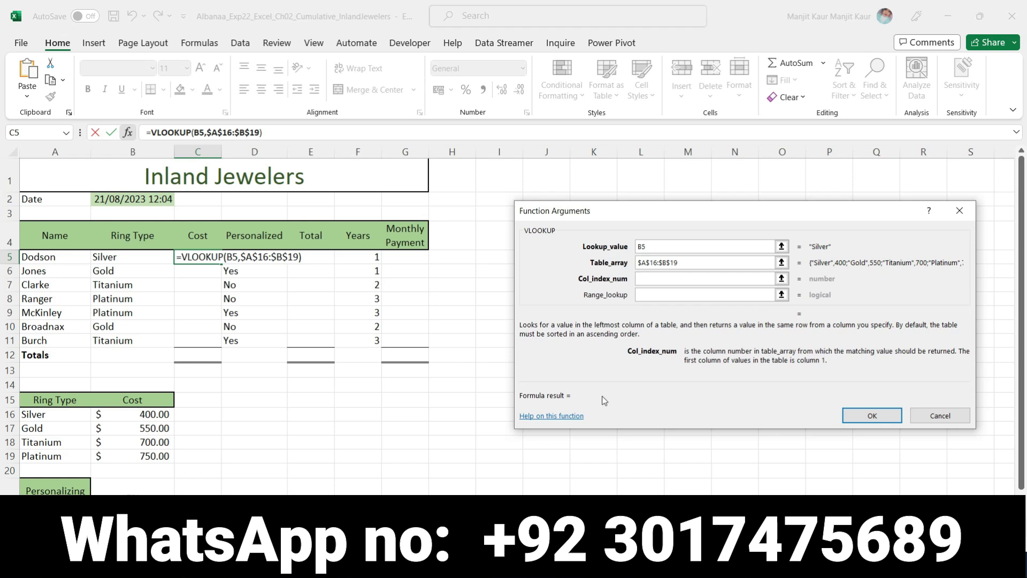
text(2)
- Check the exact match wording in Word's step 4, and in Excel complete the VLOOKUP with range lookup false
click(654, 295)
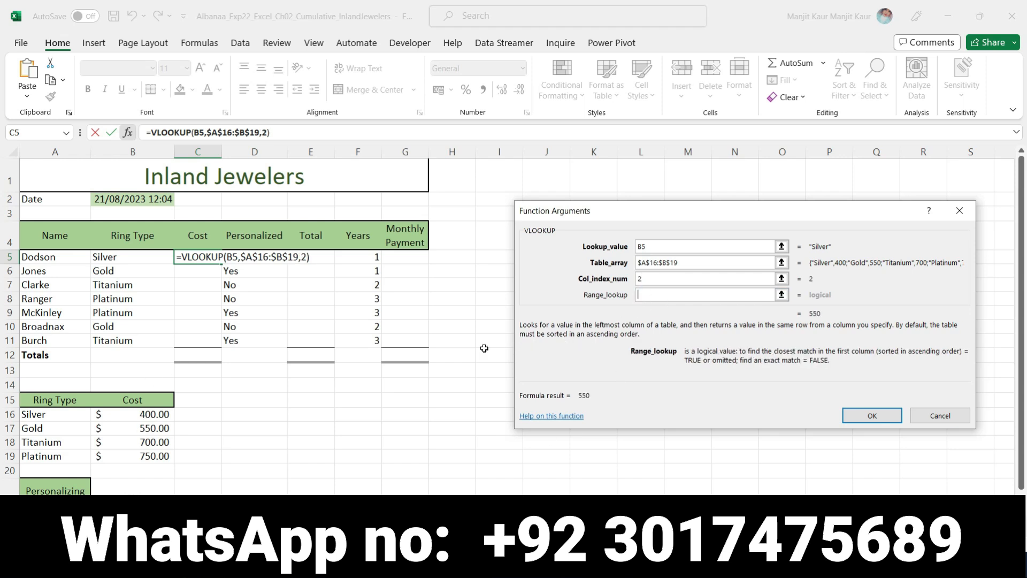
click(428, 565)
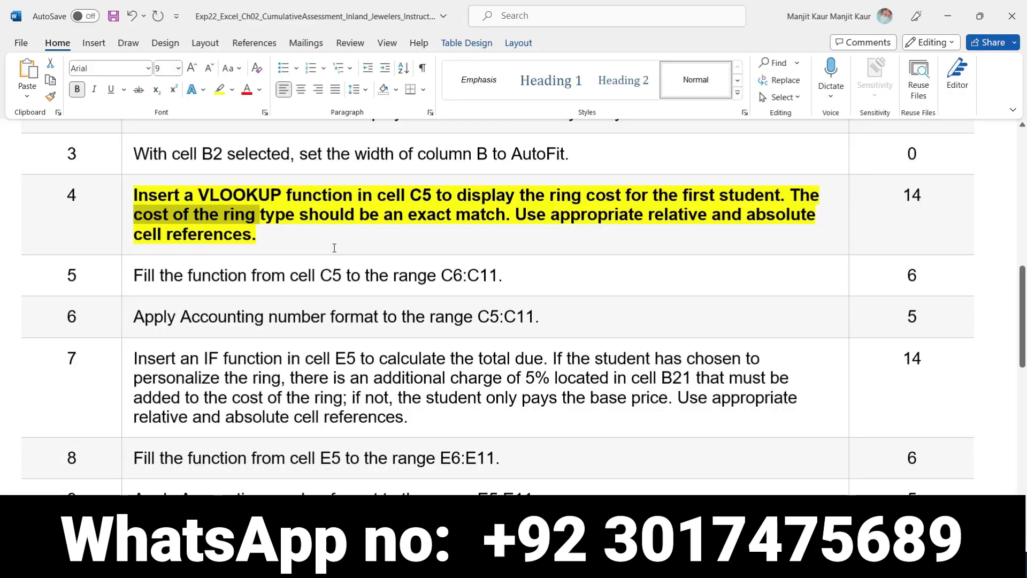
click(333, 247)
drag(408, 213, 506, 214)
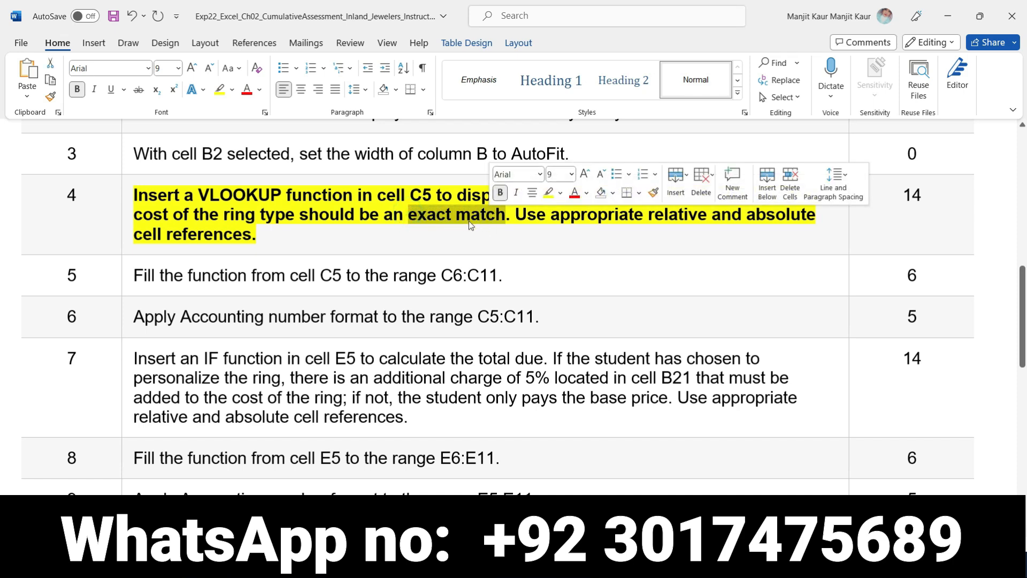
click(409, 565)
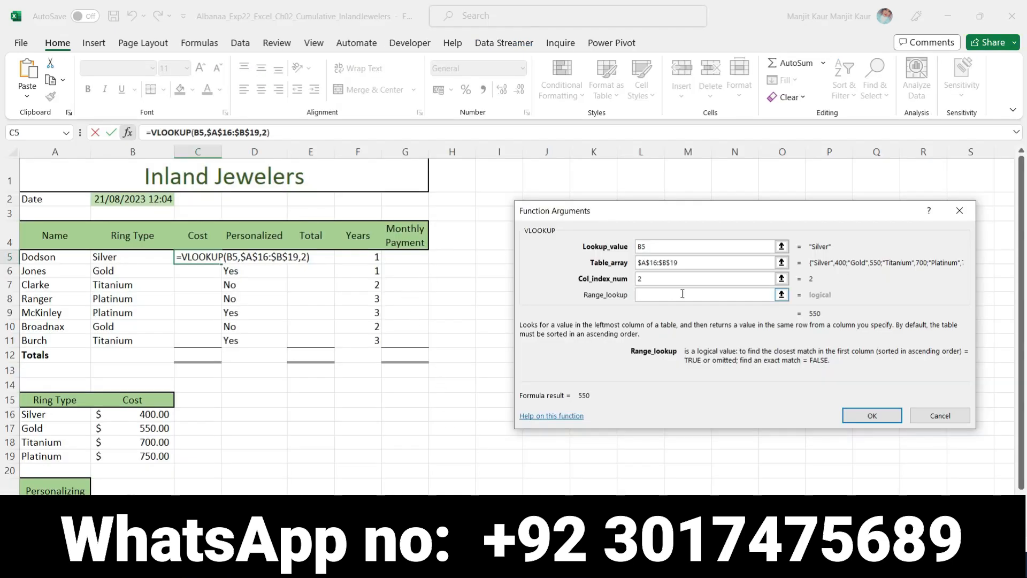
text(false)
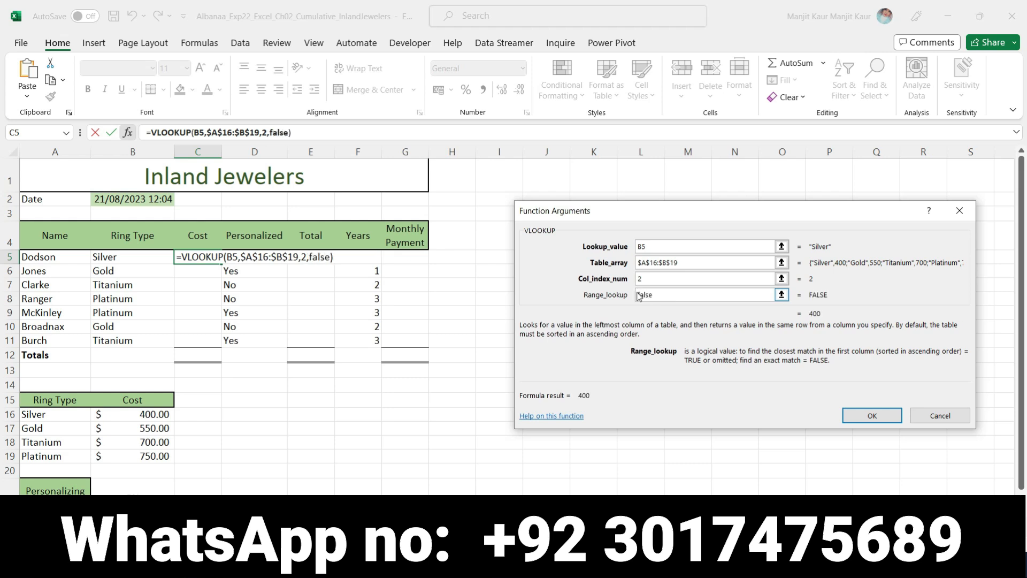
click(862, 414)
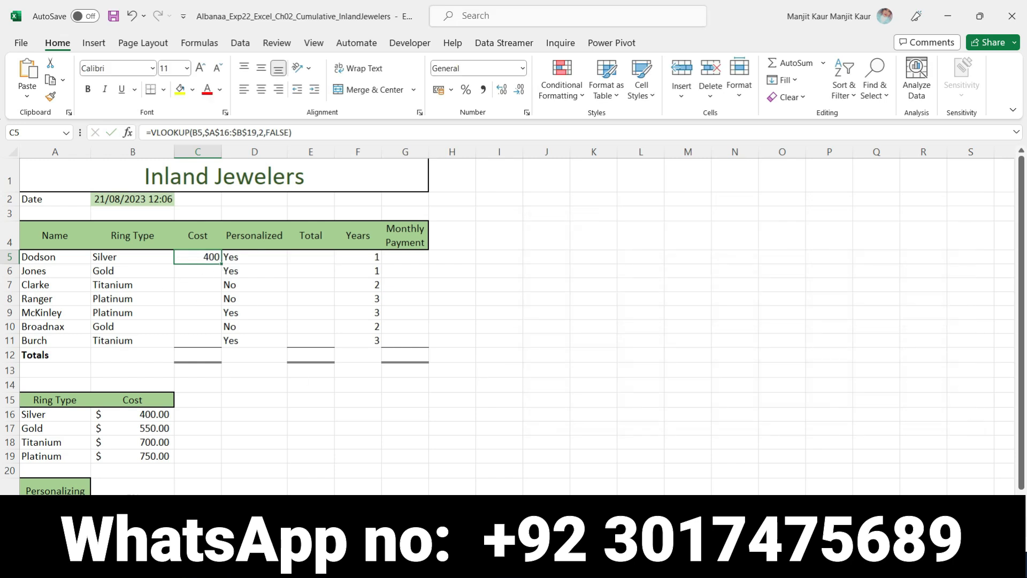
- Switch to the Word instructions and remove the bold and yellow highlight from the step 4 instruction
key(alt+Tab)
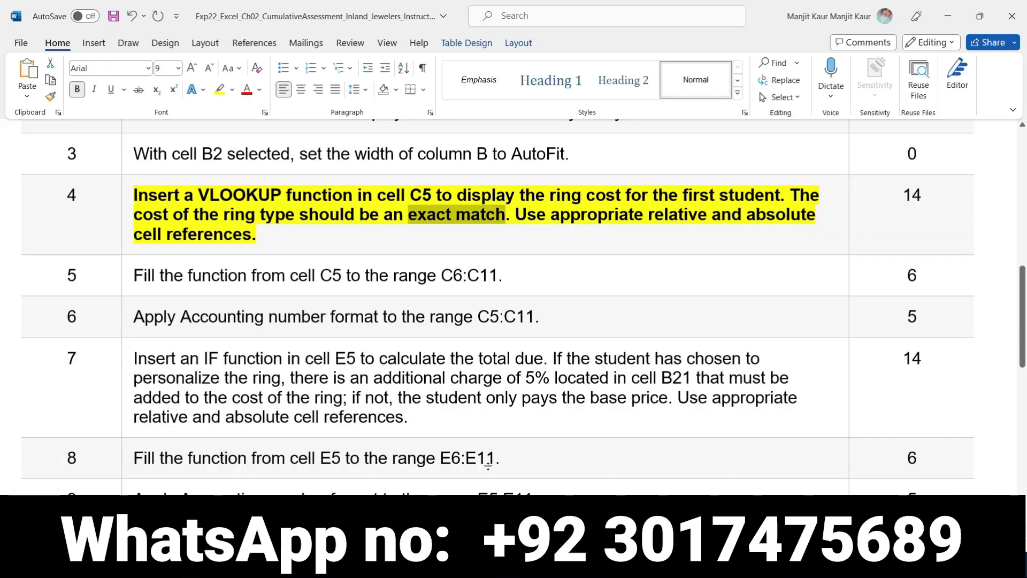
click(129, 194)
click(143, 169)
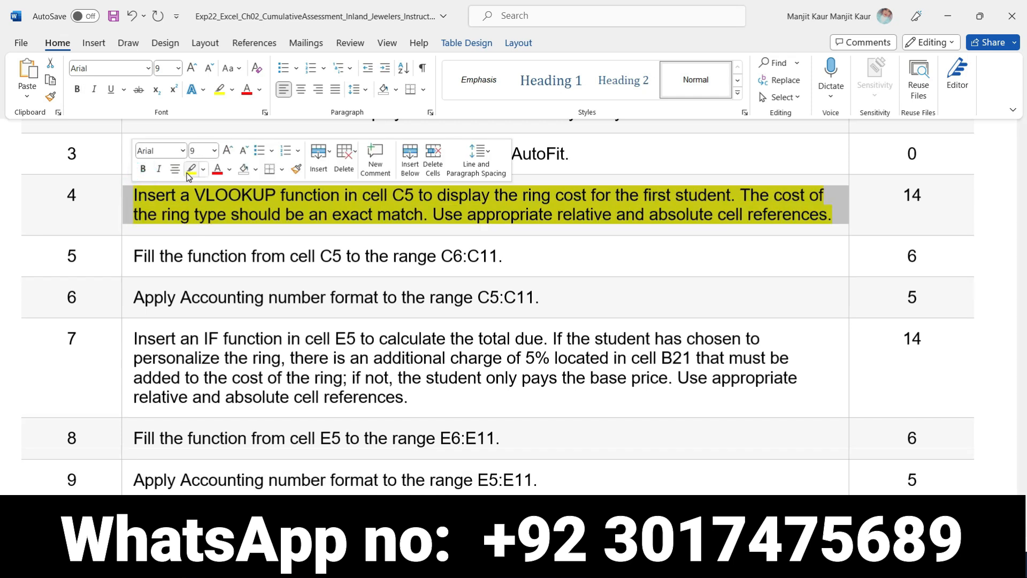
click(190, 170)
- Make the step 5 instruction about filling the function from cell C5 bold and highlight it in yellow
click(136, 252)
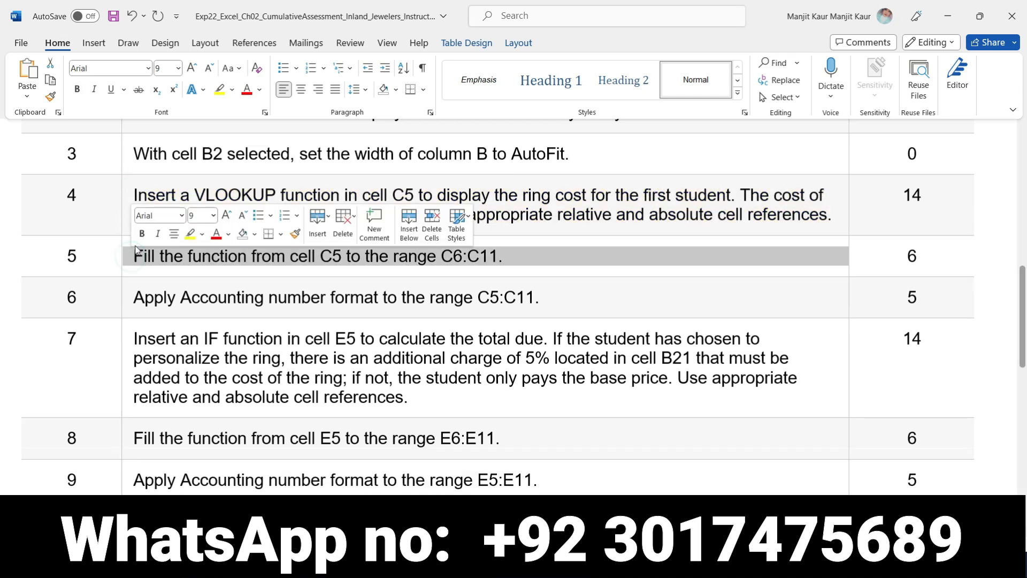
click(142, 233)
click(190, 233)
click(182, 266)
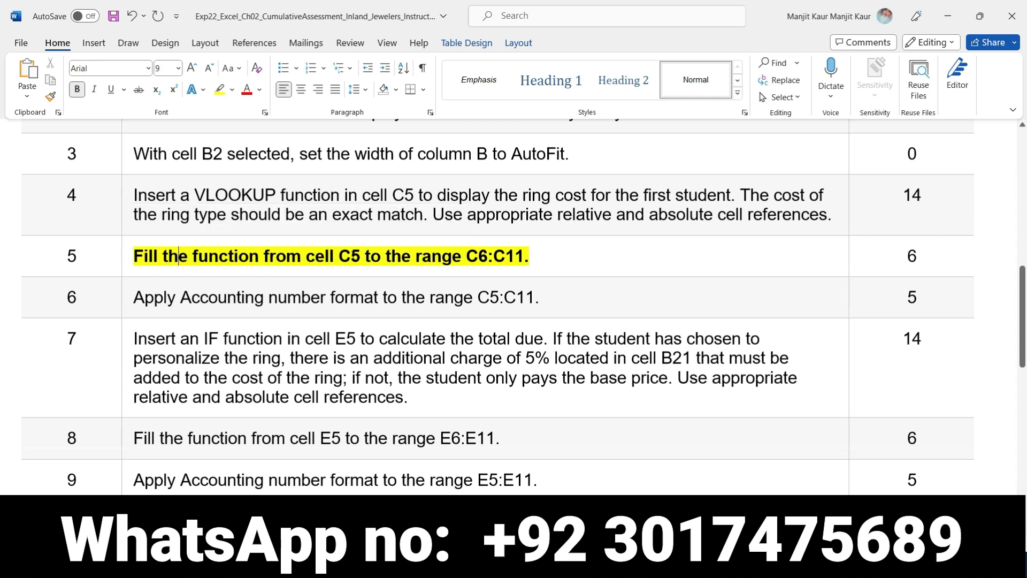
- Check the cell references in Word's step 5, and in Excel fill the VLOOKUP from C5 down to C6:C11
double_click(341, 255)
drag(468, 257, 525, 256)
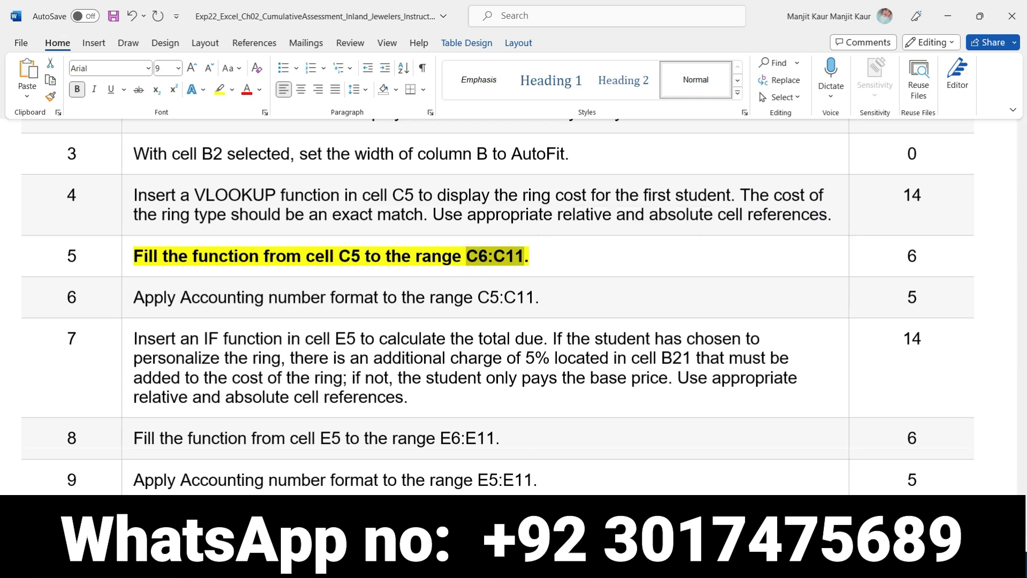
key(alt+Tab)
drag(222, 263, 216, 346)
- Return to the Word instructions and clear the bold and yellow highlight from the step 5 instruction
click(561, 564)
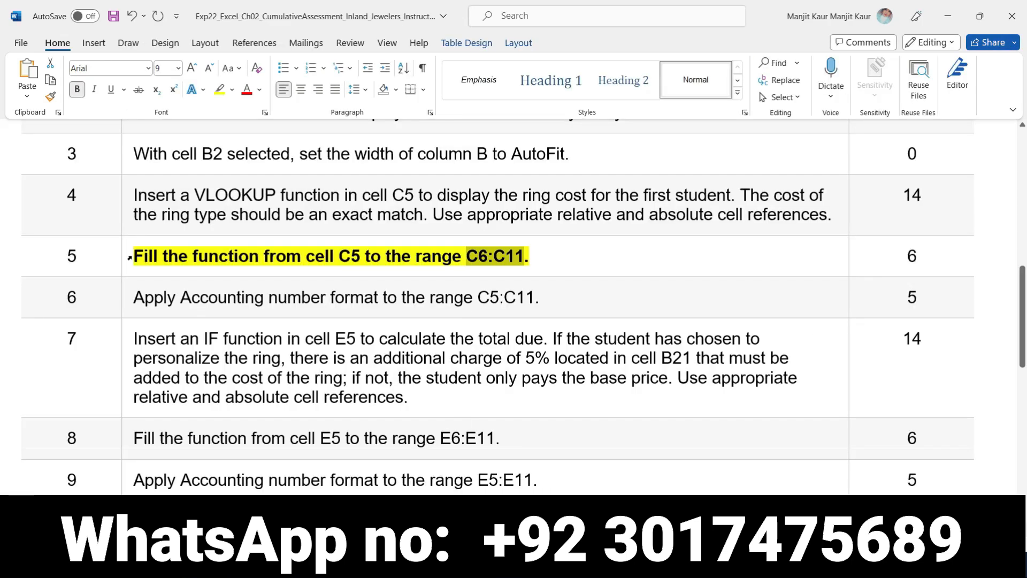
click(129, 258)
click(143, 233)
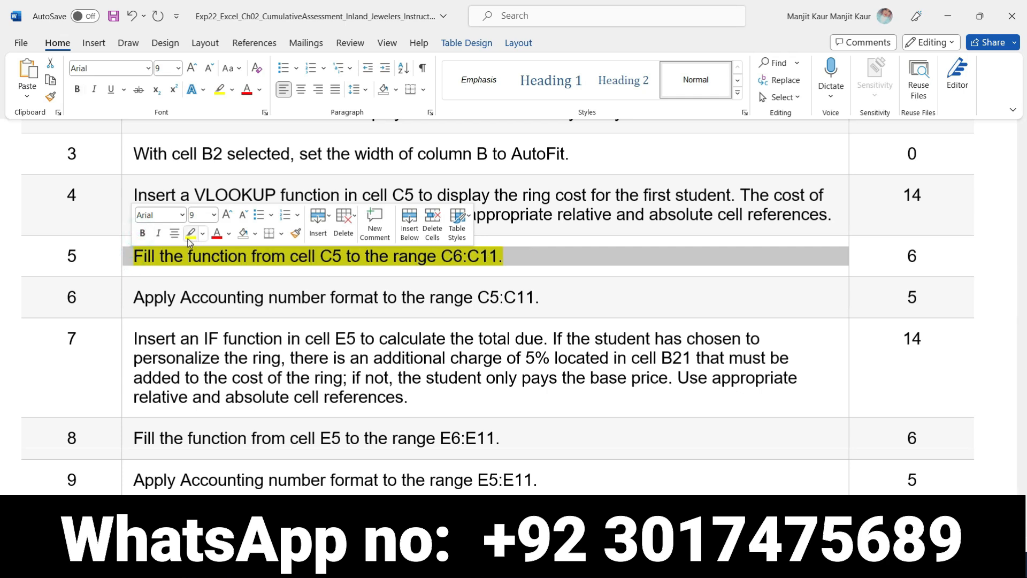
click(190, 236)
- Make the step 6 instruction about the Accounting number format bold and highlight it in yellow
click(129, 303)
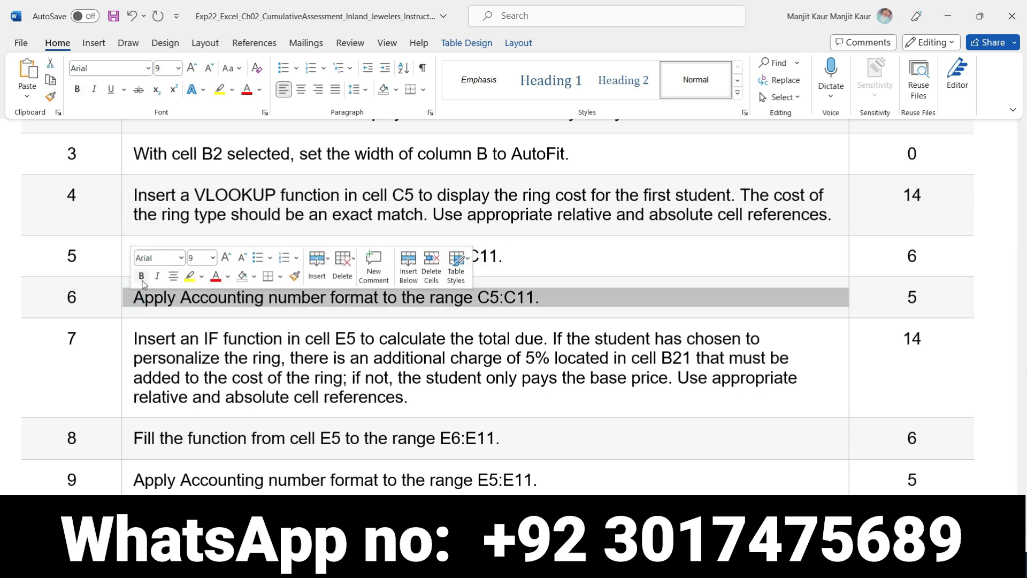
click(142, 276)
click(190, 277)
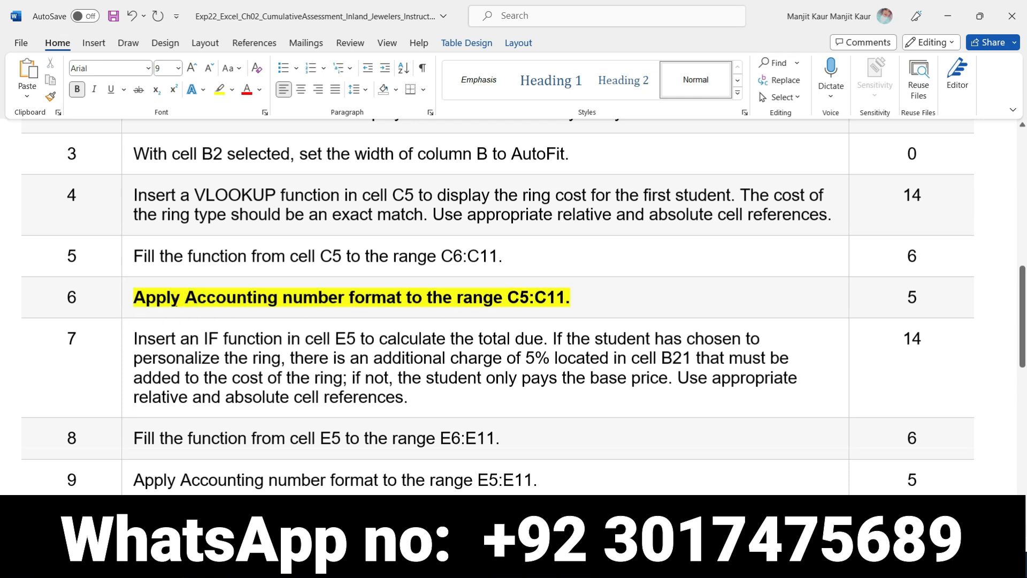
- Copy the range reference C5:C11 from Word's step 6 and use it to select that range in Excel
drag(185, 297, 407, 298)
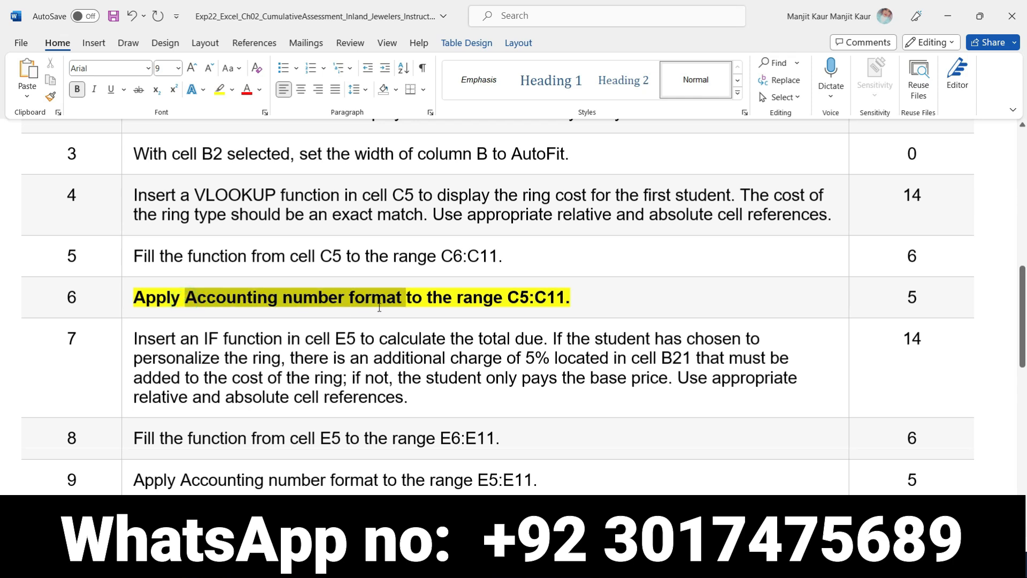
click(530, 298)
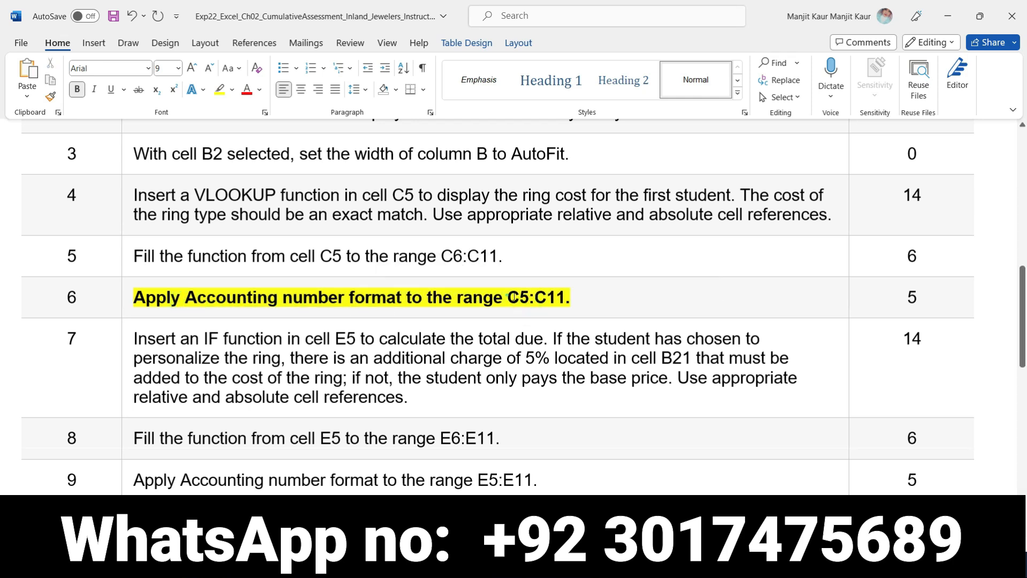
drag(511, 297, 554, 298)
key(ctrl+c)
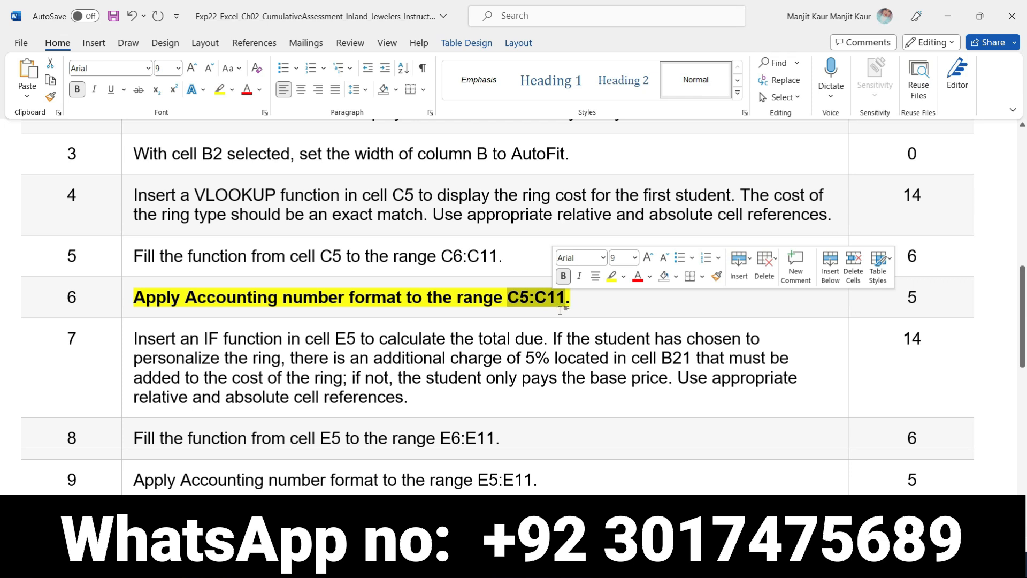
key(alt+Tab)
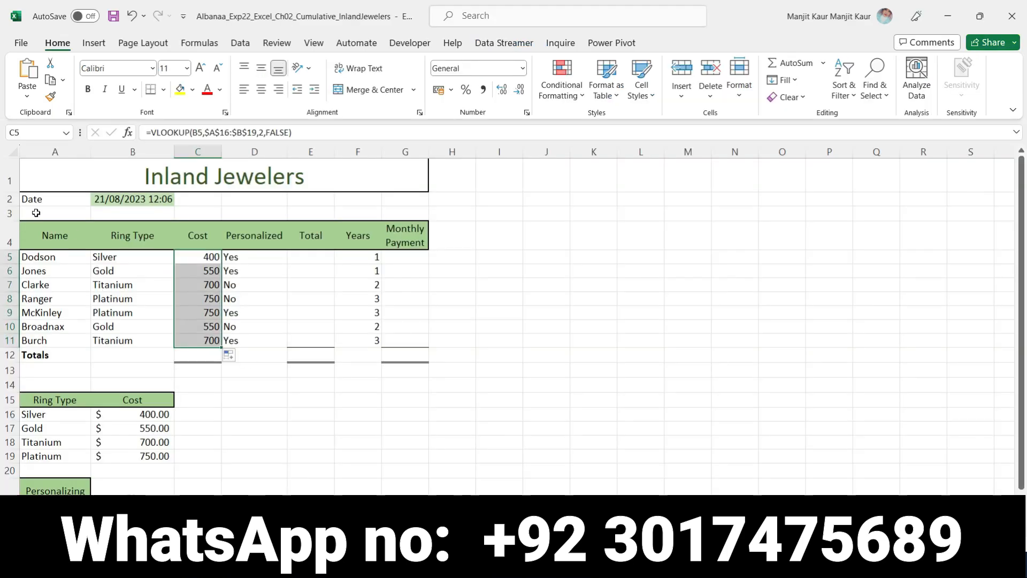
click(23, 135)
key(ctrl+v)
key(Return)
- Apply the Accounting number format to C5:C11 with the $ English (United States) currency symbol
click(522, 68)
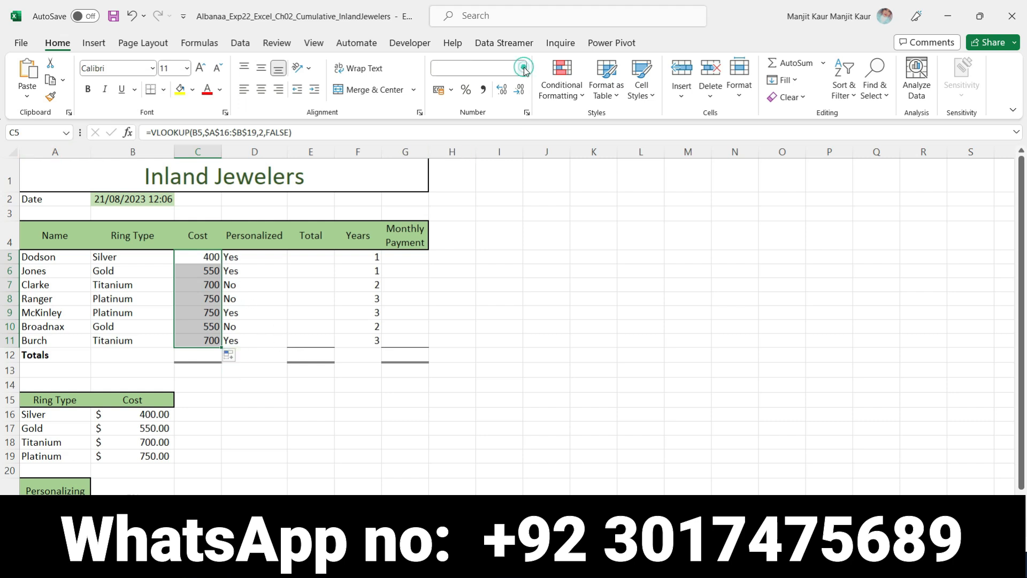
click(518, 181)
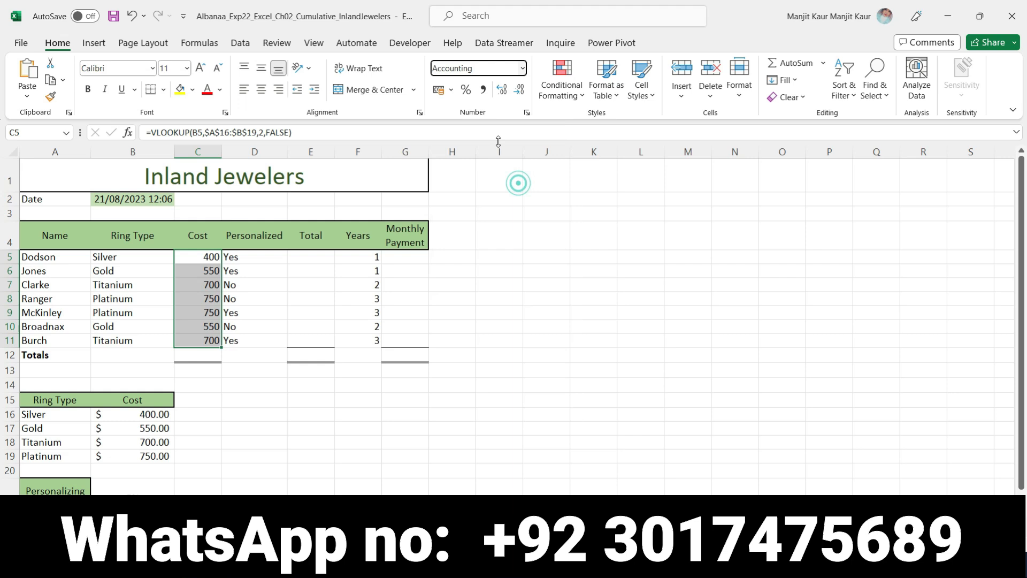
click(449, 92)
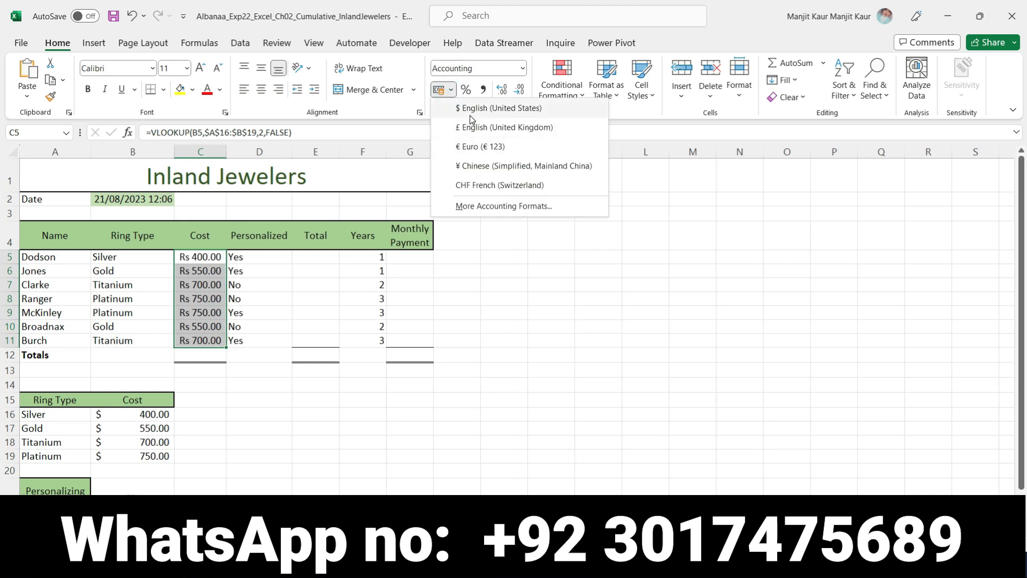
click(470, 115)
click(316, 413)
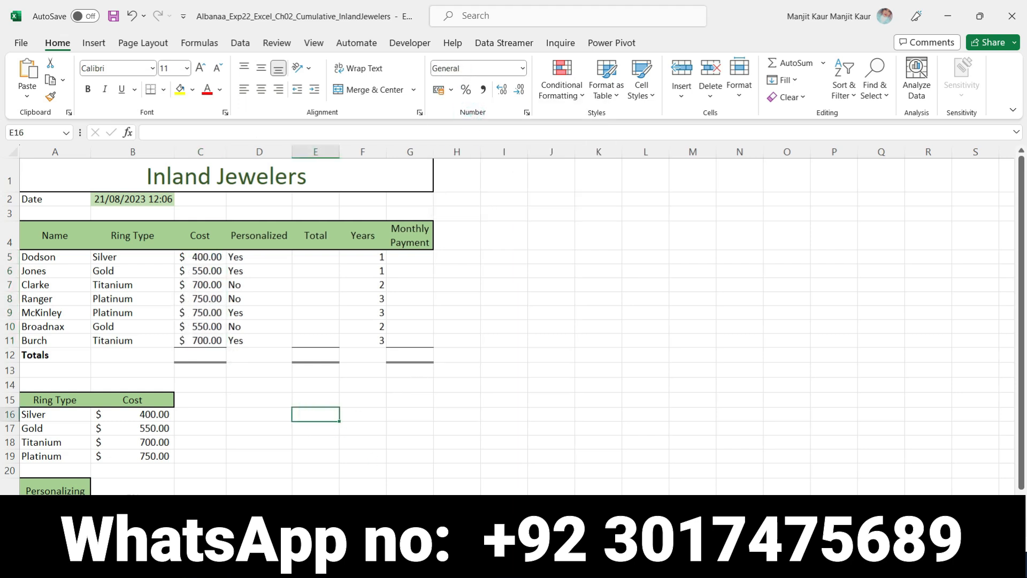
- Go back to the Word instructions and remove the bold and yellow highlight from the step 6 instruction
click(527, 562)
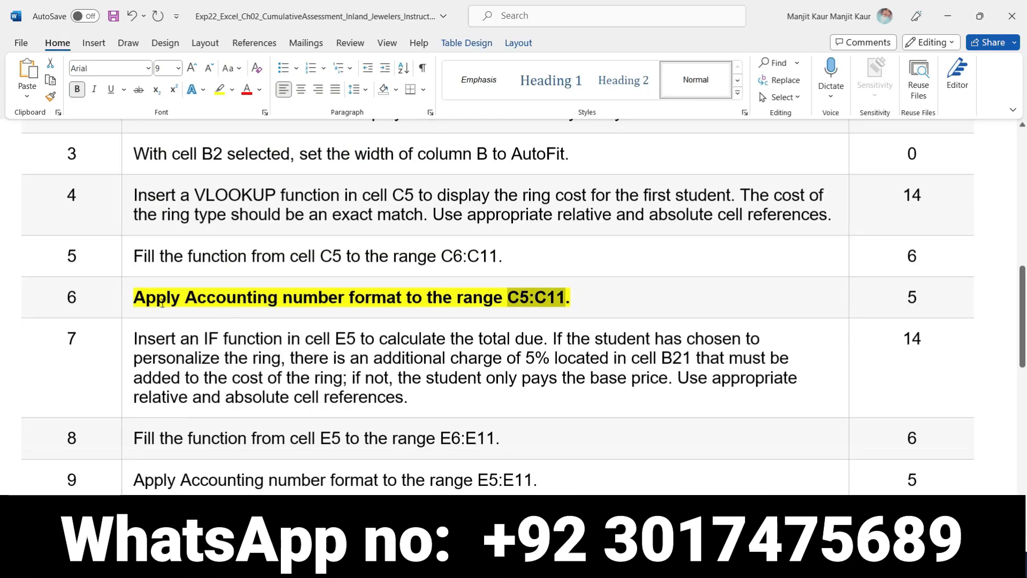
click(130, 297)
click(143, 273)
click(188, 273)
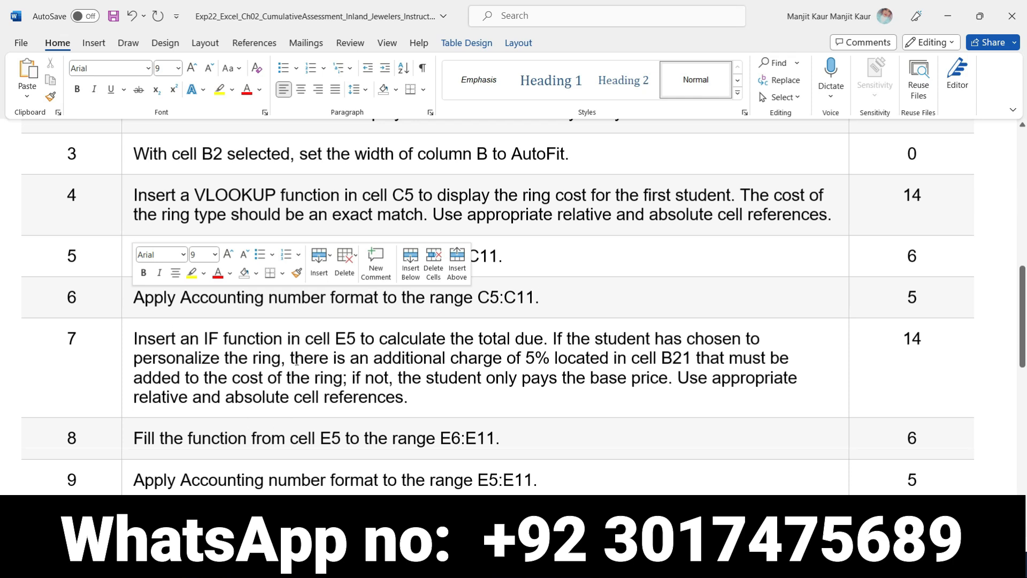
- Make the step 7 instruction about the IF function in cell E5 bold and highlight it in yellow
click(423, 408)
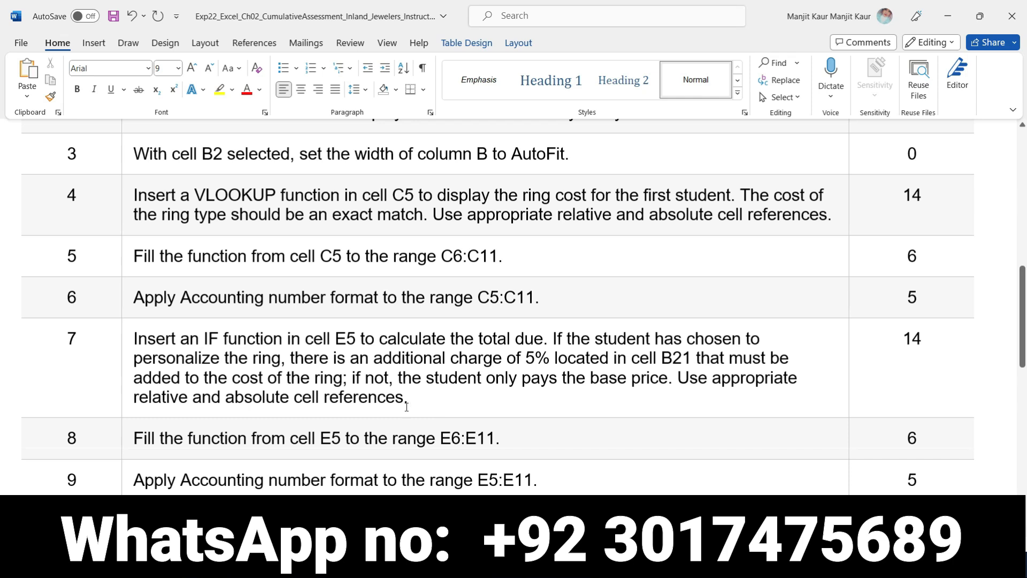
drag(403, 400, 142, 342)
click(152, 318)
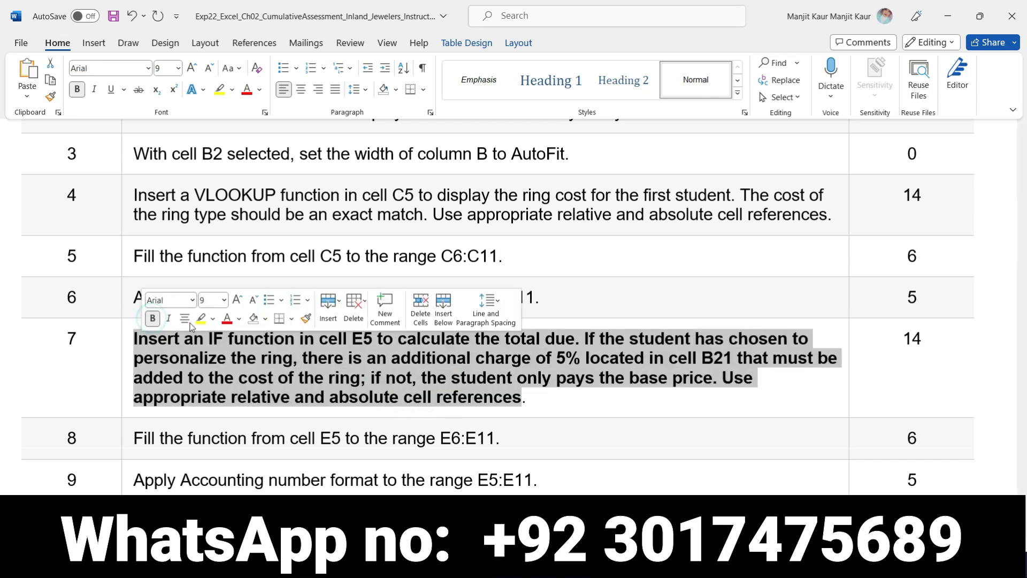
click(201, 321)
click(530, 402)
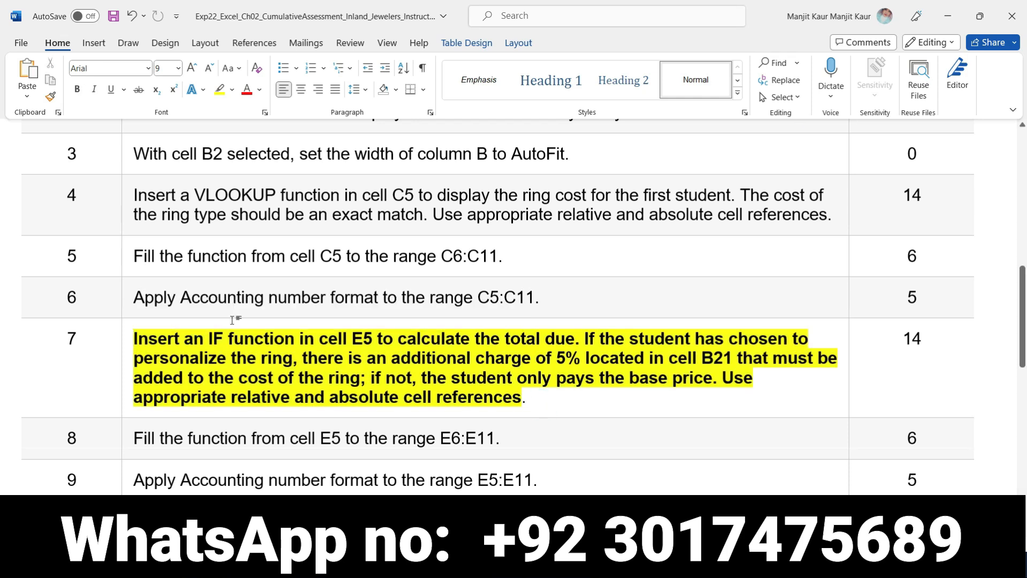
- Switch to the Excel workbook and start an IF function in cell E5, as step 7 of the Word instructions asks
drag(204, 341, 377, 340)
click(527, 564)
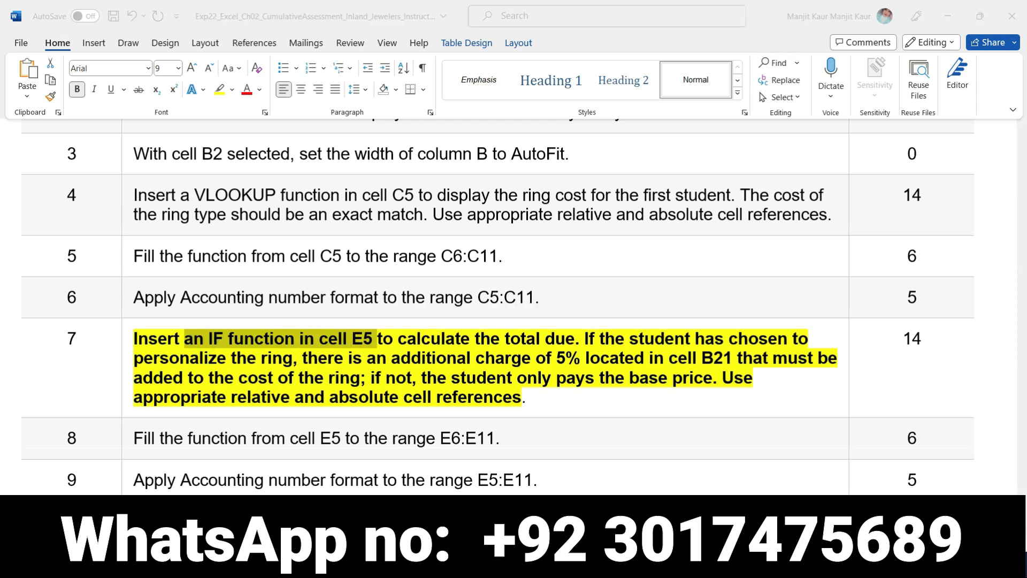
click(315, 258)
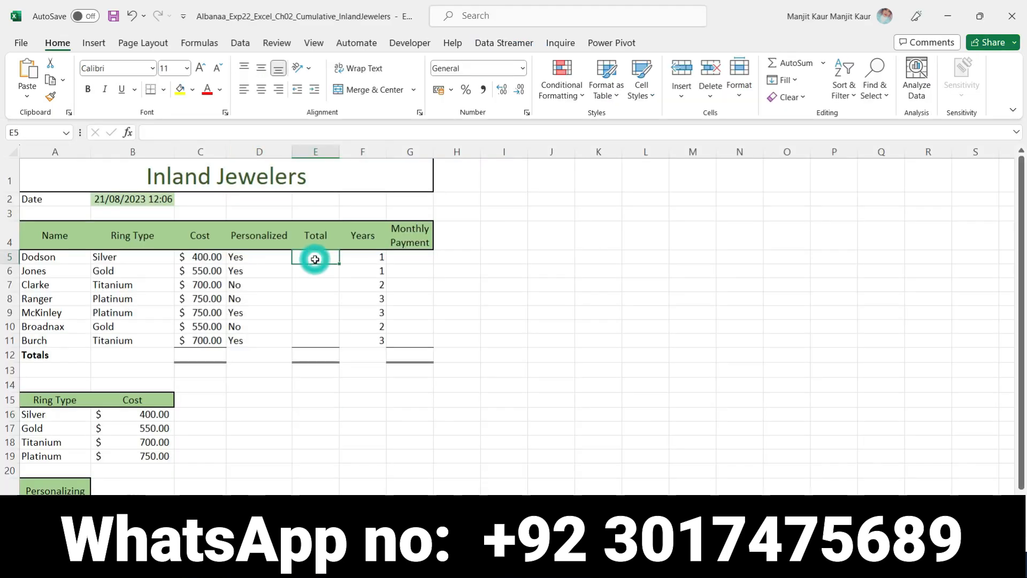
text(=if)
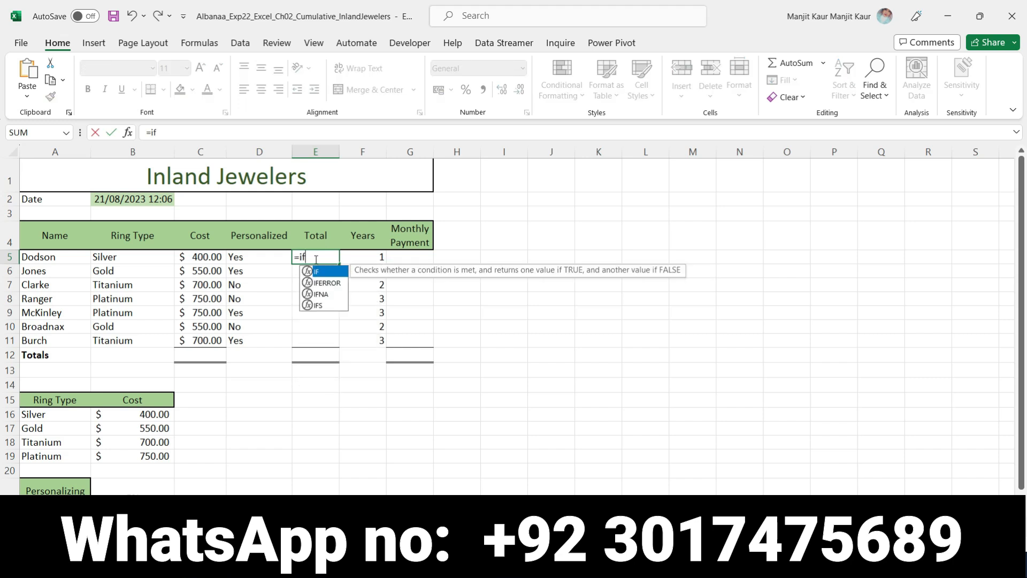
double_click(315, 271)
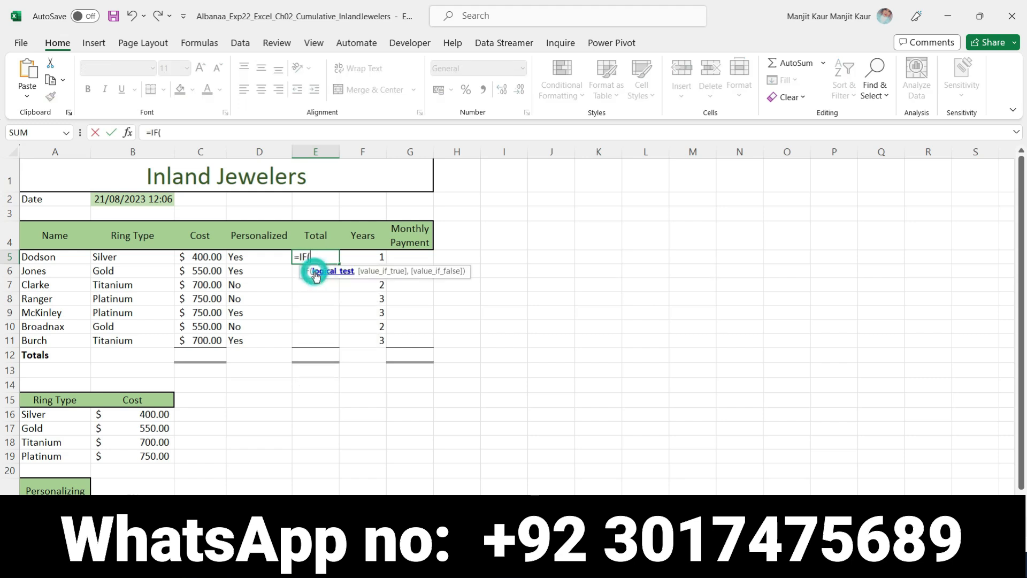
- Check the personalization condition in Word's step 7 and enter D5="Yes" as the logical test of E5's IF function in Excel
key(alt+Tab)
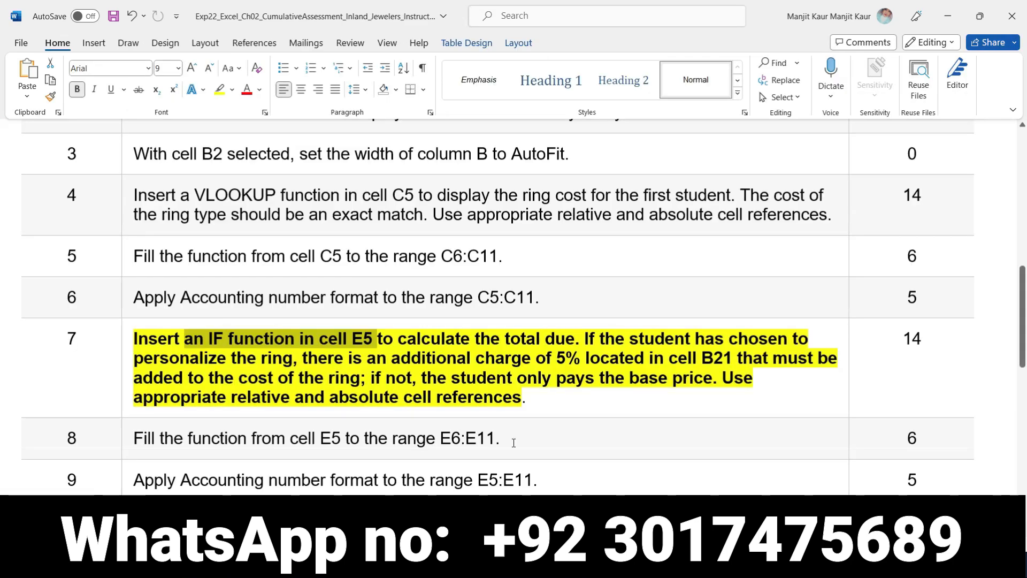
drag(405, 343, 580, 357)
click(566, 343)
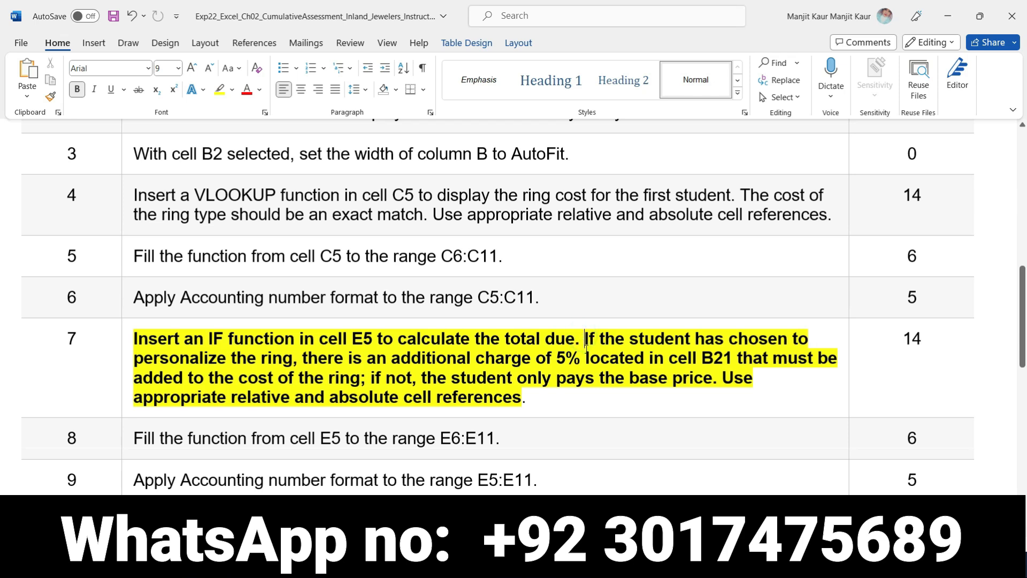
drag(584, 337, 587, 354)
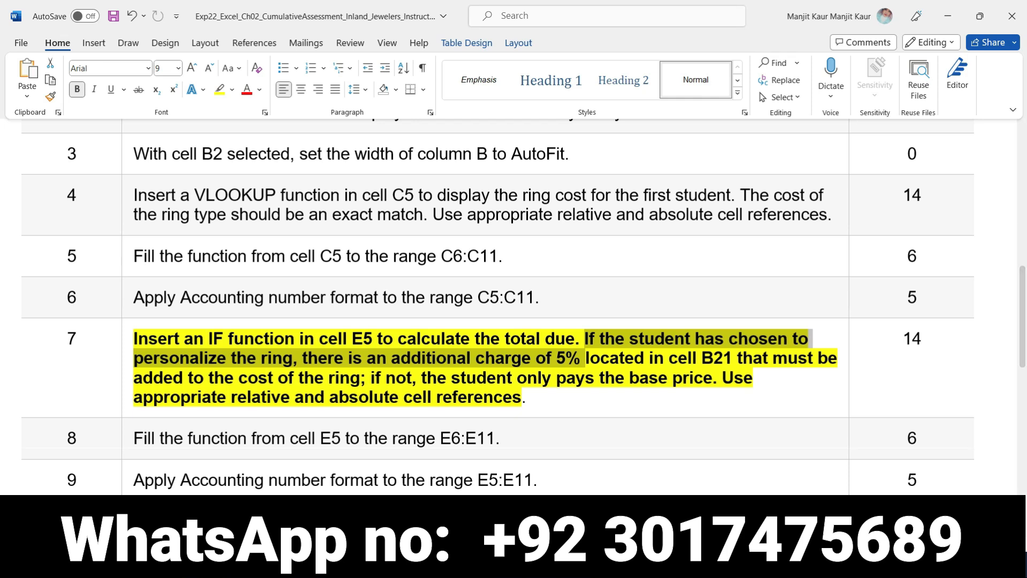
click(508, 564)
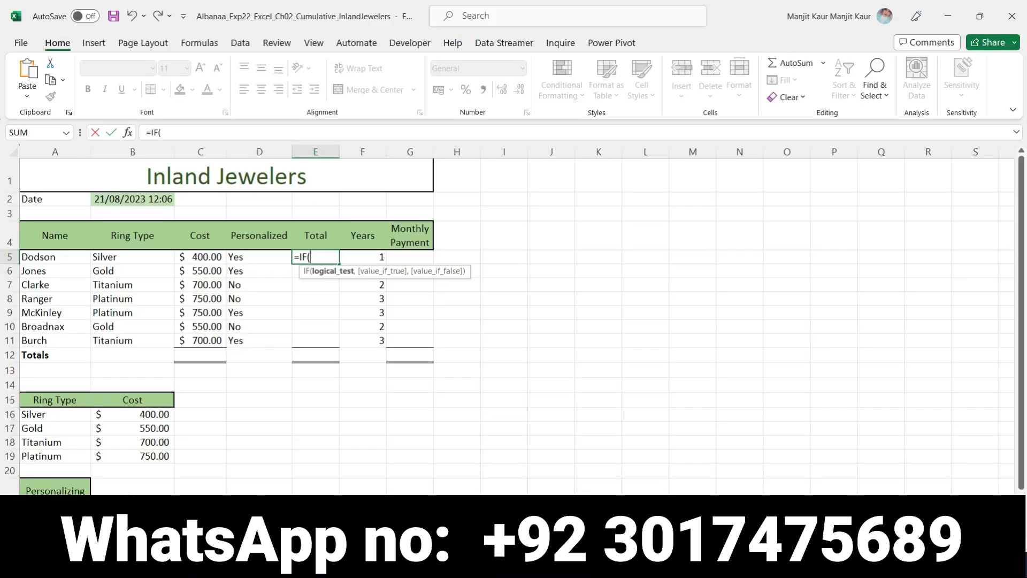
click(234, 257)
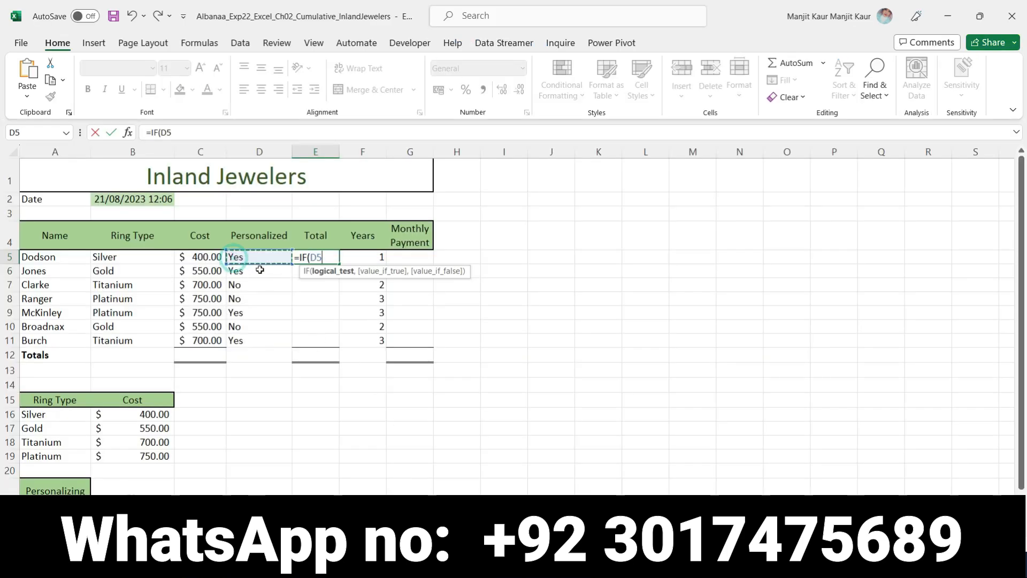
text(=)
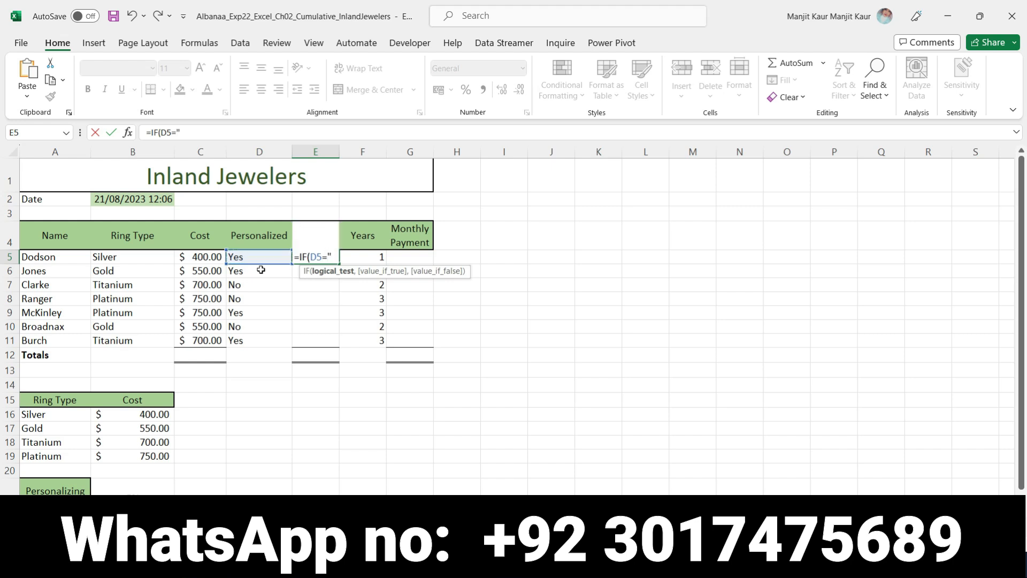
text("Yes)
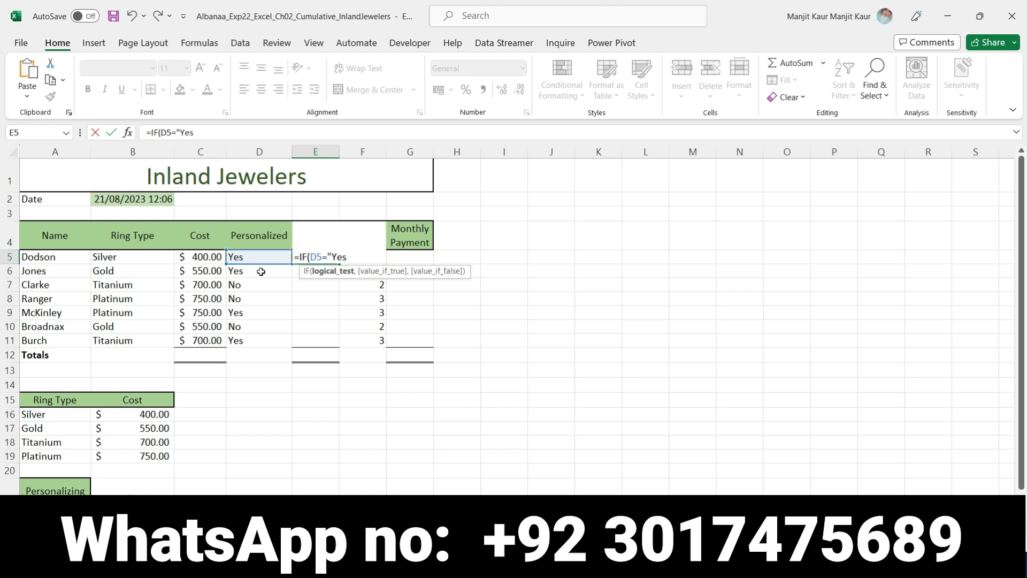
text(",)
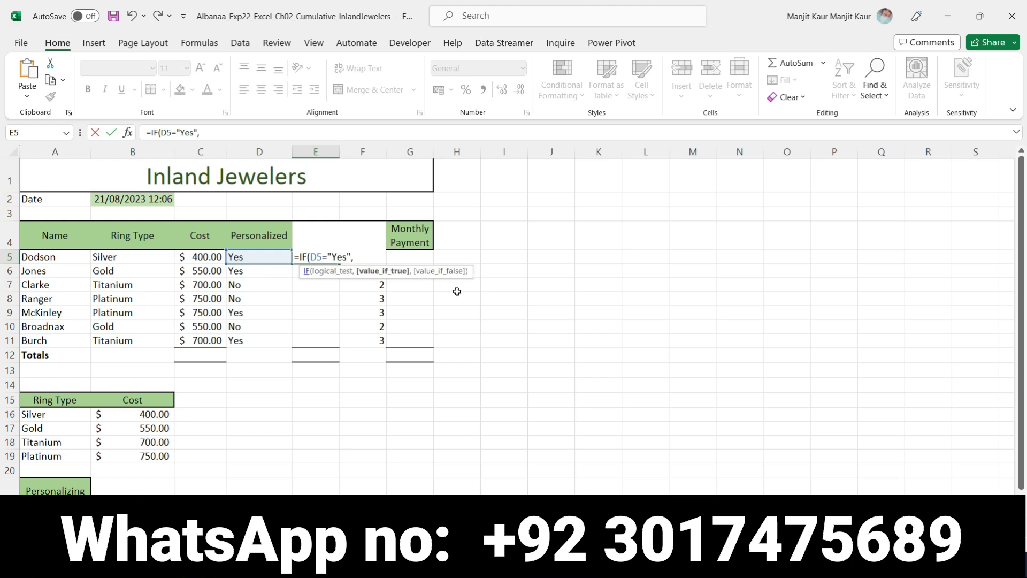
- Check the B21 surcharge rule in Word's step 7 and enter C5+(C5*$B$21) as the IF function's value if true in Excel
key(alt+Tab)
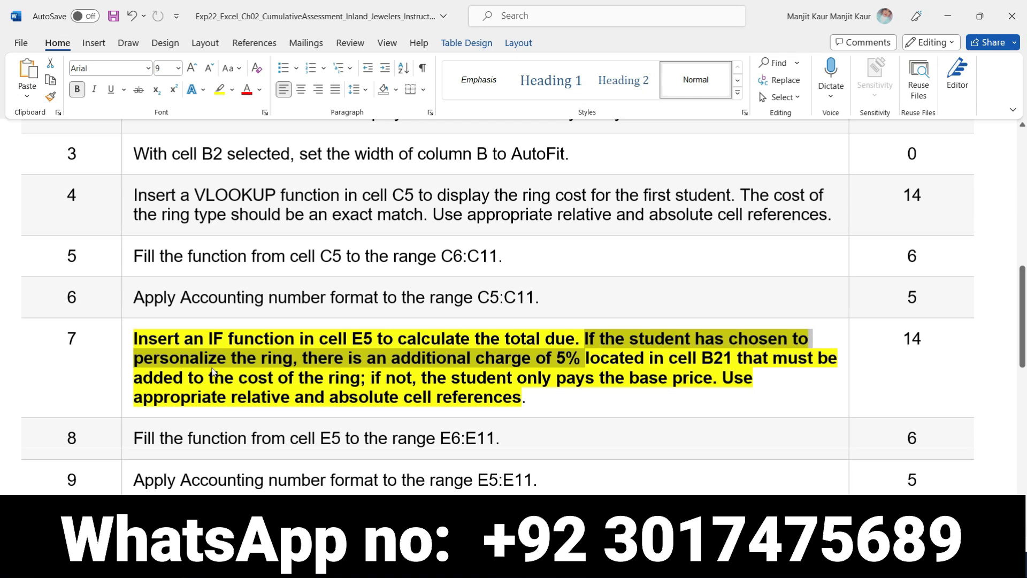
click(403, 365)
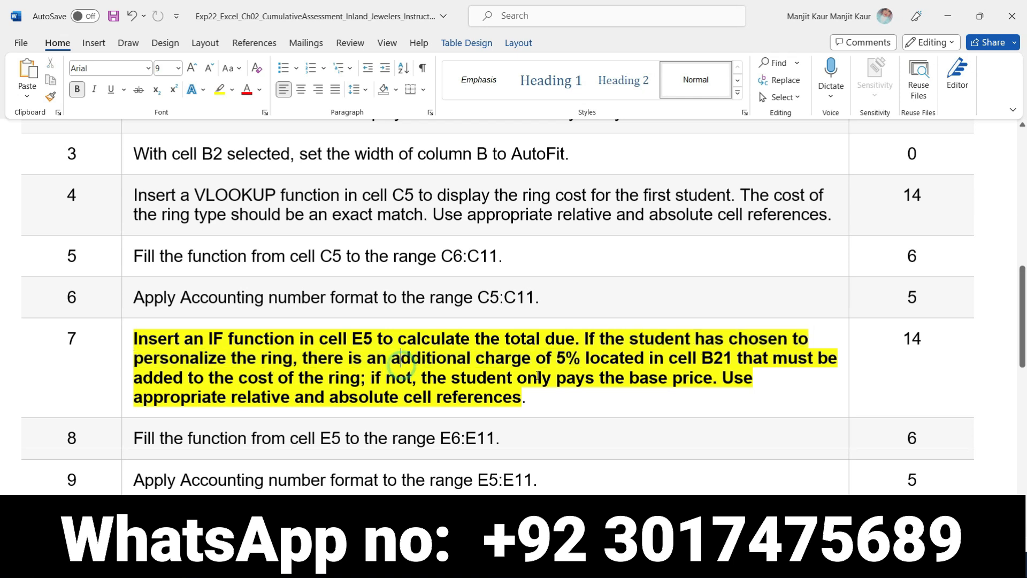
drag(550, 359, 772, 357)
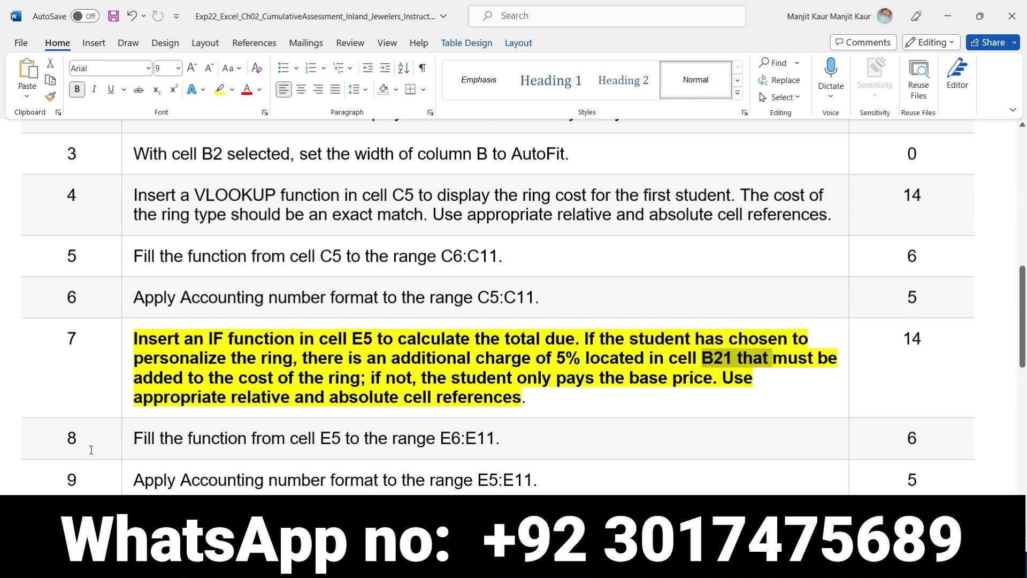
drag(190, 376, 138, 377)
drag(232, 396, 404, 396)
click(347, 381)
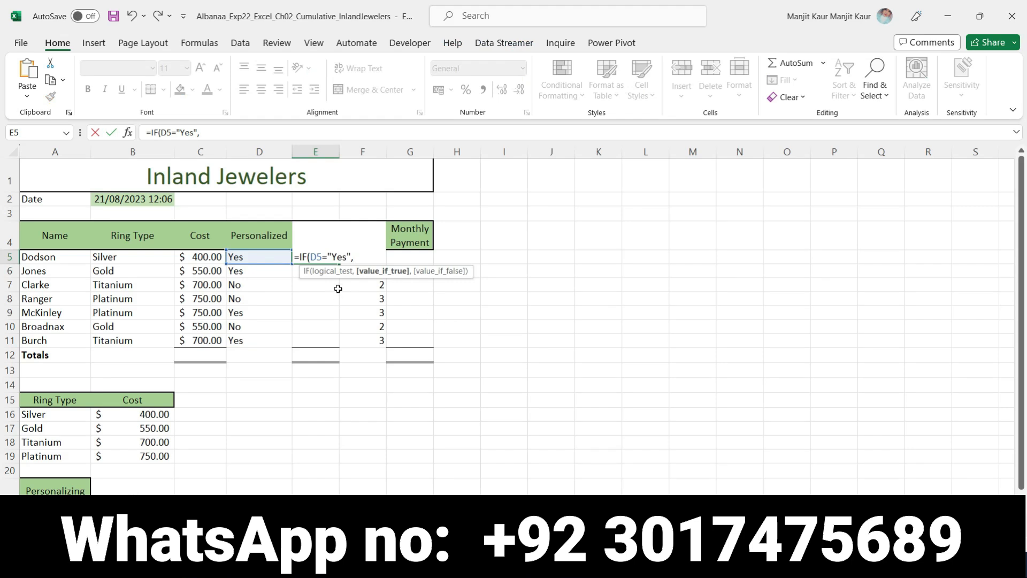
click(205, 256)
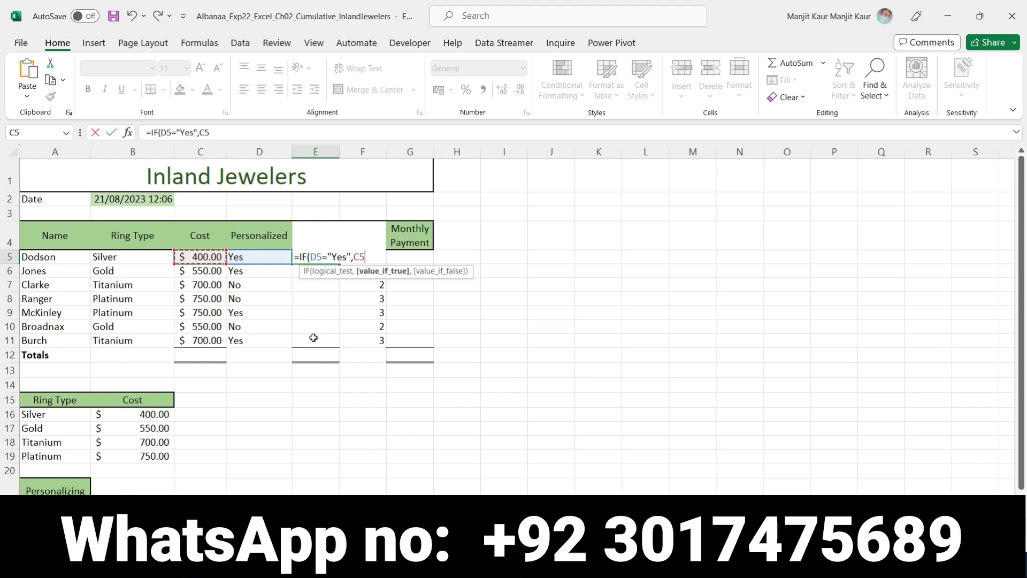
text(+()
click(193, 256)
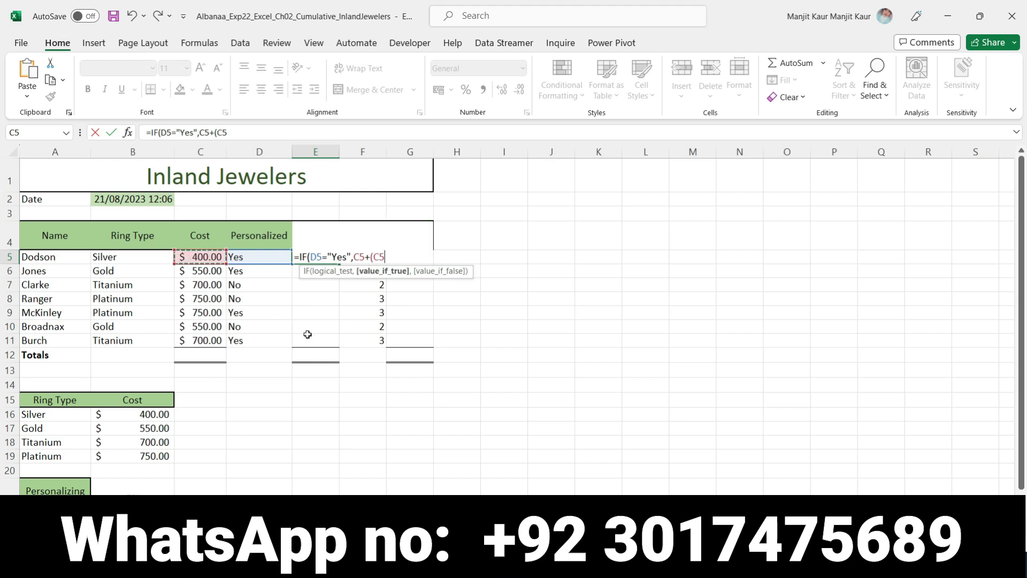
text(*)
click(132, 487)
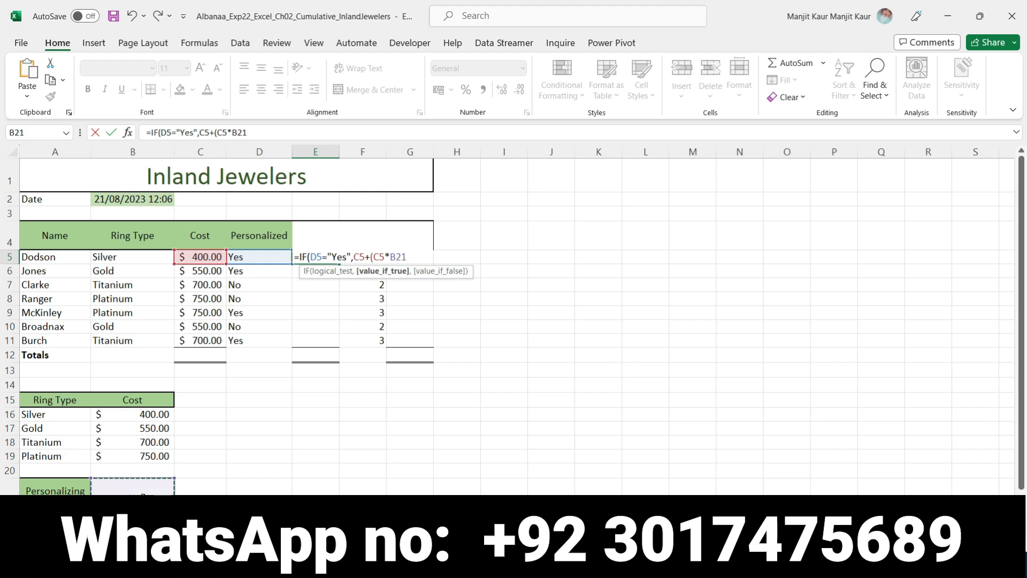
key(F4)
text())
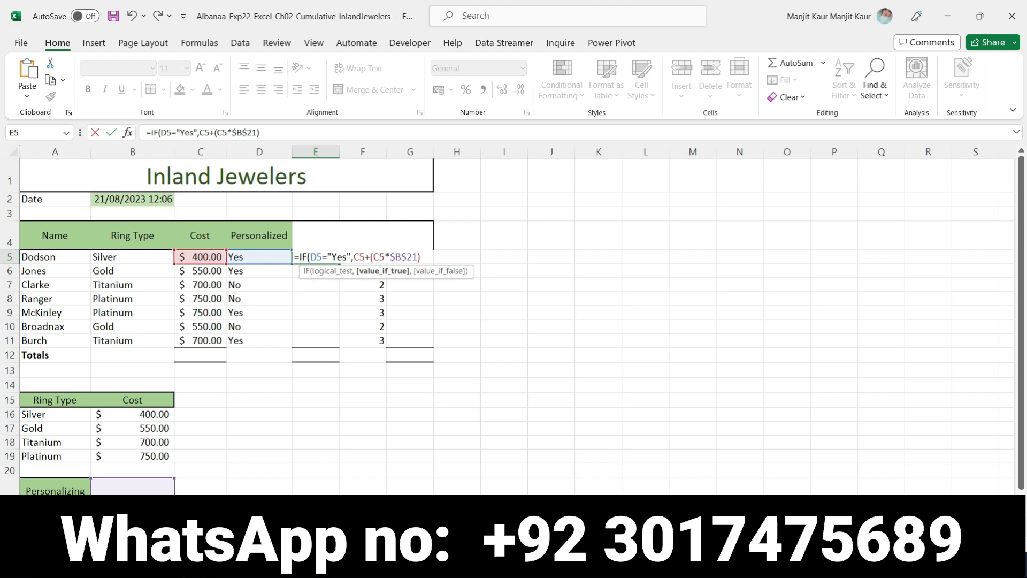
text(,)
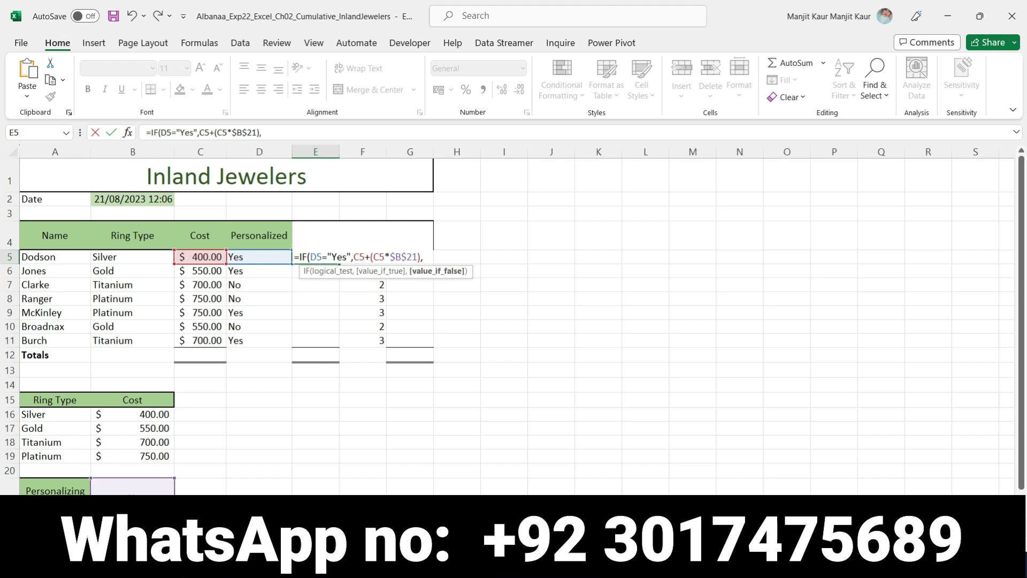
- Check the base price rule in Word, then enter C5 as the value if false in Excel and complete E5's formula with the suggested closing parenthesis
key(alt+Tab)
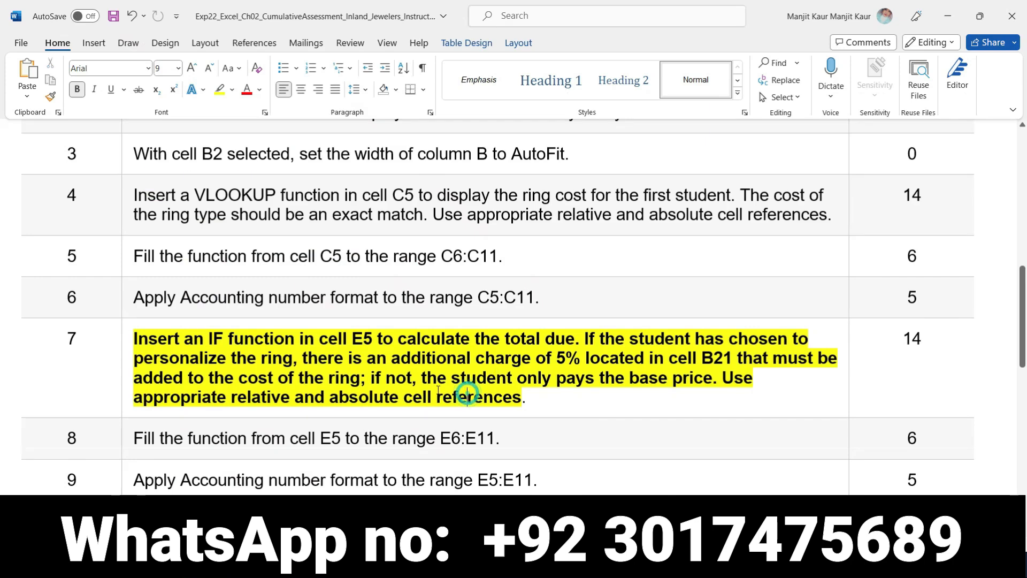
drag(376, 380, 703, 377)
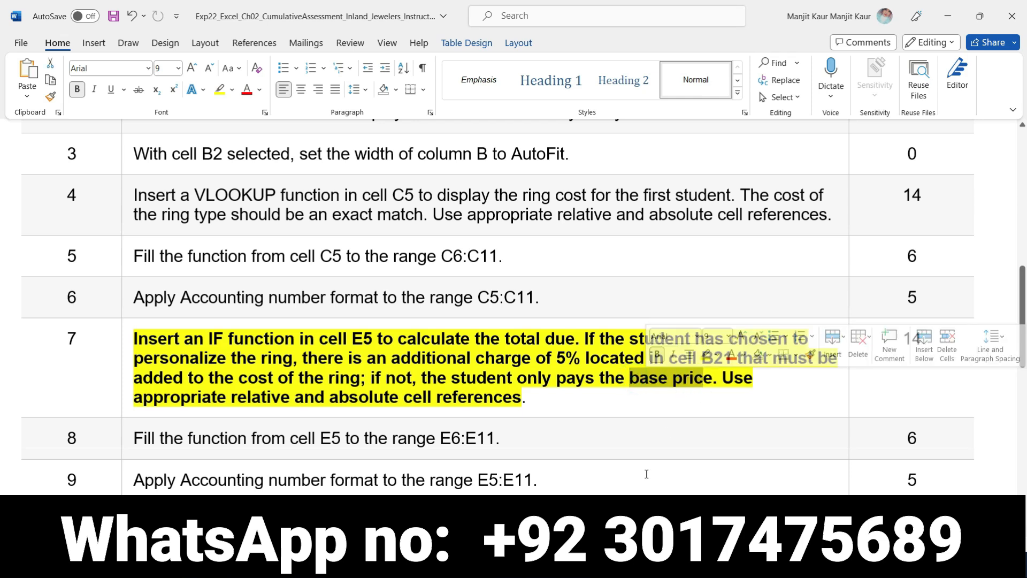
key(alt+Tab)
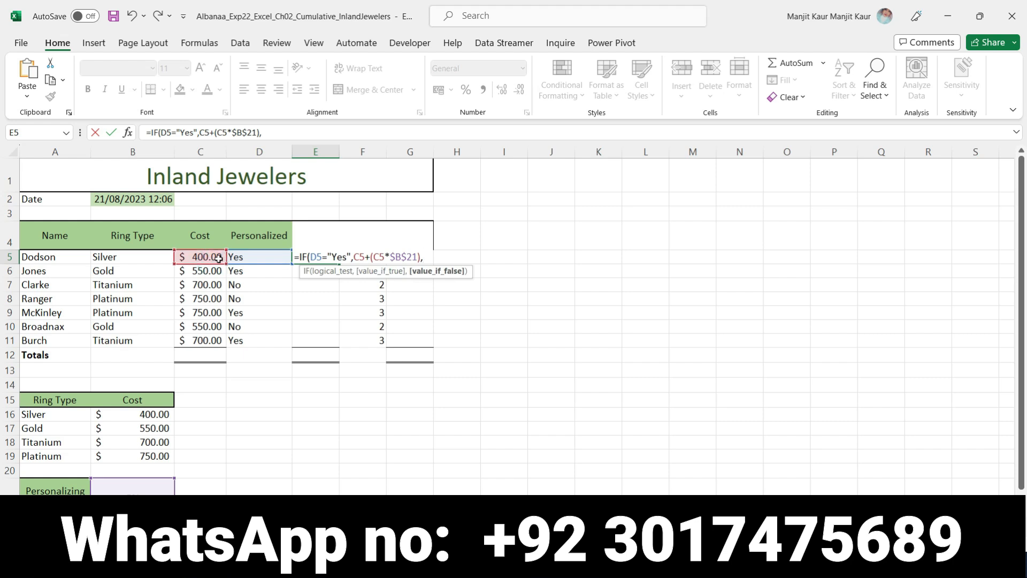
click(214, 257)
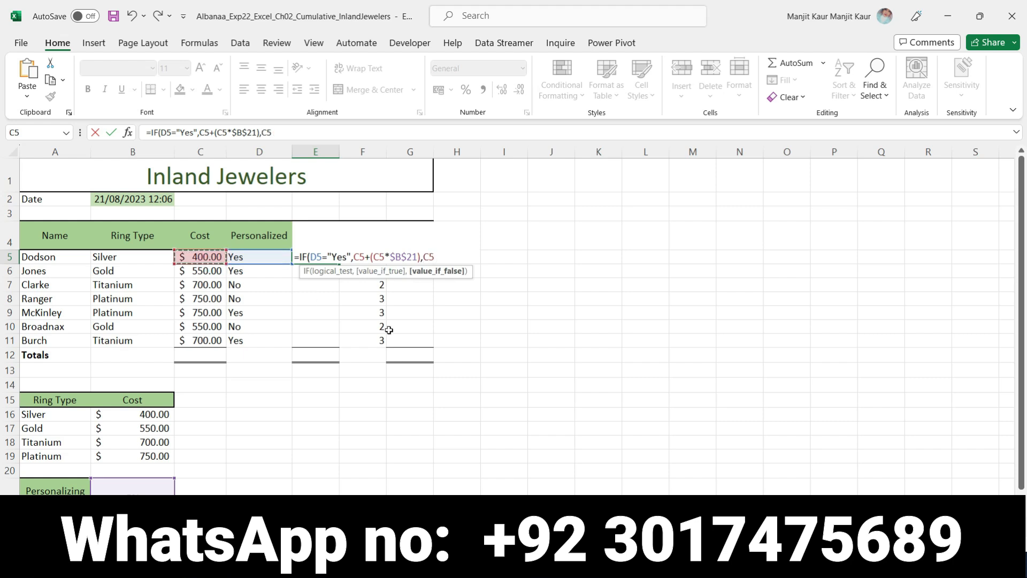
key(Return)
click(479, 332)
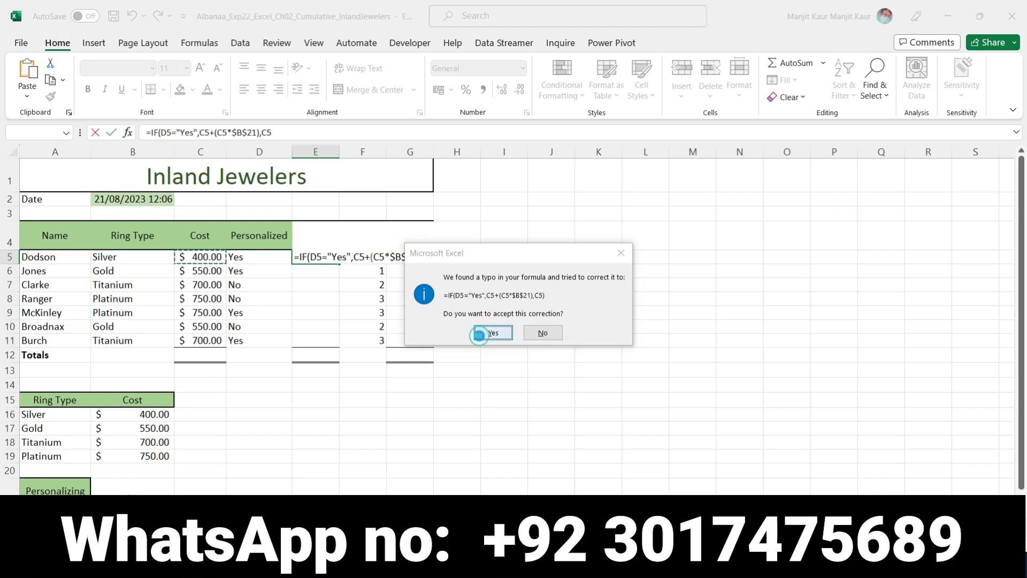
click(312, 259)
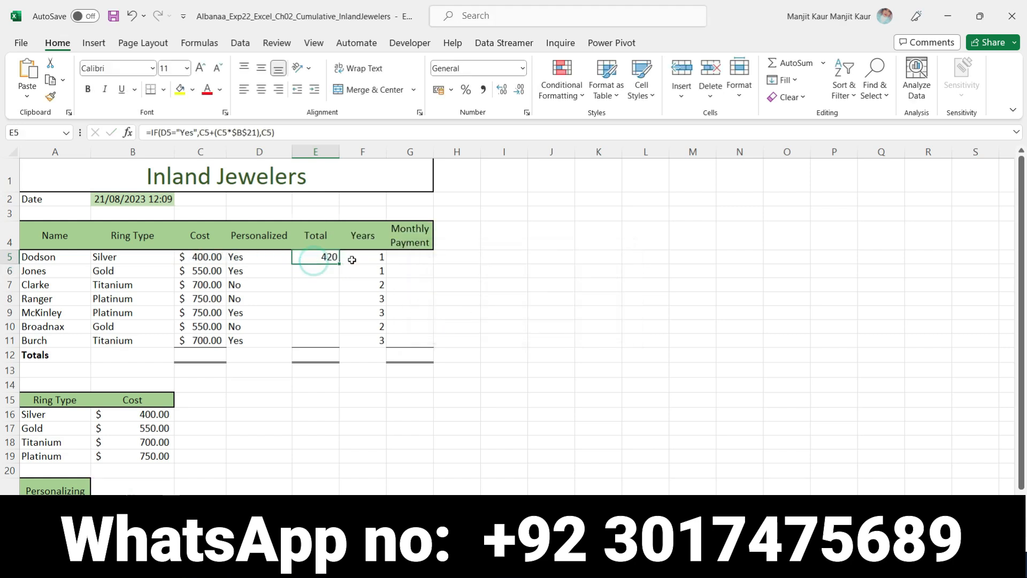
- Go back to the Word instructions and remove the bold and yellow highlight from the step 7 instruction
key(alt+Tab)
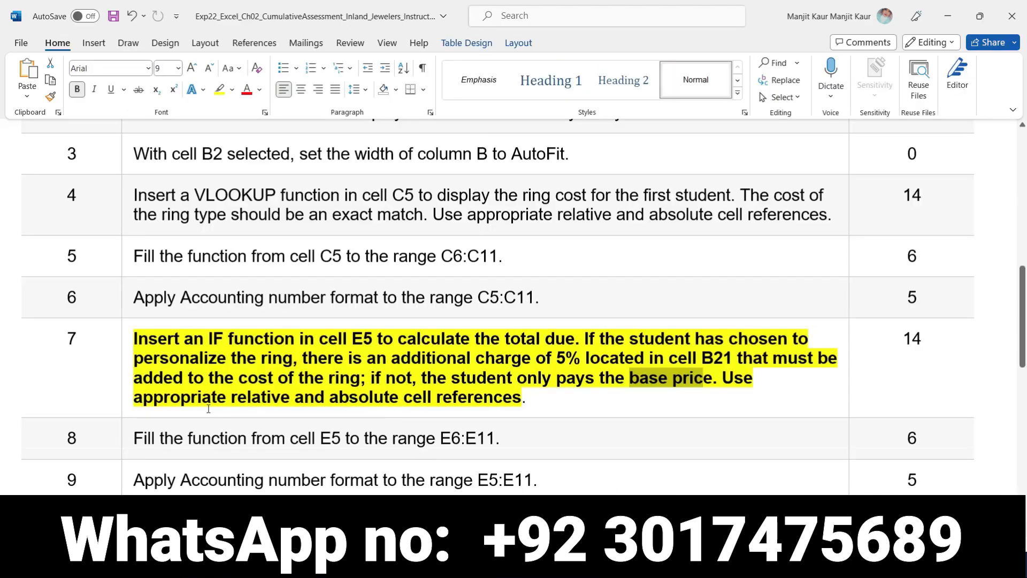
click(130, 340)
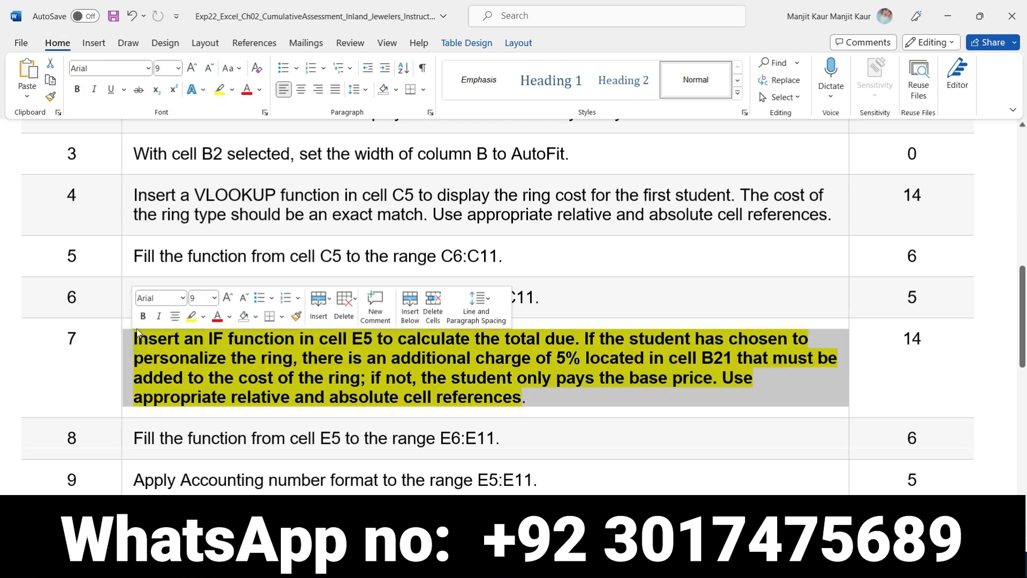
click(142, 316)
click(188, 316)
- Make the step 8 instruction about filling the function from E5 bold and highlight it in yellow
scroll(192, 343, down, 3)
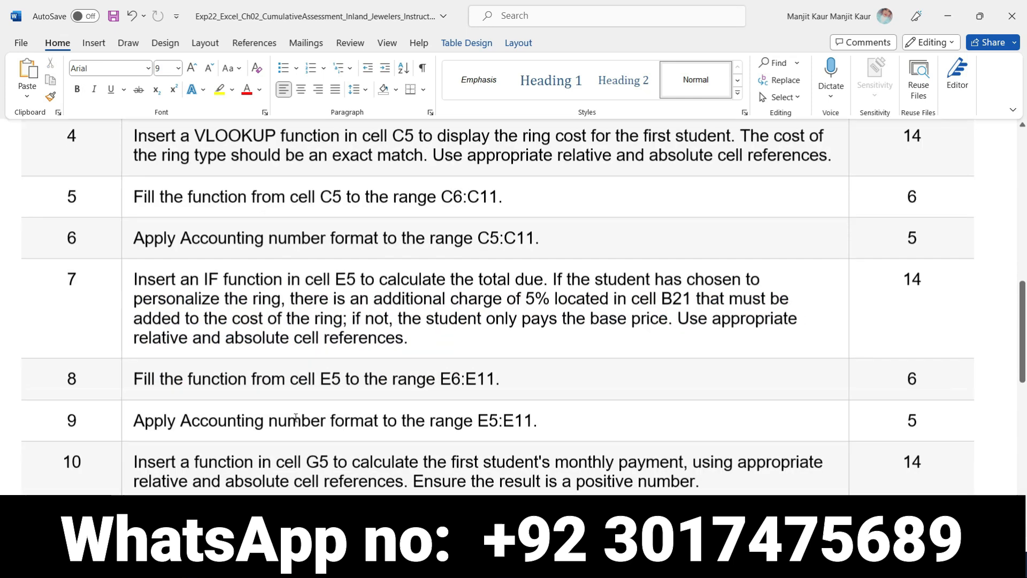
click(130, 304)
click(143, 280)
click(192, 281)
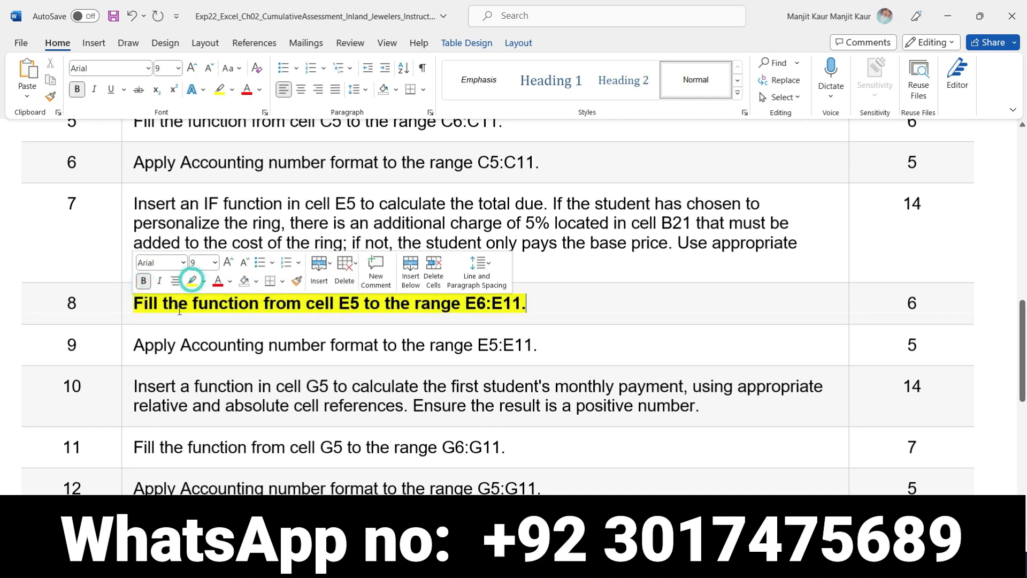
- Check the fill range in Word's step 8 and fill the IF function from cell E5 down to E6:E11 in Excel
click(130, 303)
click(323, 327)
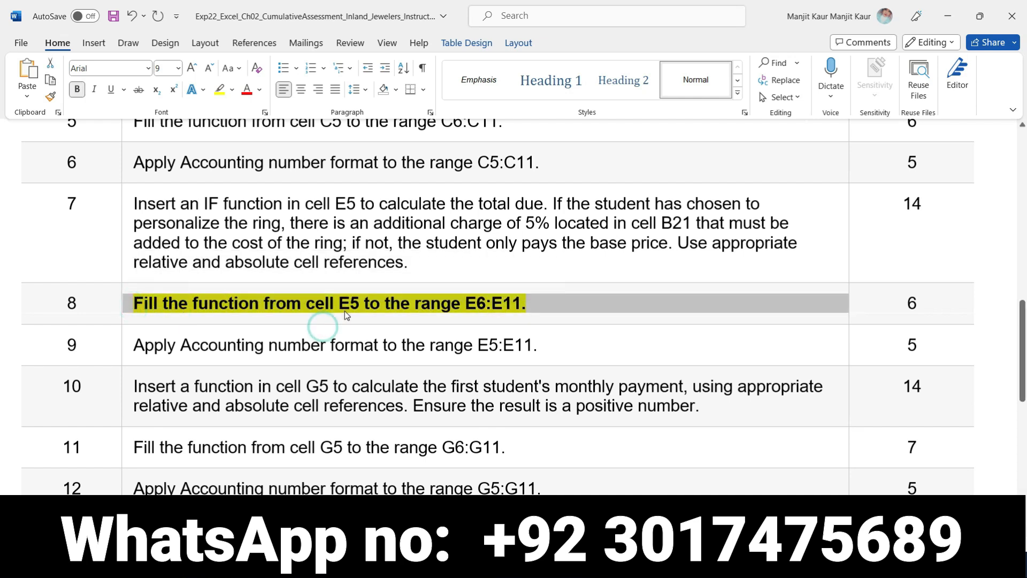
click(337, 303)
click(540, 314)
drag(465, 303, 521, 303)
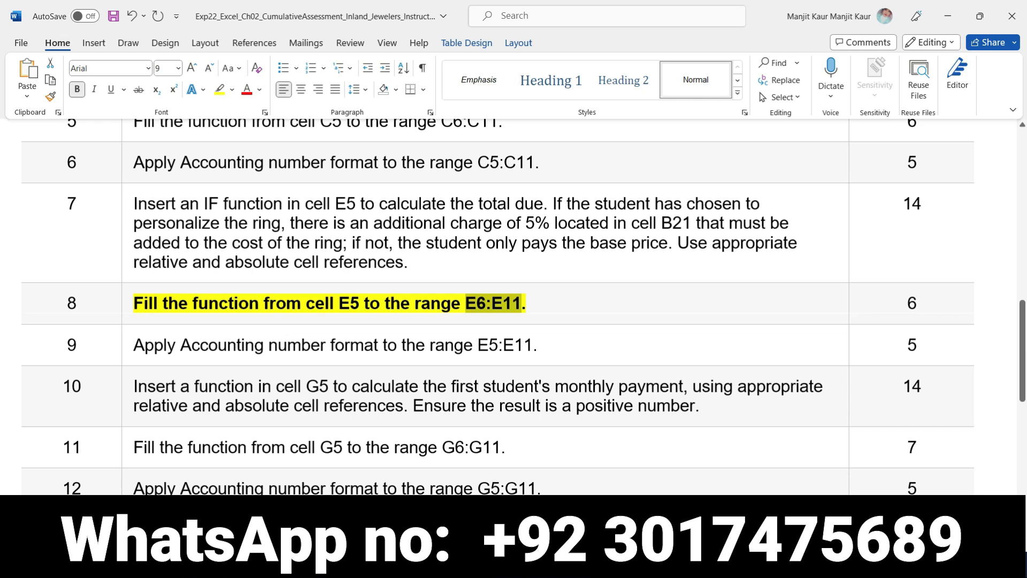
click(510, 564)
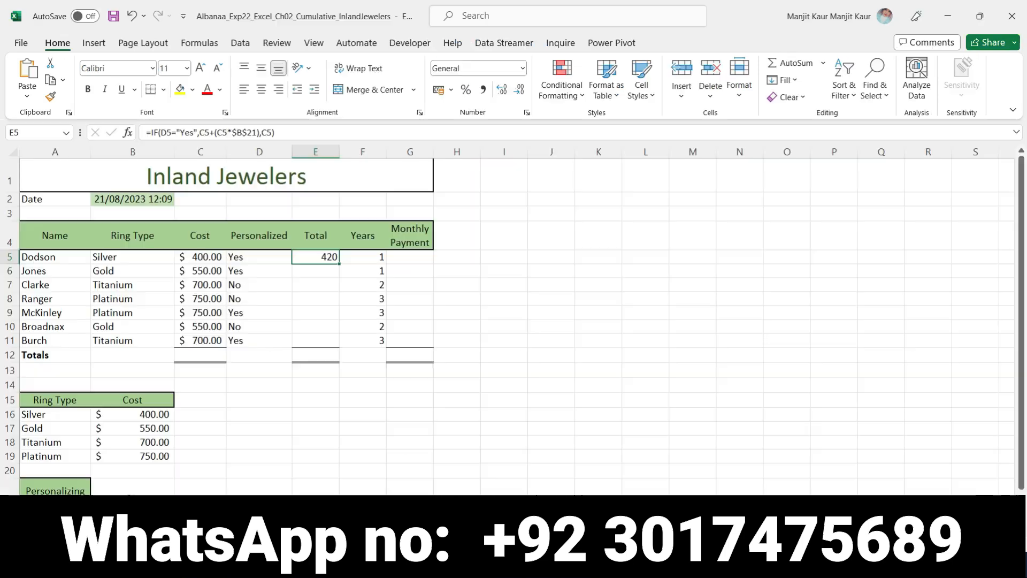
drag(341, 264, 339, 346)
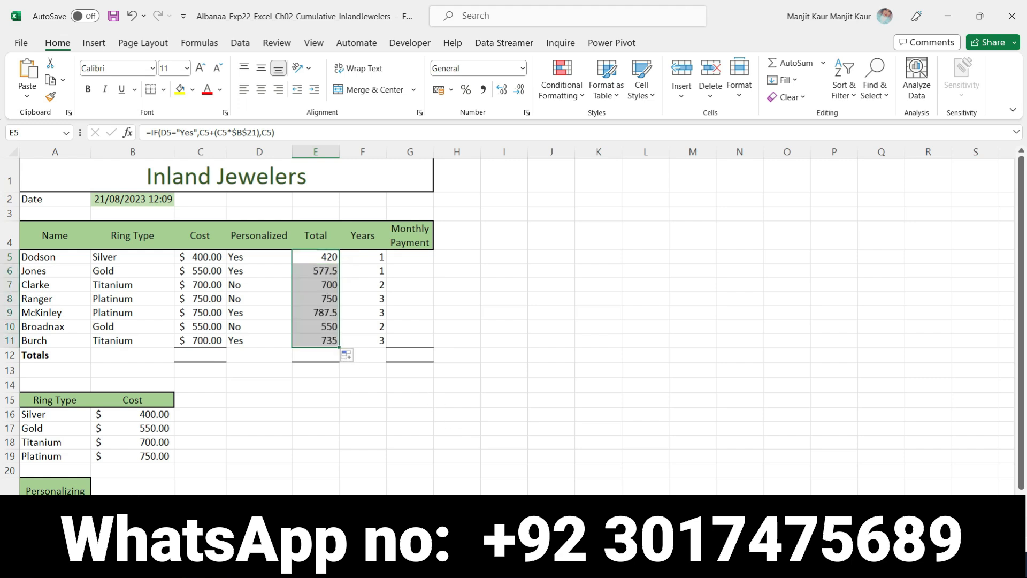
- Switch to the Word instructions and remove the bold and yellow highlight from the step 8 instruction
key(alt+Tab)
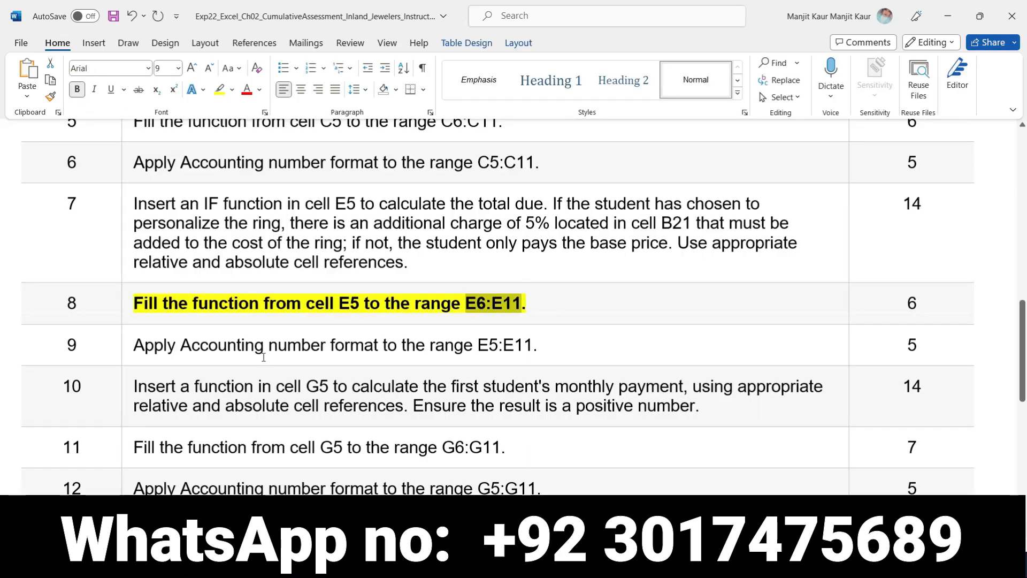
click(127, 302)
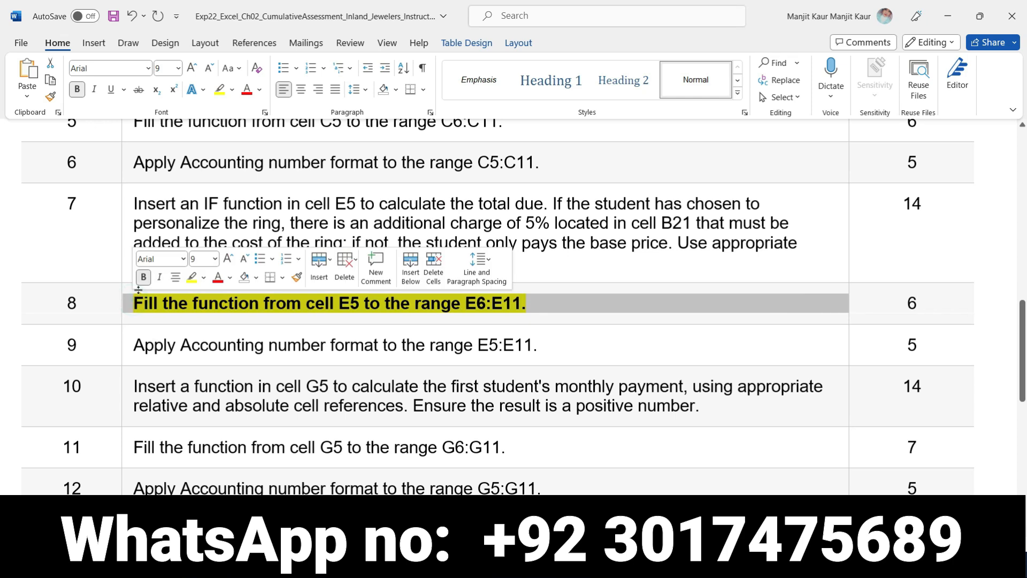
click(144, 277)
click(187, 279)
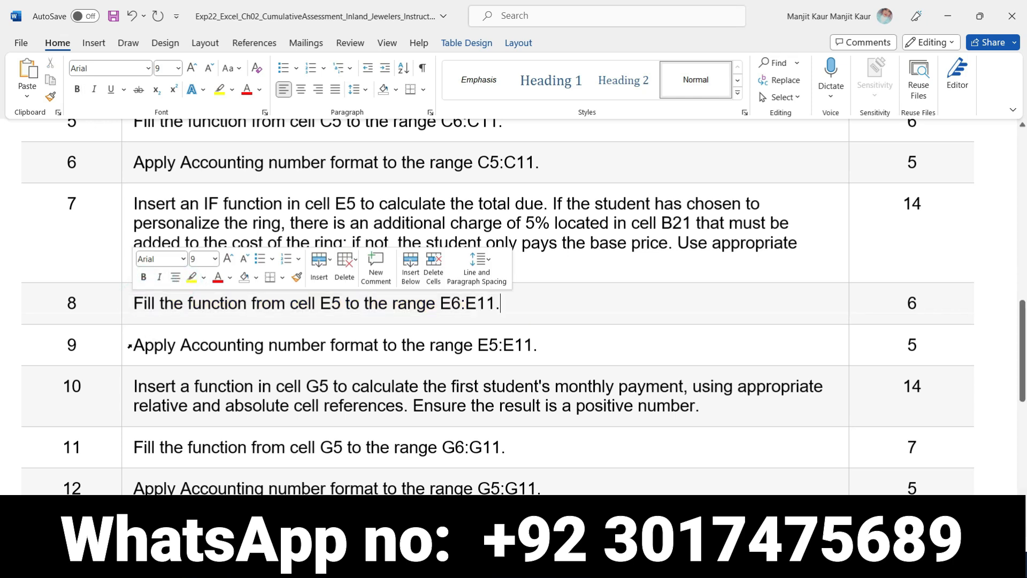
- Make the step 9 instruction about Accounting format for E5:E11 bold and highlight it in yellow
click(129, 346)
click(143, 321)
click(189, 320)
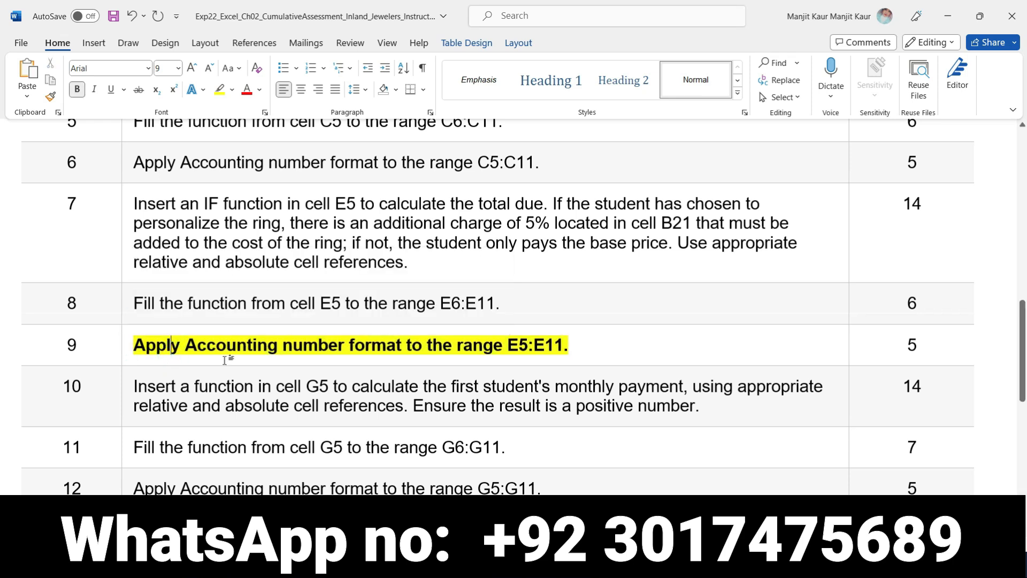
- Check the range in Word's step 9 and apply the Accounting number format with the dollar symbol to E5:E11 in Excel
double_click(505, 345)
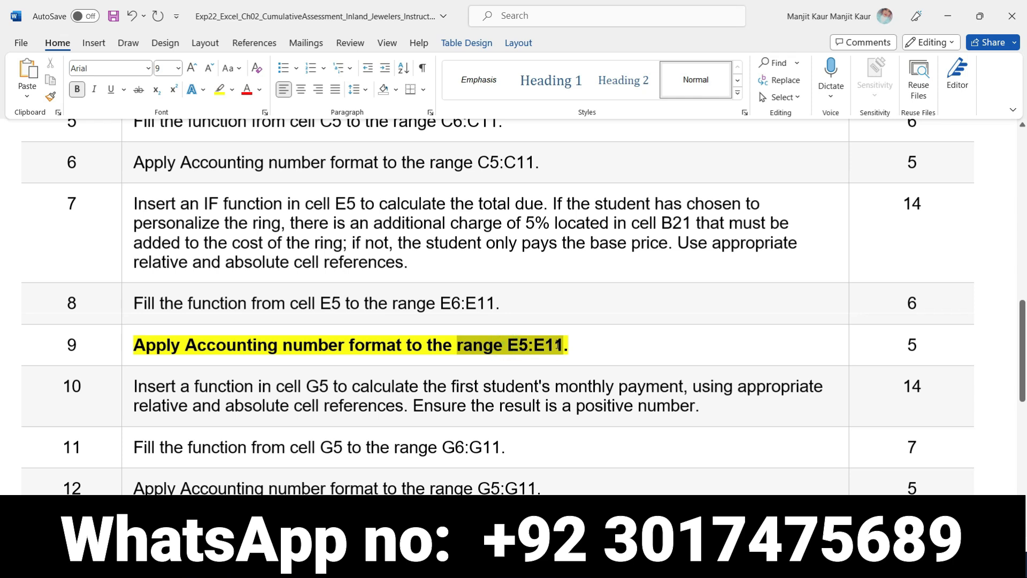
click(509, 351)
drag(507, 344, 554, 343)
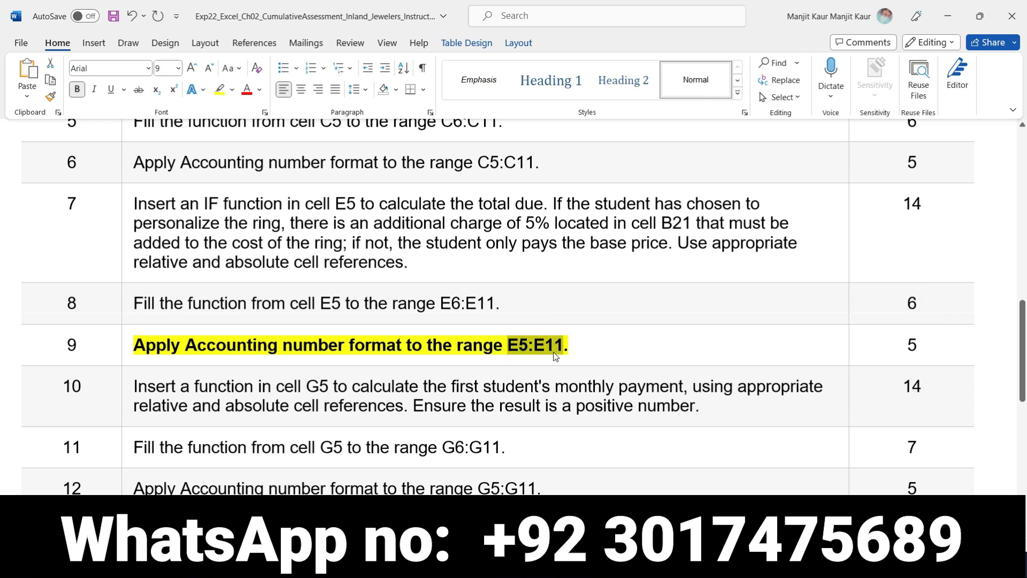
key(alt+Tab)
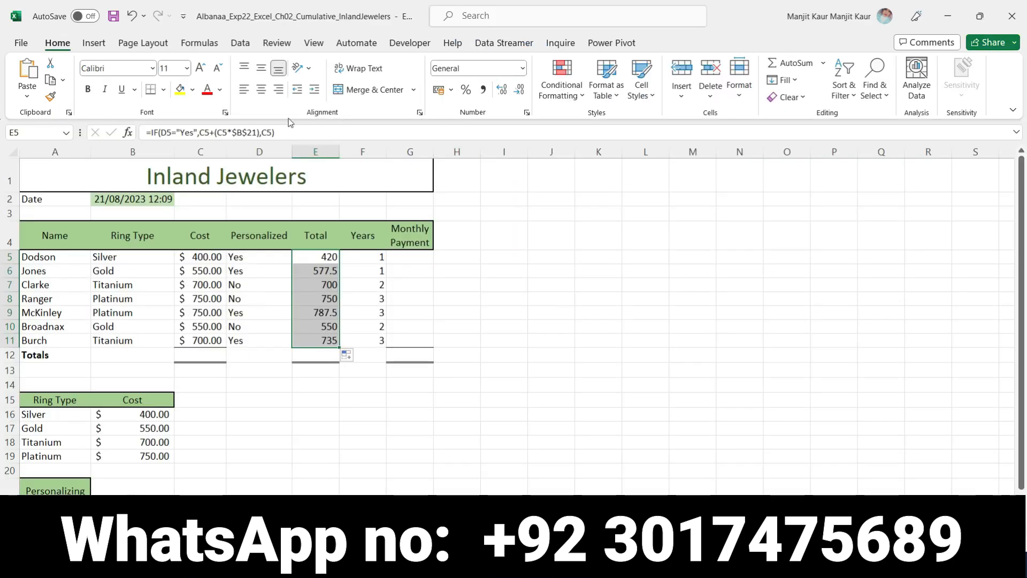
click(34, 132)
key(ctrl+v)
key(Return)
key(ctrl+v)
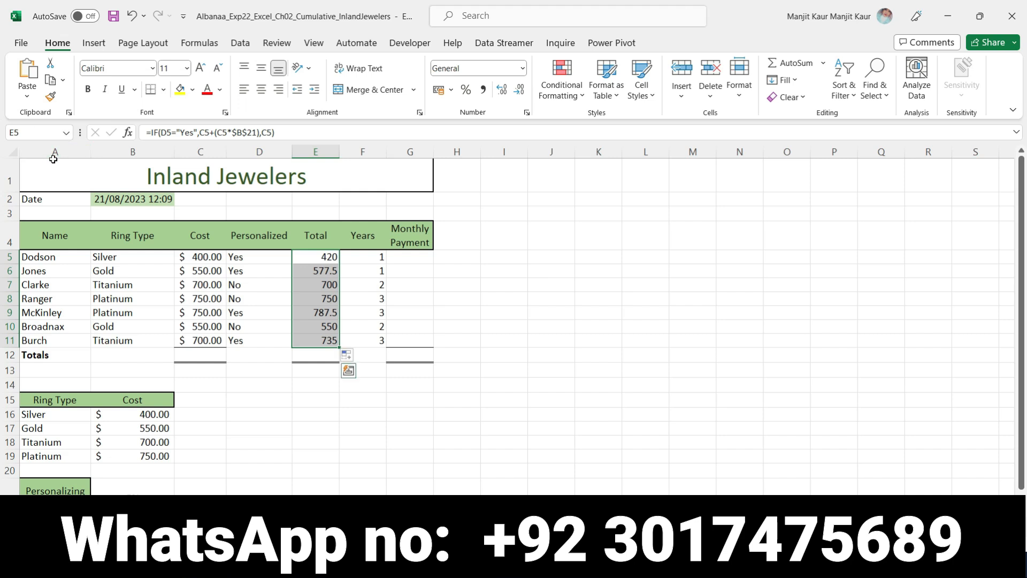
click(522, 68)
click(508, 196)
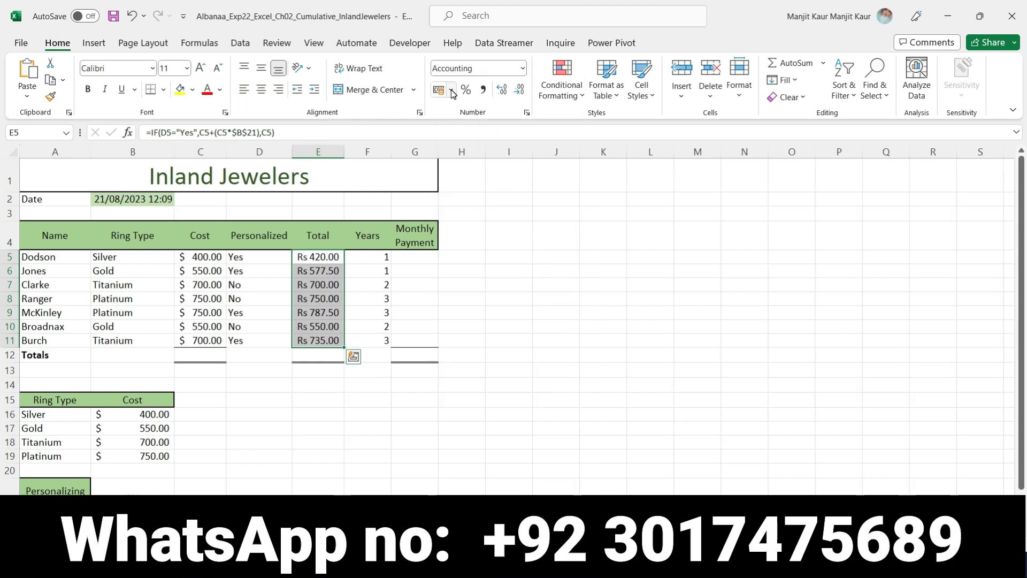
click(451, 90)
click(479, 109)
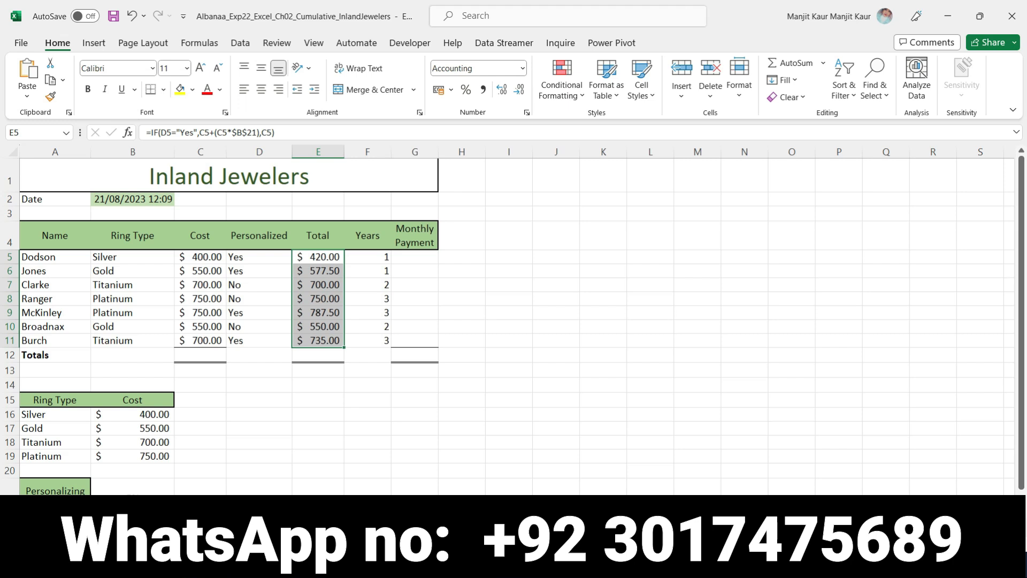
- Return to the Word instructions and remove the bold and yellow highlight from the step 9 instruction
key(alt+Tab)
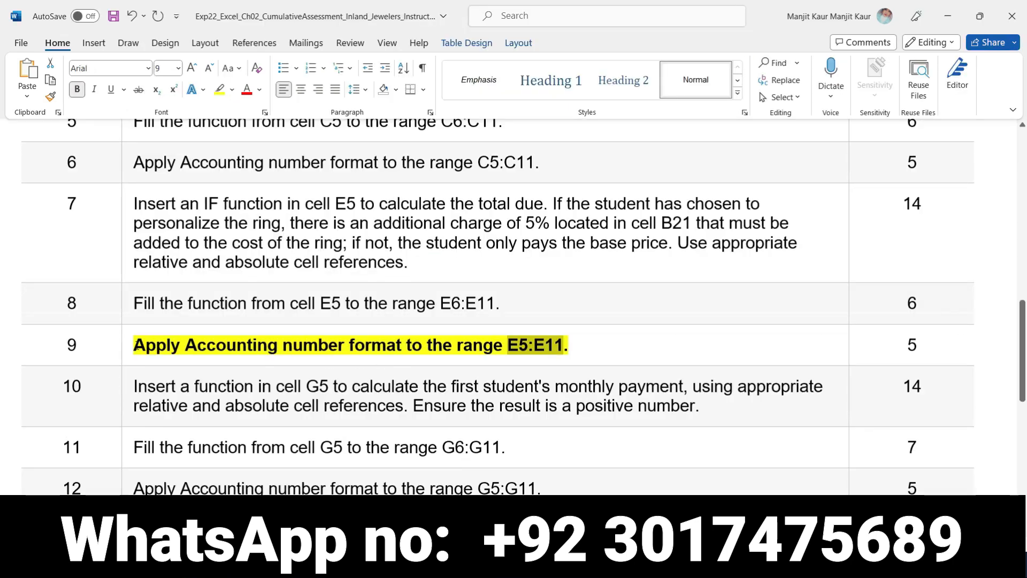
click(129, 348)
click(143, 323)
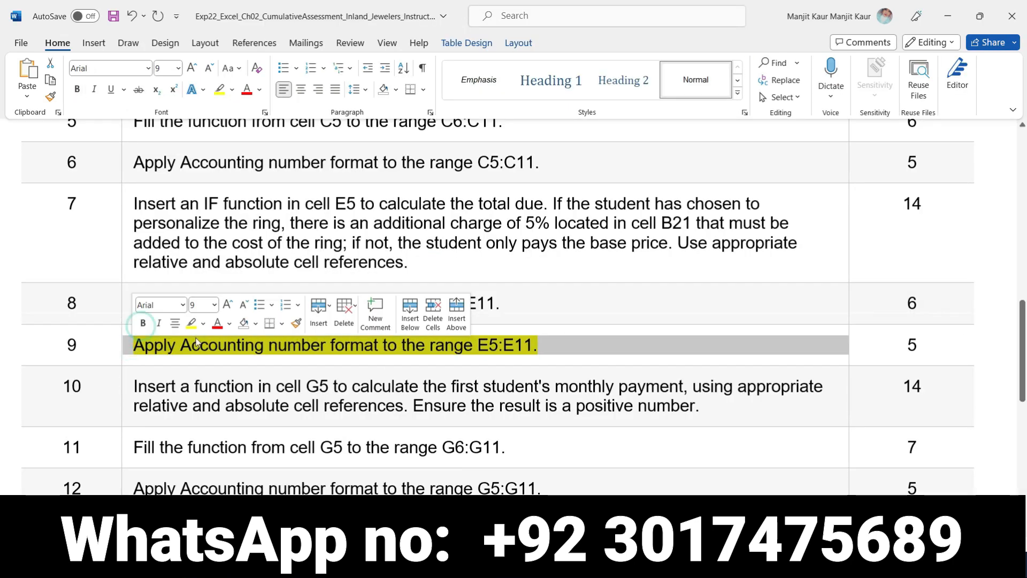
click(191, 323)
- Make the step 10 instruction about the monthly payment function in G5 bold and highlight it in yellow
scroll(669, 341, down, 2)
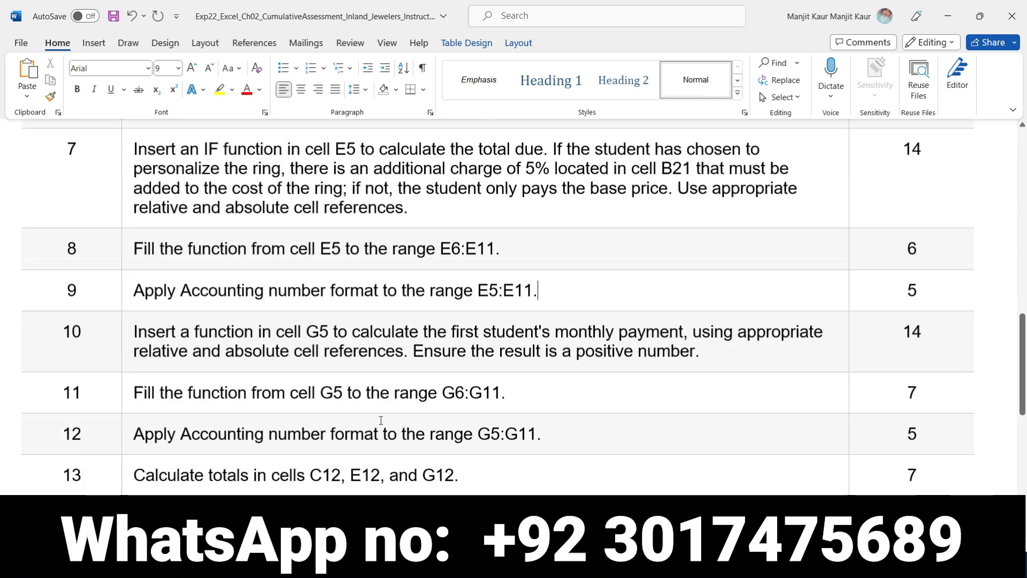
drag(696, 342, 160, 320)
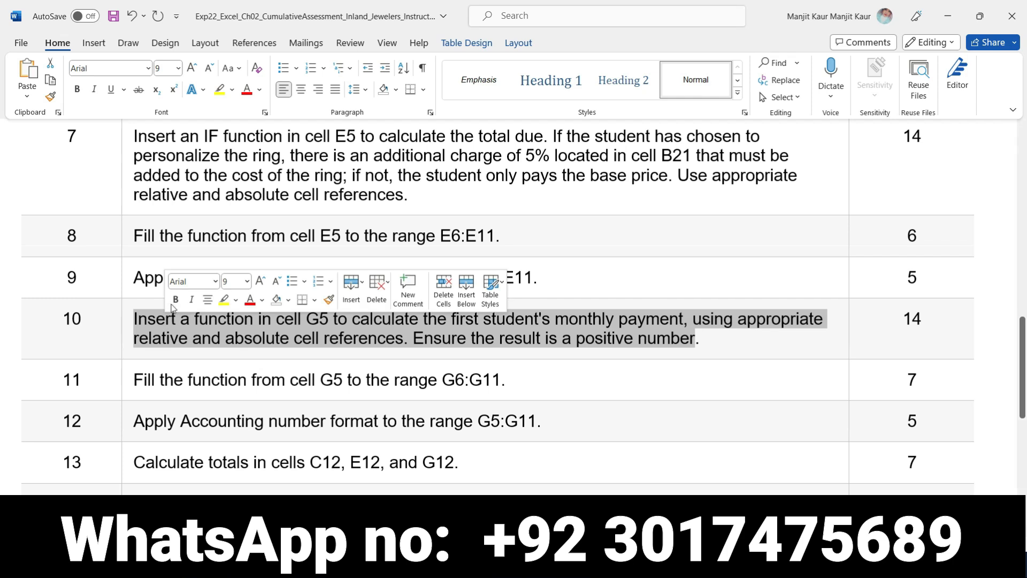
click(175, 300)
click(224, 300)
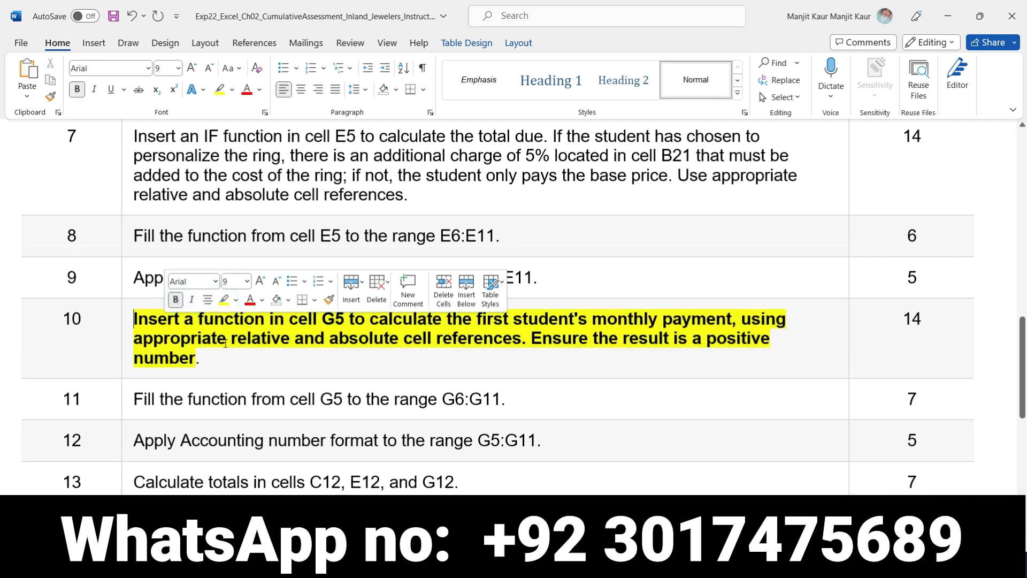
click(220, 353)
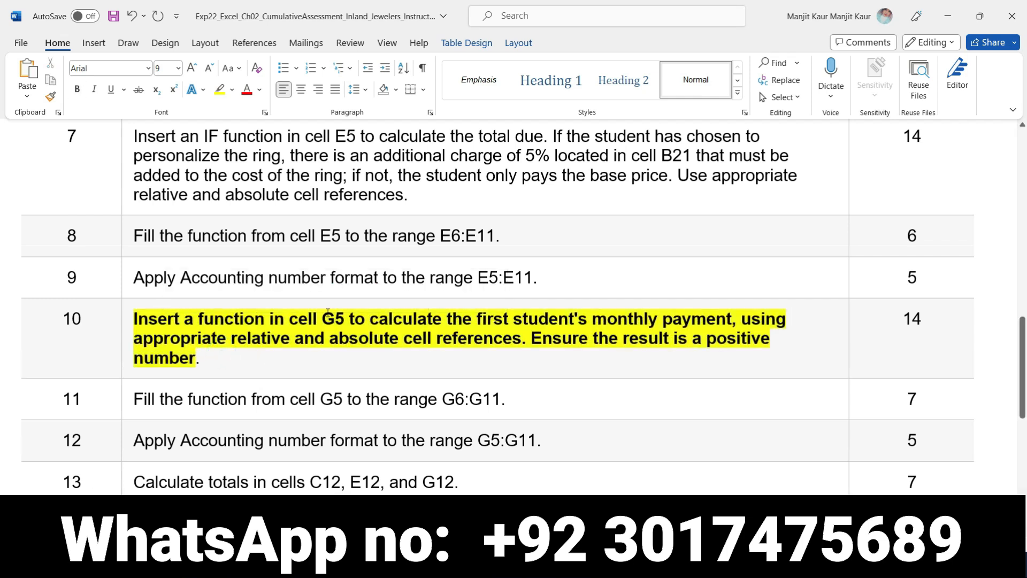
- Check the target cell and monthly payment wording in step 10, then start a PMT function in Excel's G5 and open its function arguments
drag(331, 319, 346, 320)
click(594, 331)
double_click(327, 320)
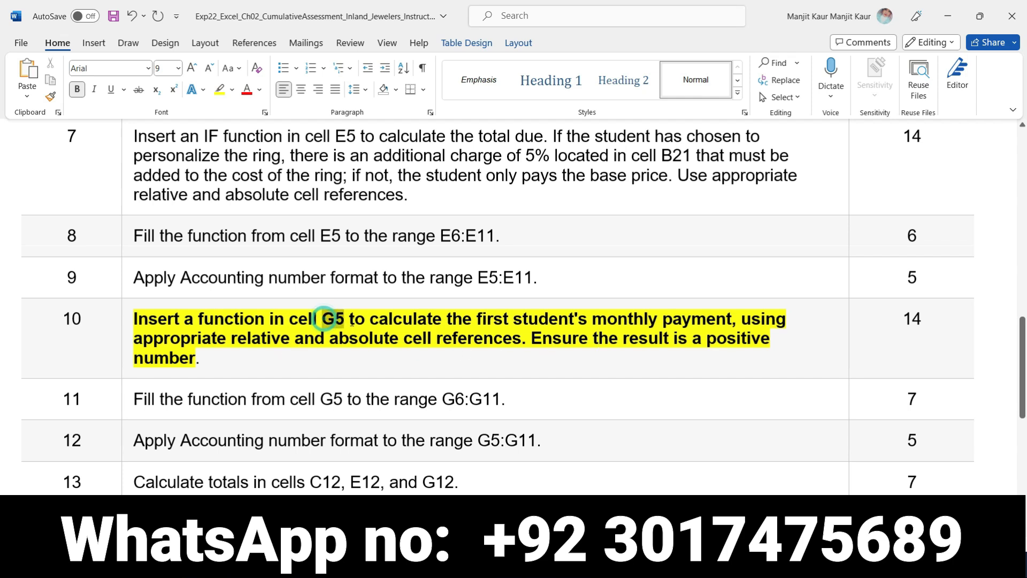
drag(594, 321, 731, 320)
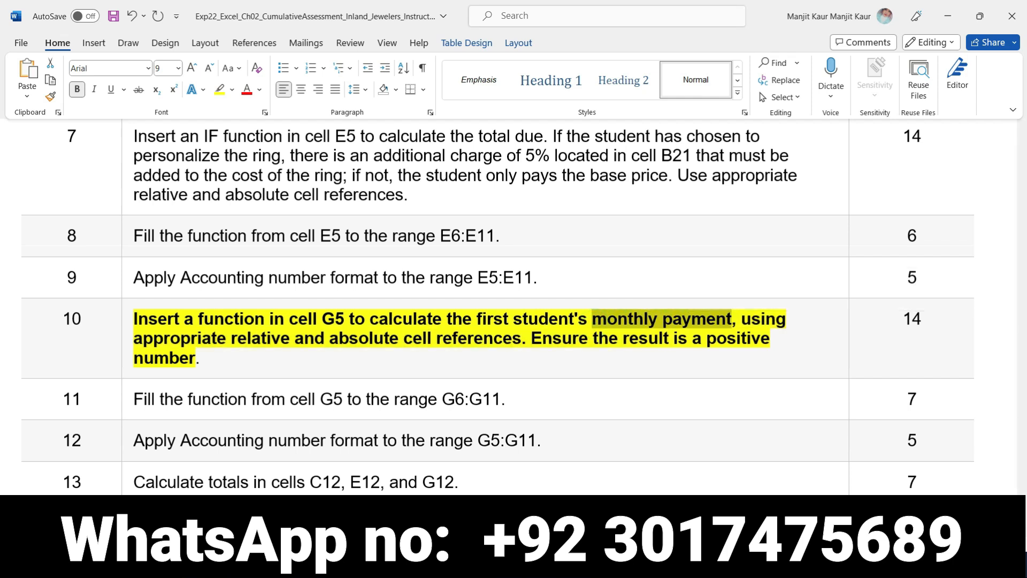
key(alt+Tab)
click(405, 259)
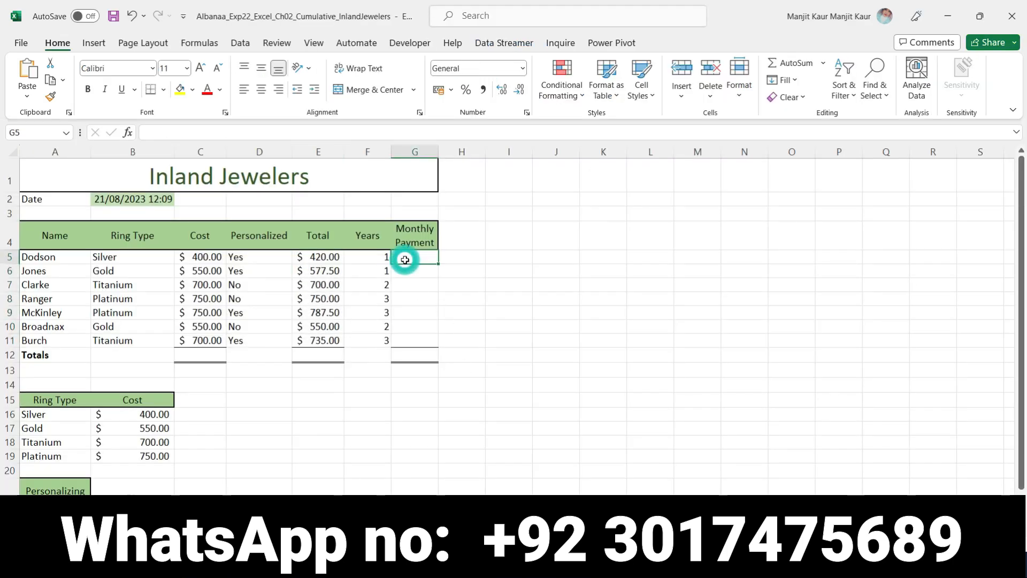
text(=pmt)
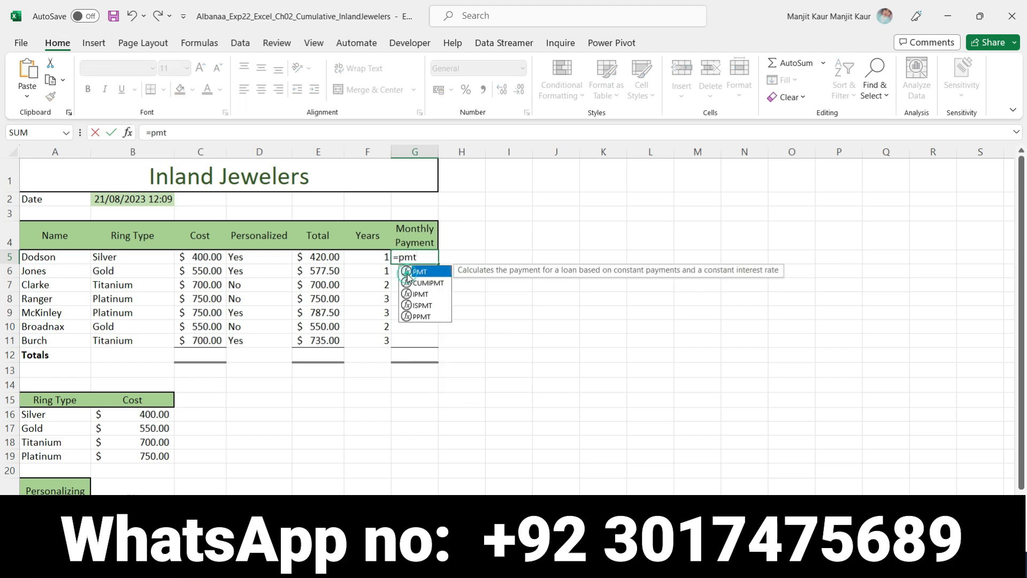
double_click(410, 272)
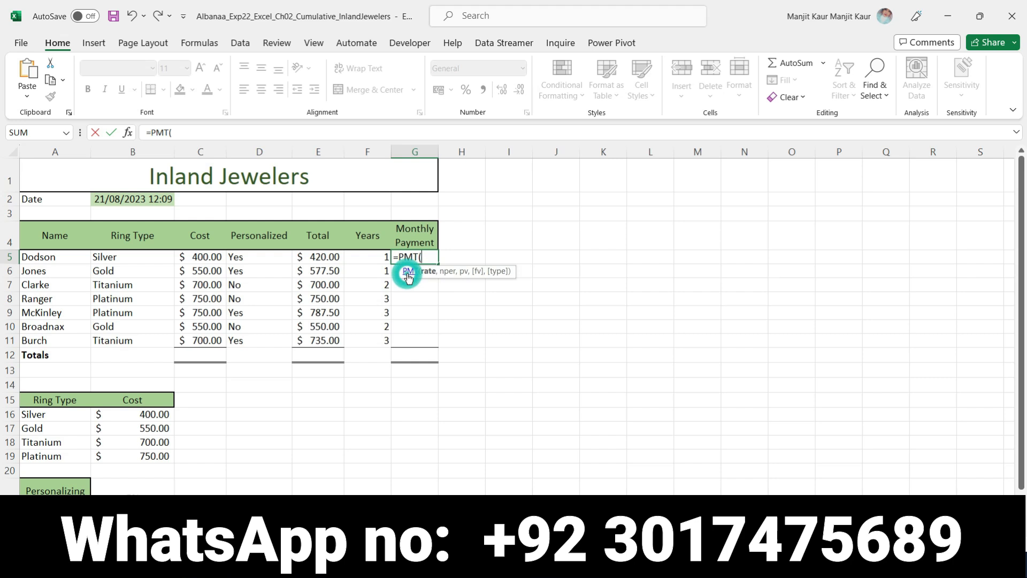
click(127, 132)
- Recheck the step 10 requirements in Word, then enter B22/12 as the Rate argument of G5's PMT function in Excel
key(alt+Tab)
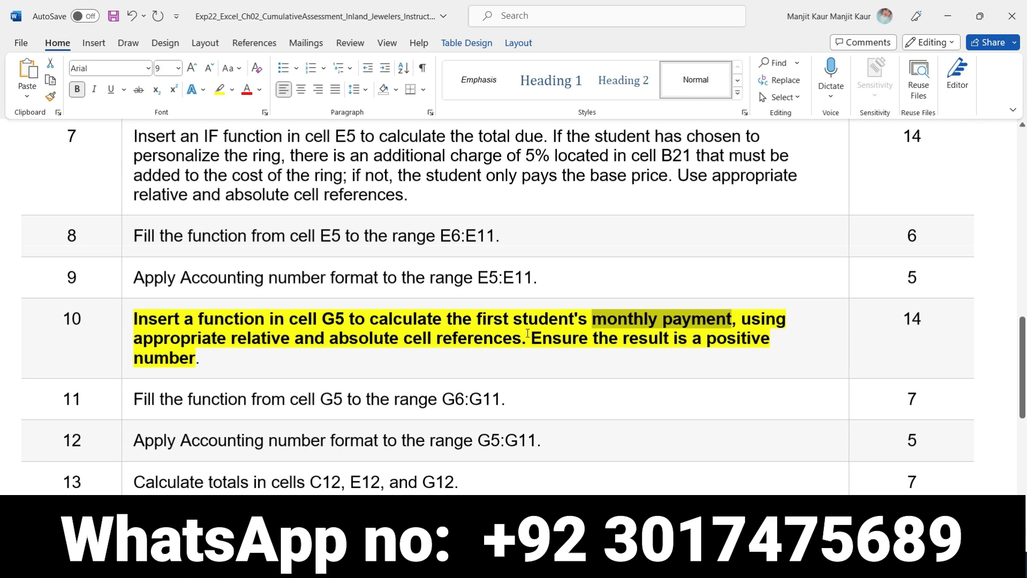
drag(527, 334, 585, 367)
click(584, 367)
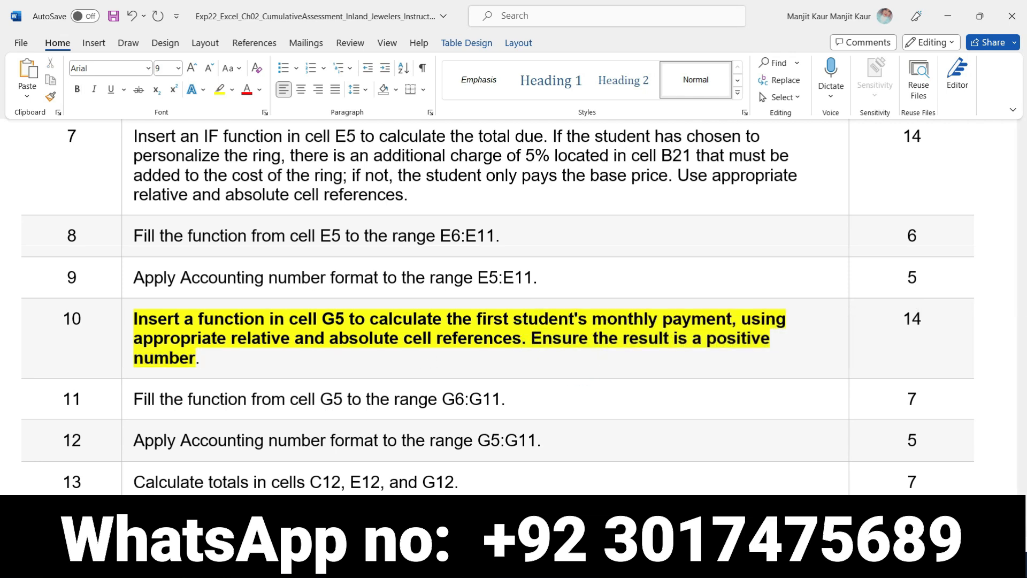
key(alt+Tab)
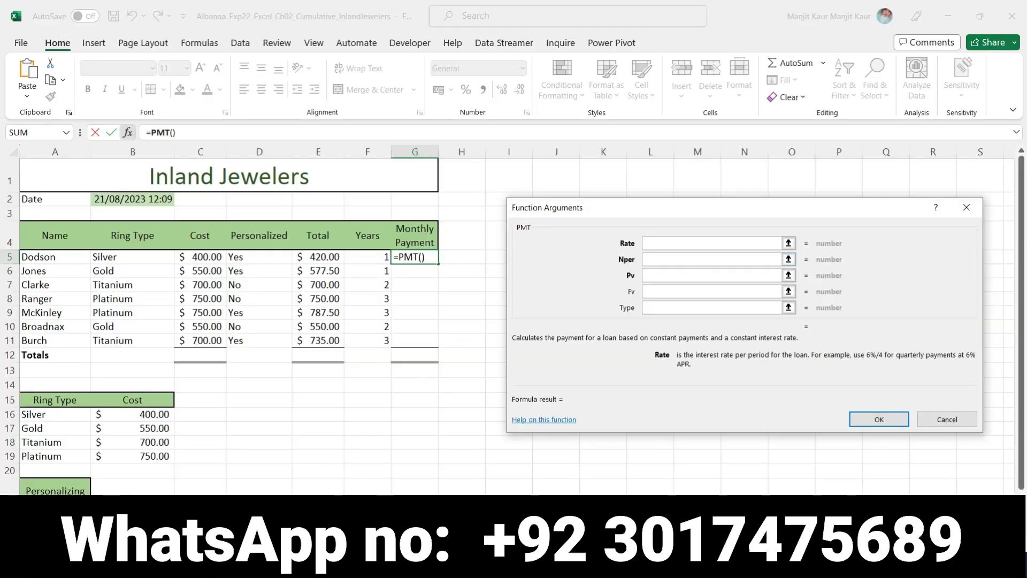
scroll(104, 471, down, 2)
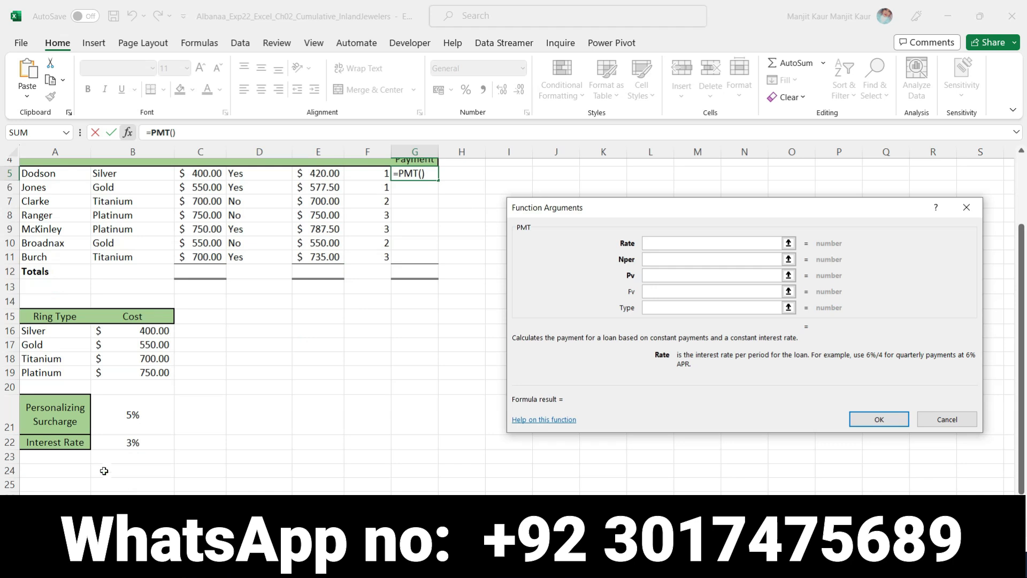
click(117, 447)
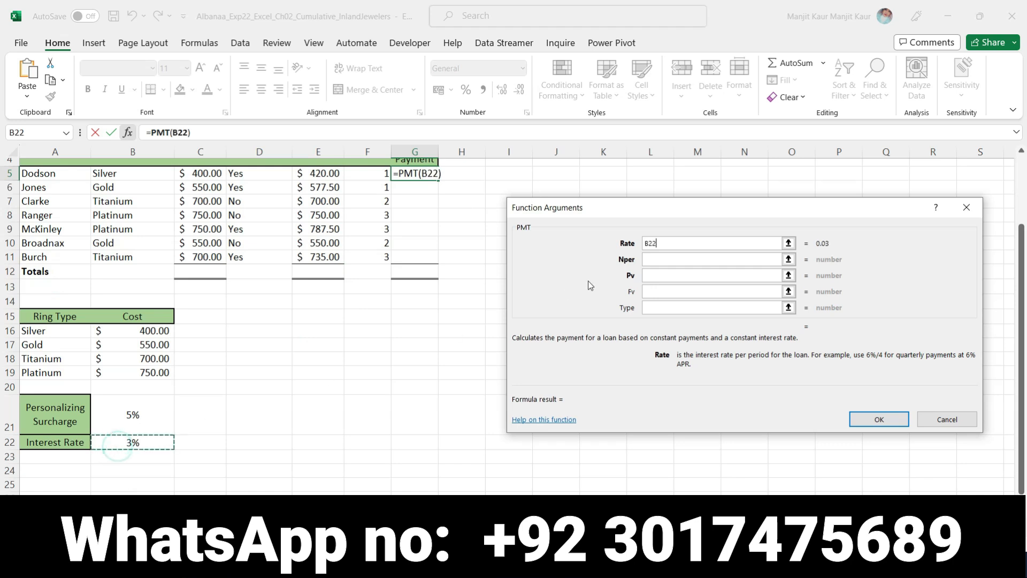
click(681, 247)
text(/12)
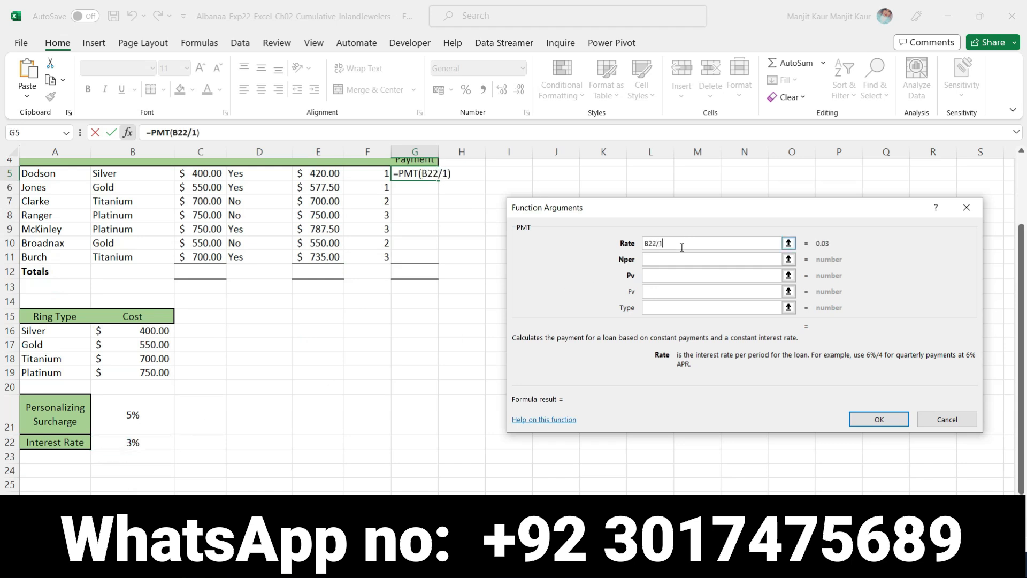
- Make the interest rate reference absolute so the PMT Rate argument reads $B$22/12
click(651, 244)
click(651, 245)
click(651, 248)
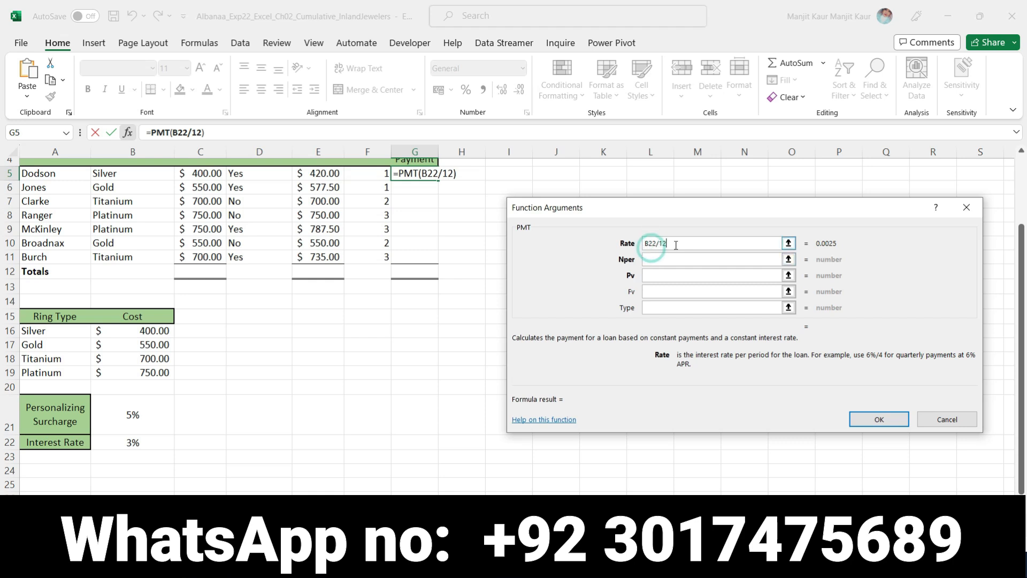
click(653, 243)
click(651, 243)
click(648, 242)
click(647, 243)
key(F4)
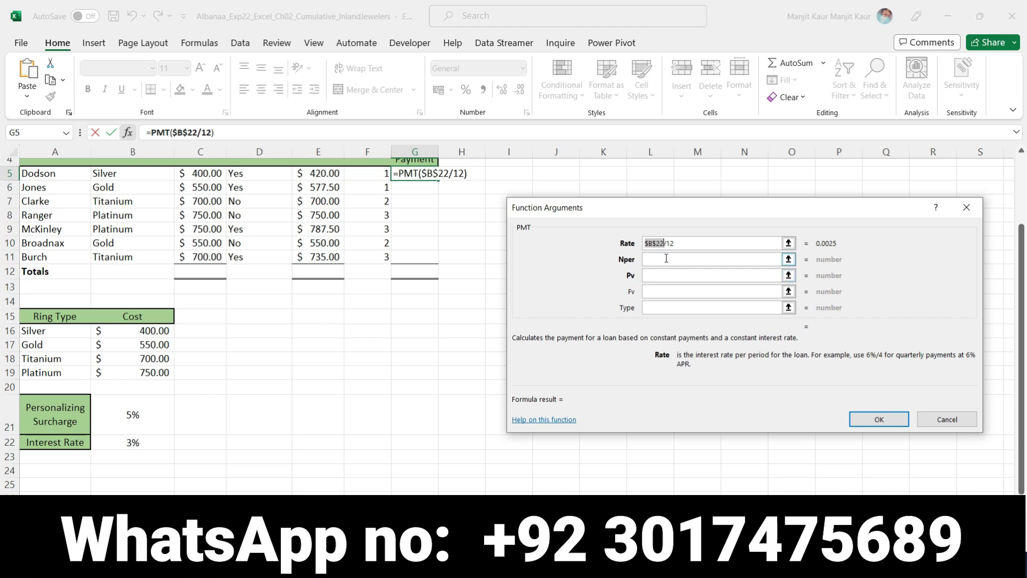
- Set the PMT function's Nper argument to $F$5*12
click(665, 259)
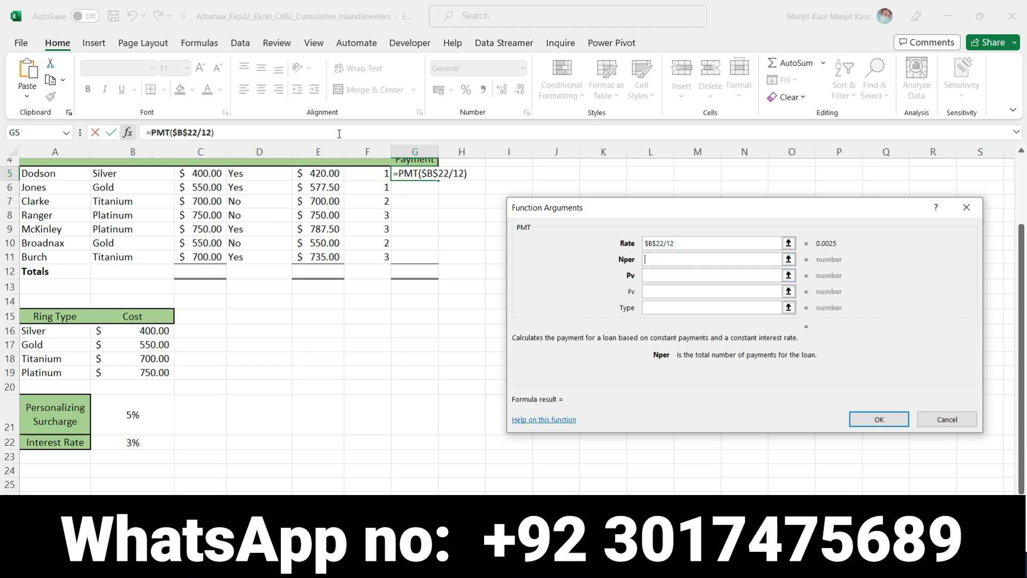
click(368, 172)
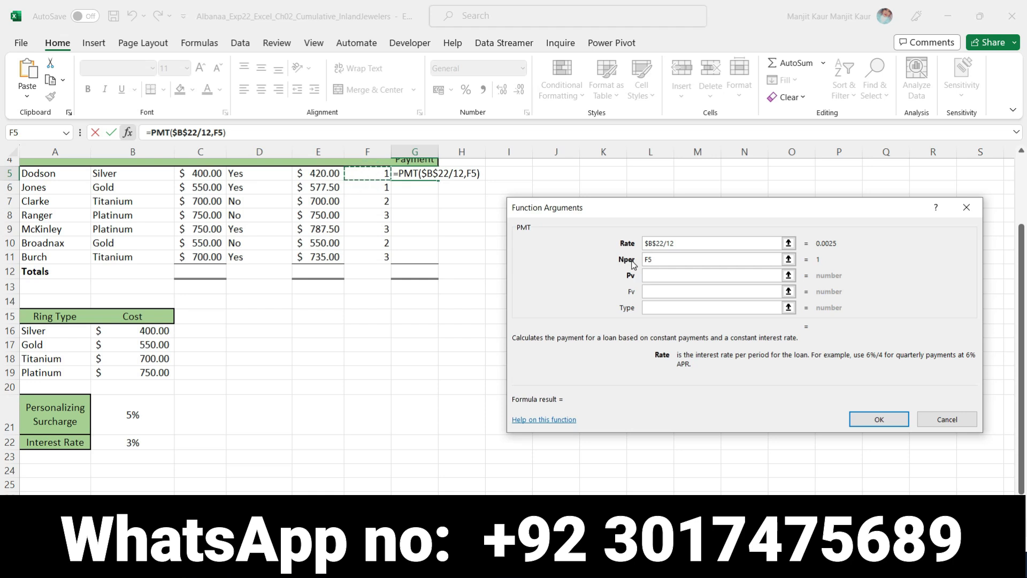
key(F4)
text(*12)
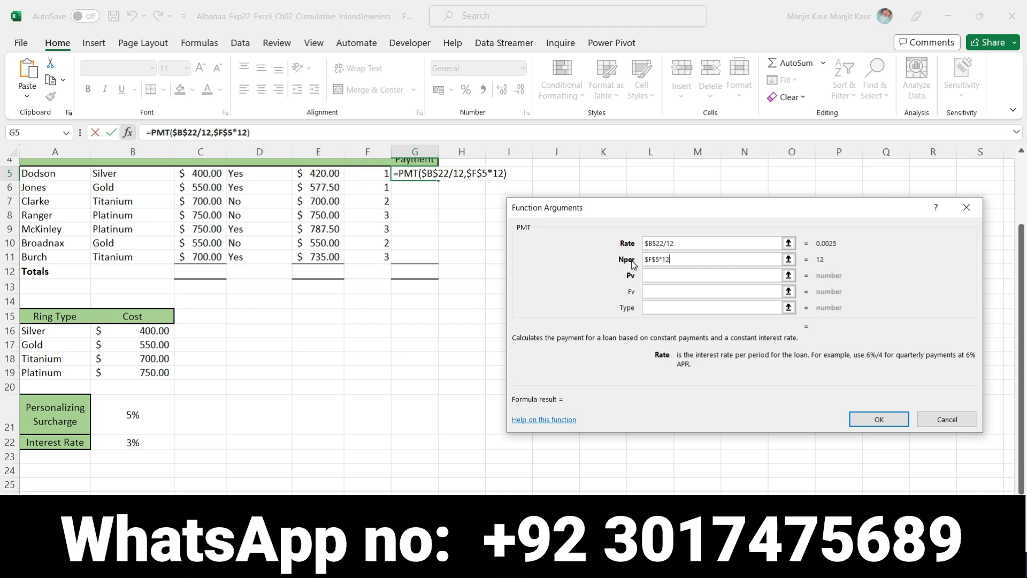
- Set the PMT function's Pv argument to E5 and switch back to the Word instructions
click(648, 277)
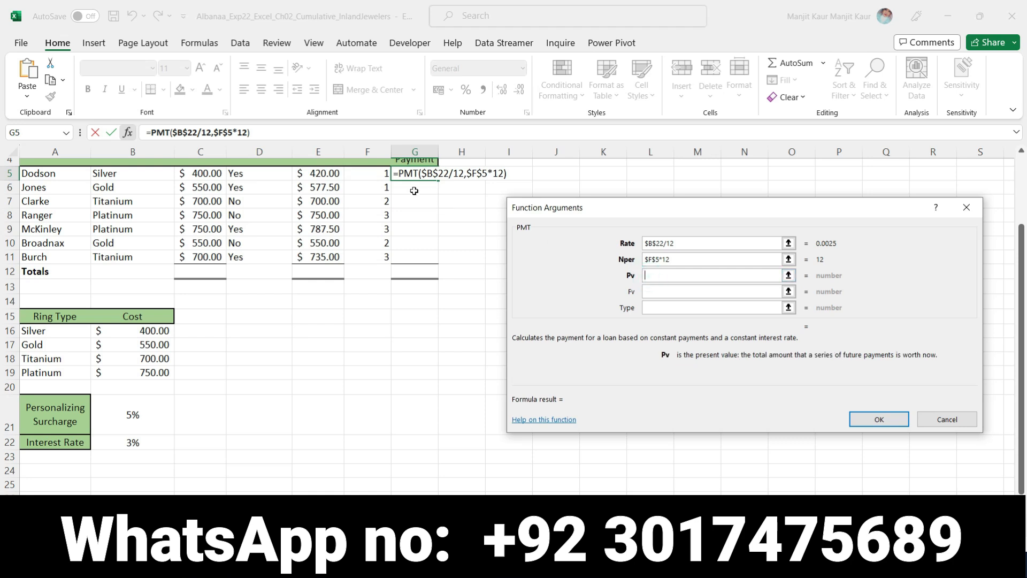
click(326, 174)
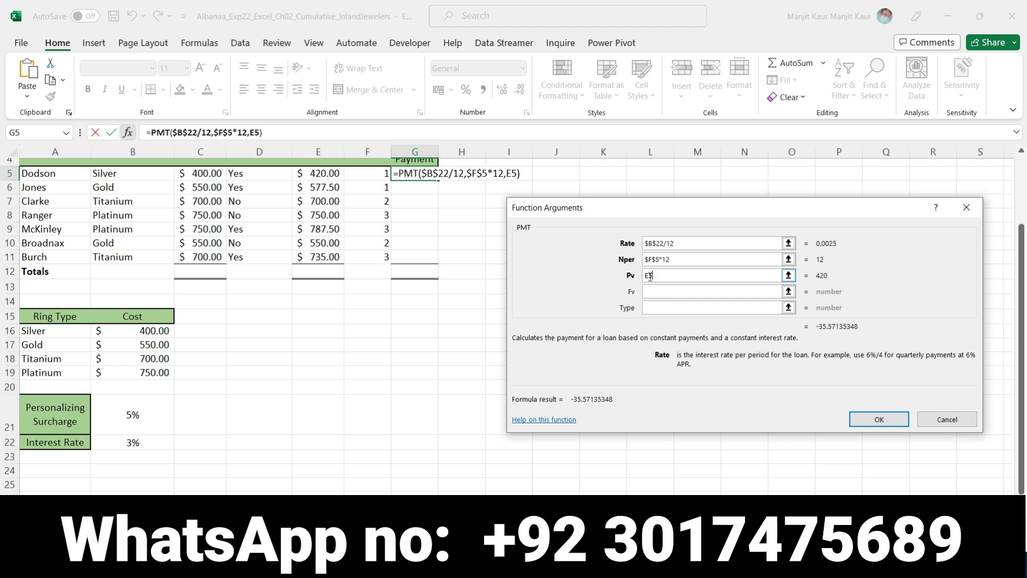
click(647, 277)
click(652, 307)
click(407, 565)
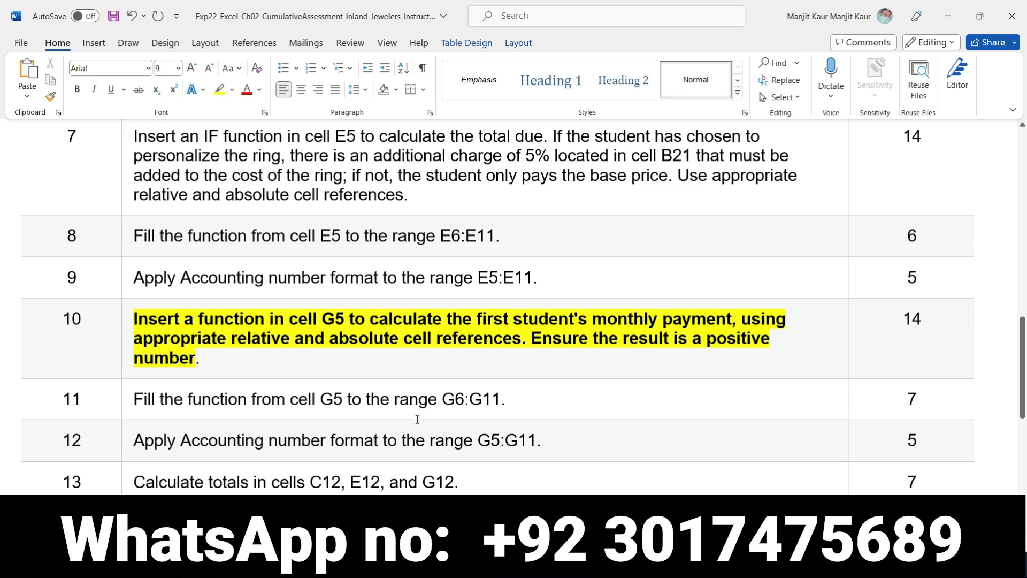
- Switch back to Excel and set the PMT function's Type argument to false
key(alt+Tab)
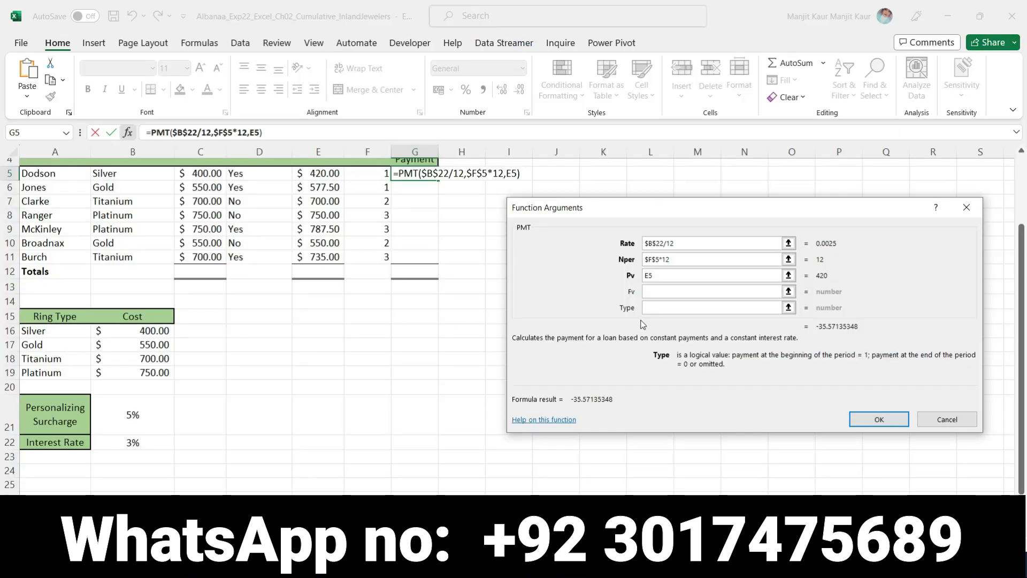
text(false)
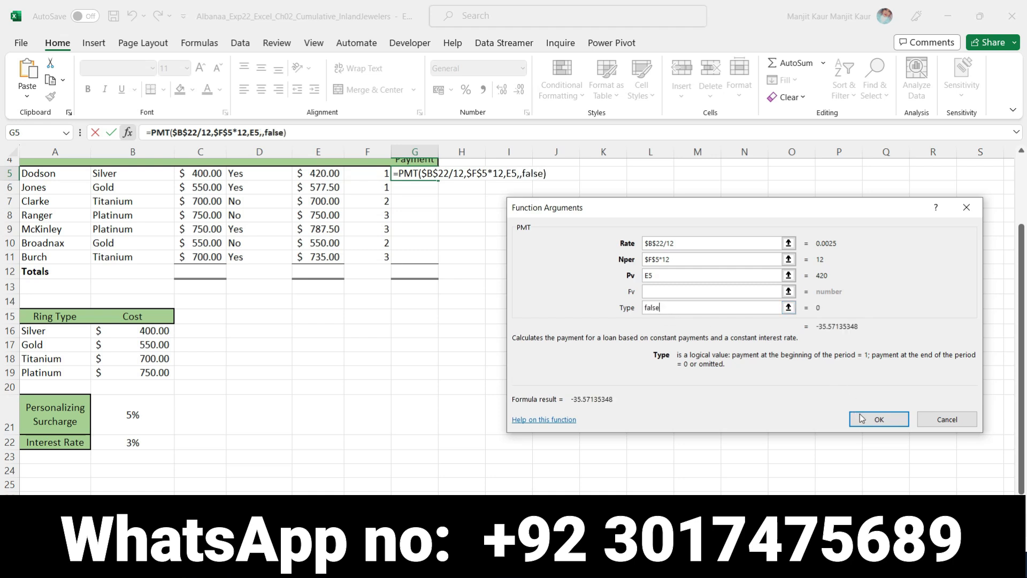
- Recheck step 10's positive-number requirement in Word, then put a minus sign before PMT in G5's Excel formula and enter it
click(150, 137)
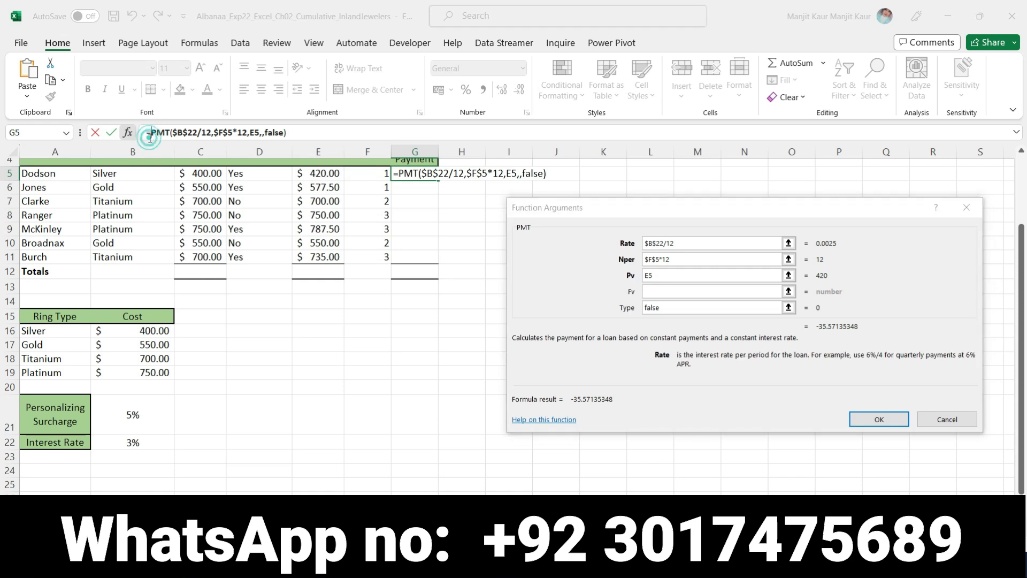
key(alt+Tab)
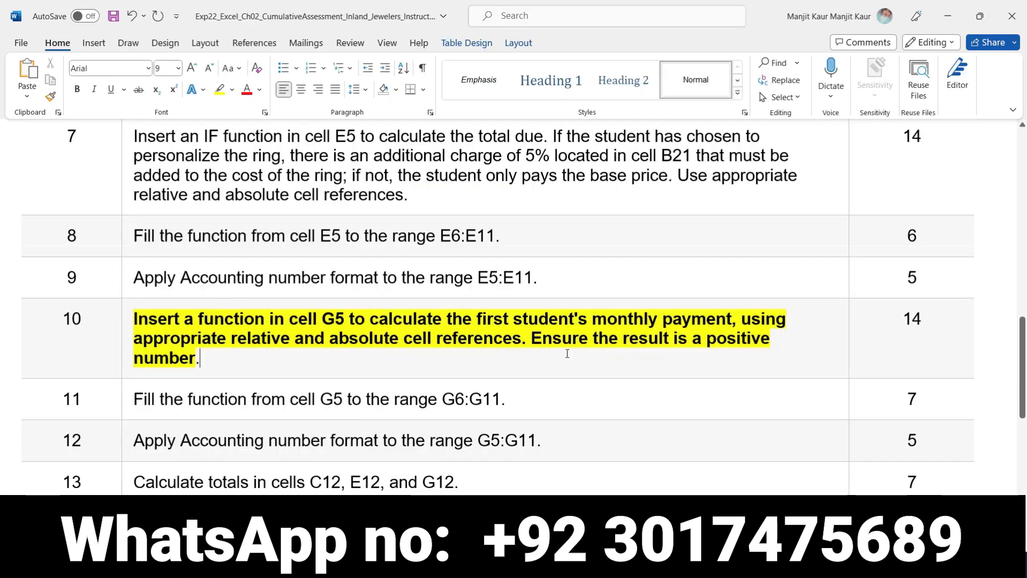
drag(706, 341, 200, 358)
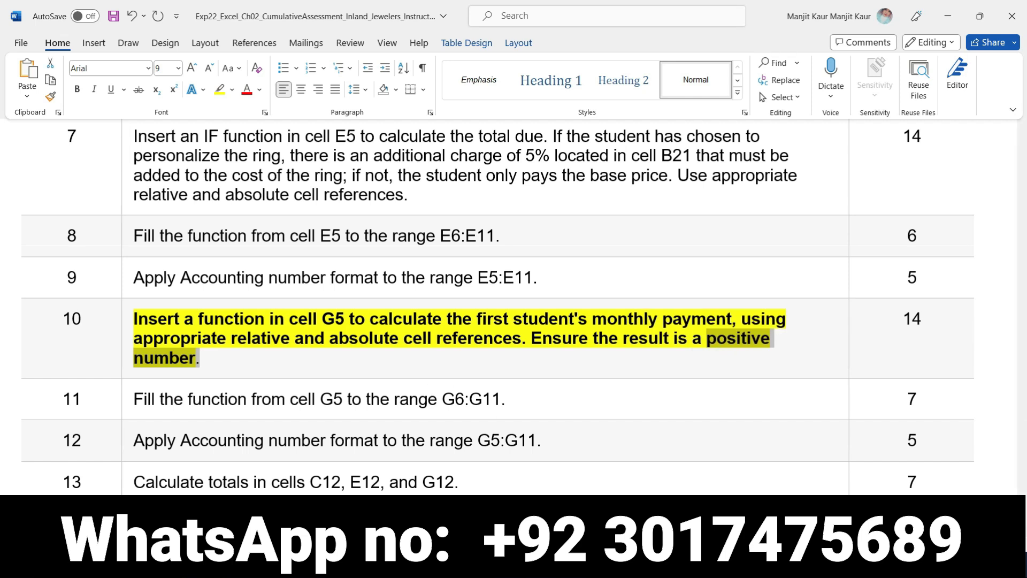
key(alt+Tab)
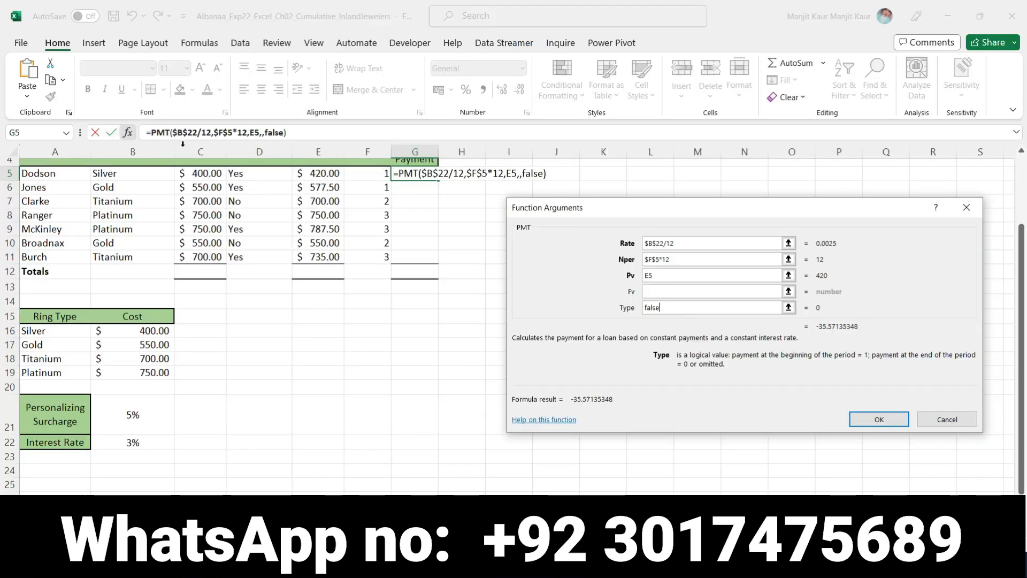
click(153, 135)
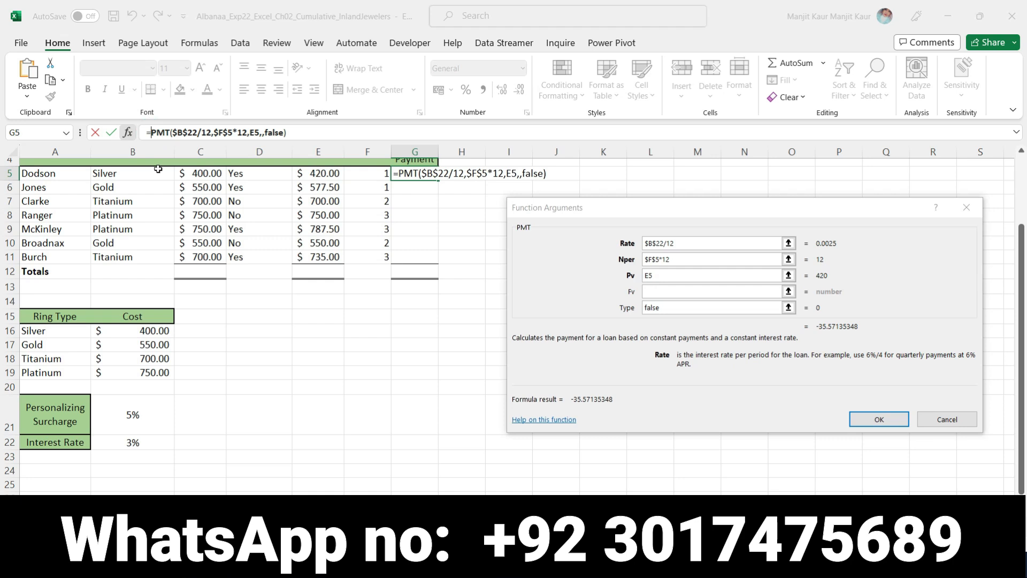
text(-)
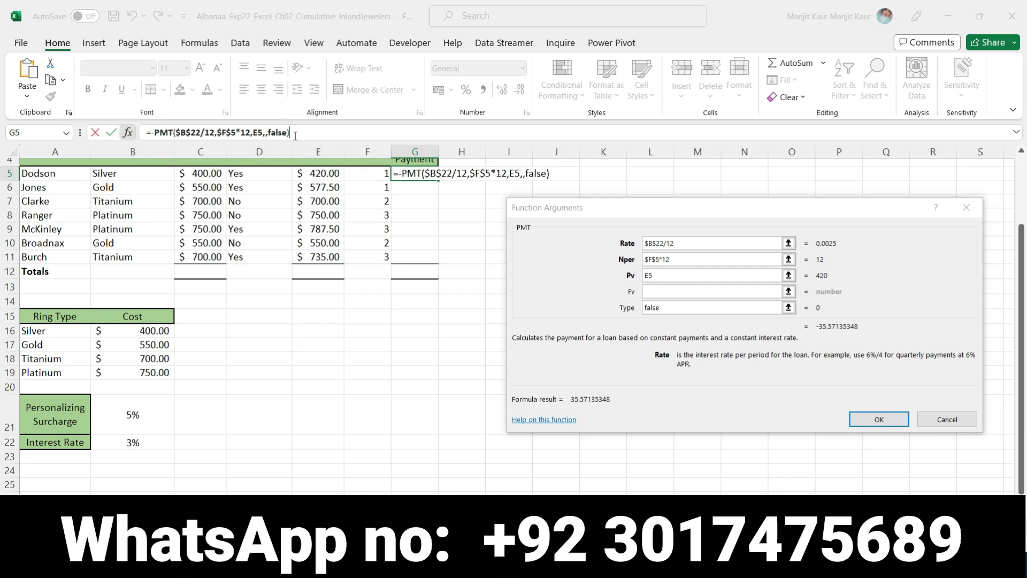
key(Return)
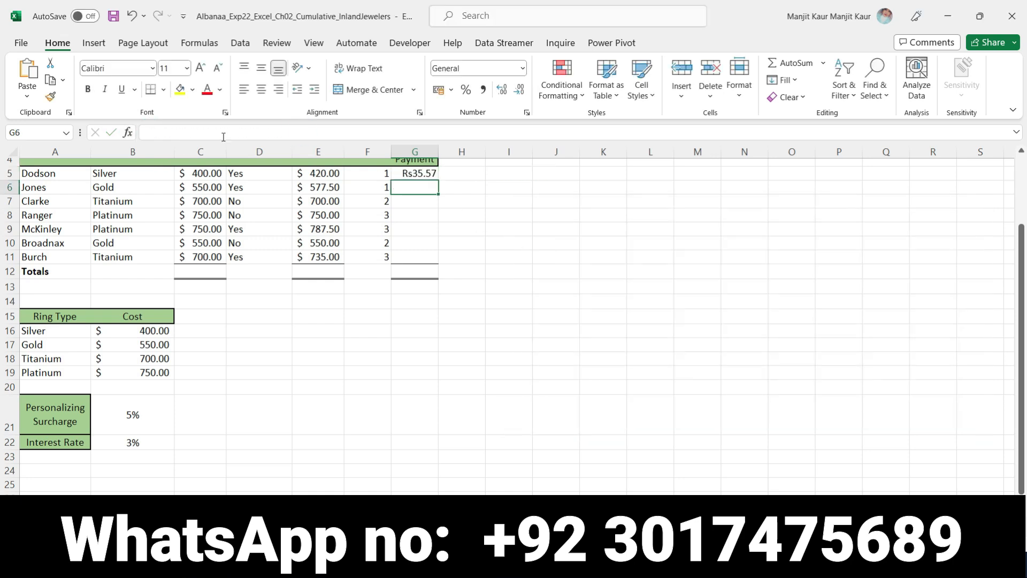
- Apply the Accounting number format with the $ English (United States) symbol to cell G5
click(413, 172)
click(523, 67)
click(492, 184)
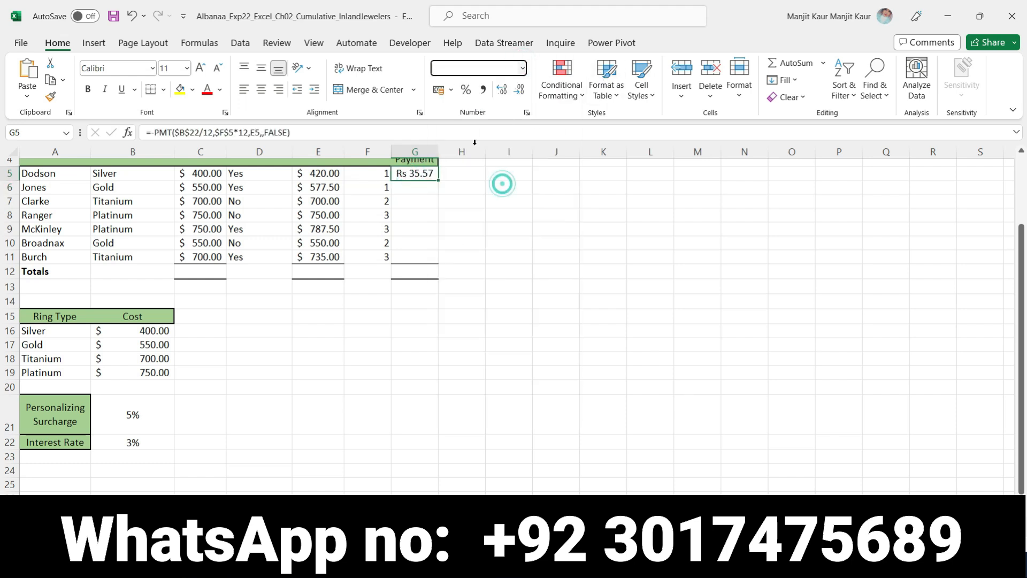
click(451, 90)
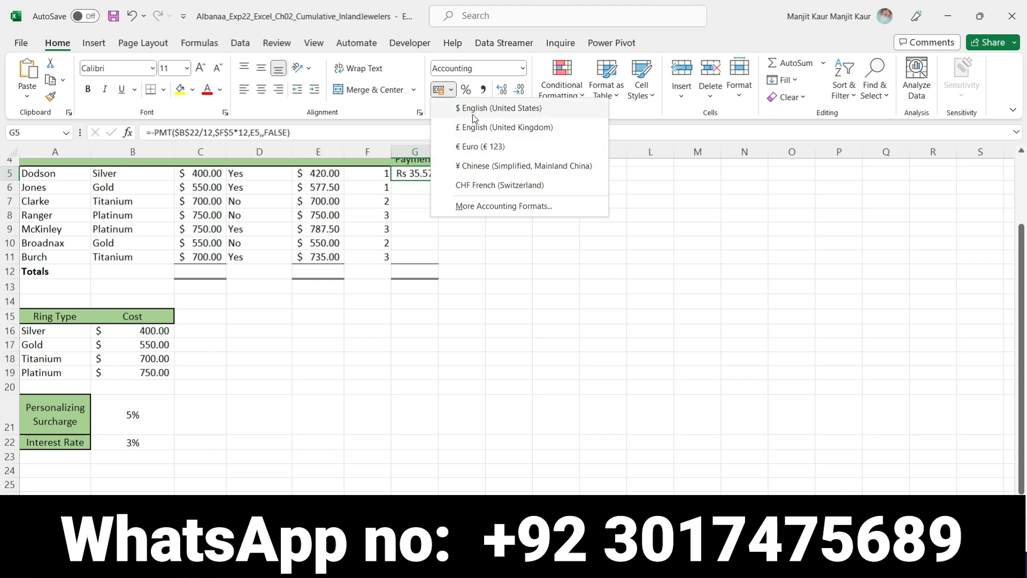
click(471, 109)
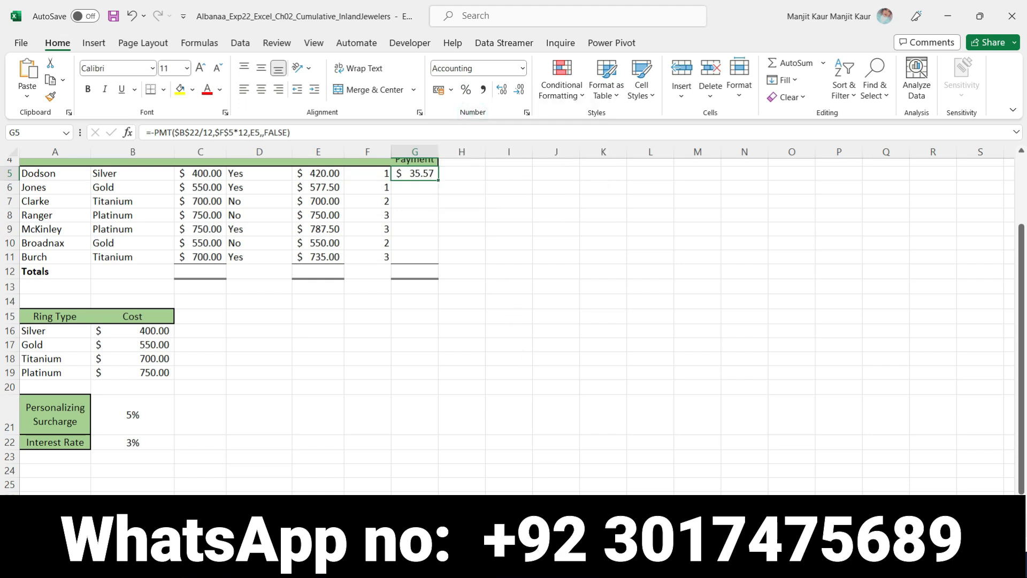
- Switch to Word, make instruction 11 bold with yellow highlighting, and clear the bold and highlighting from instruction 10
key(alt+Tab)
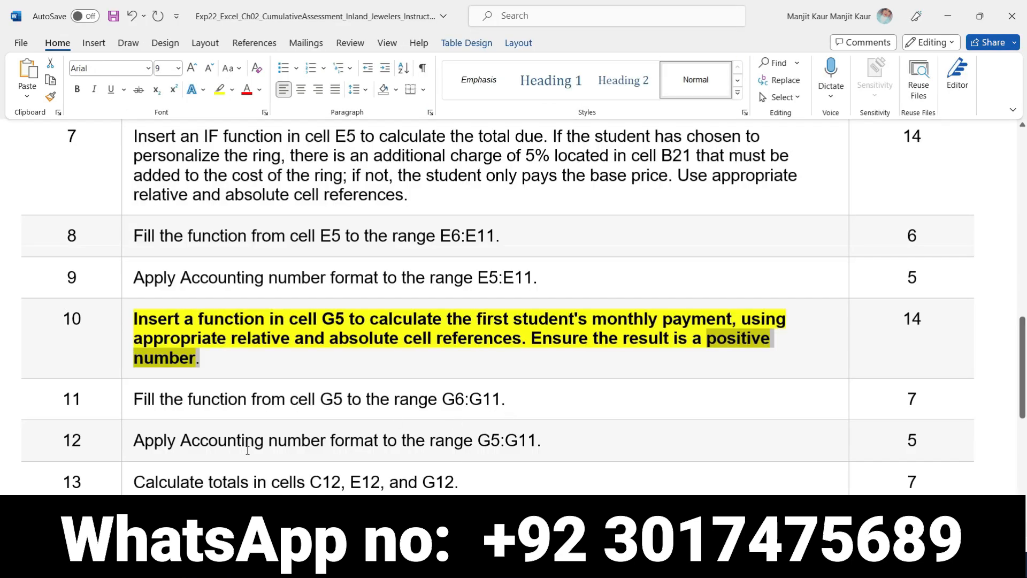
scroll(263, 431, down, 3)
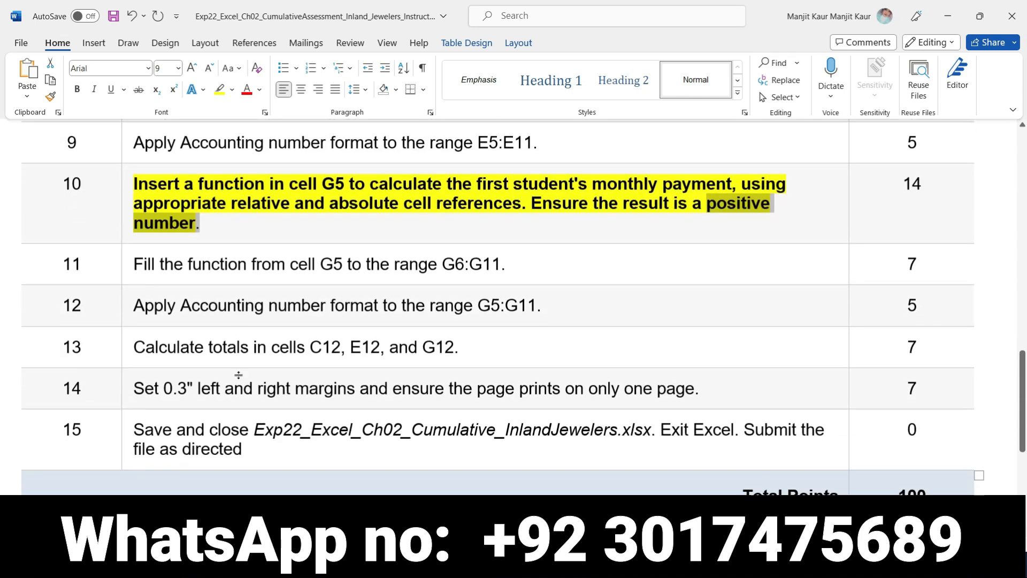
click(129, 263)
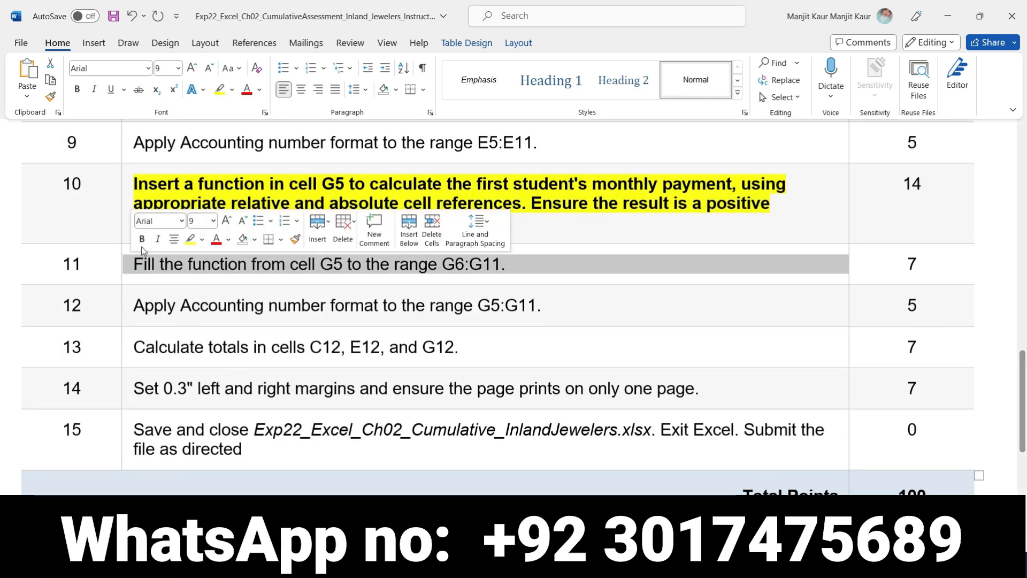
click(142, 239)
click(191, 239)
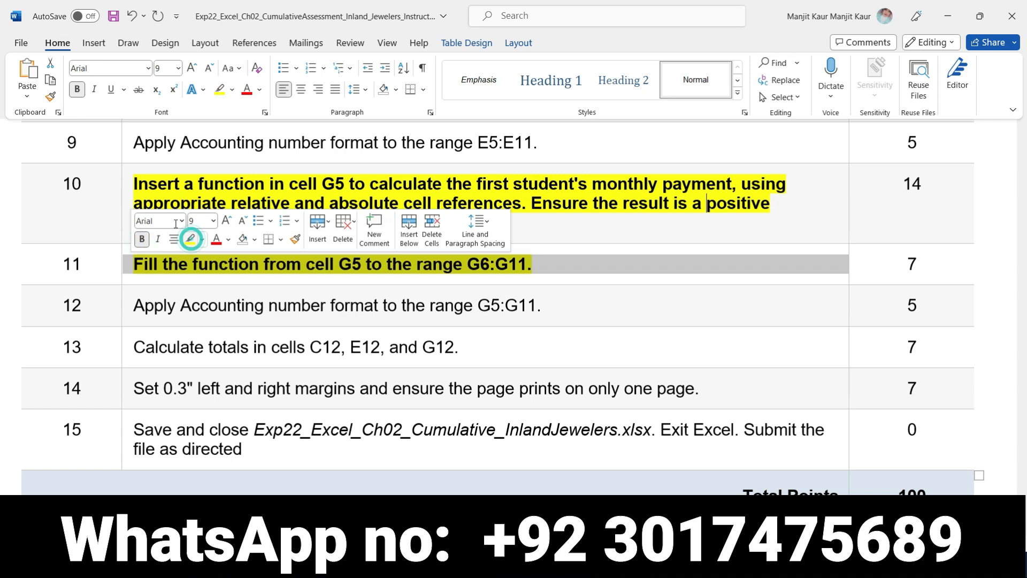
click(129, 185)
click(143, 159)
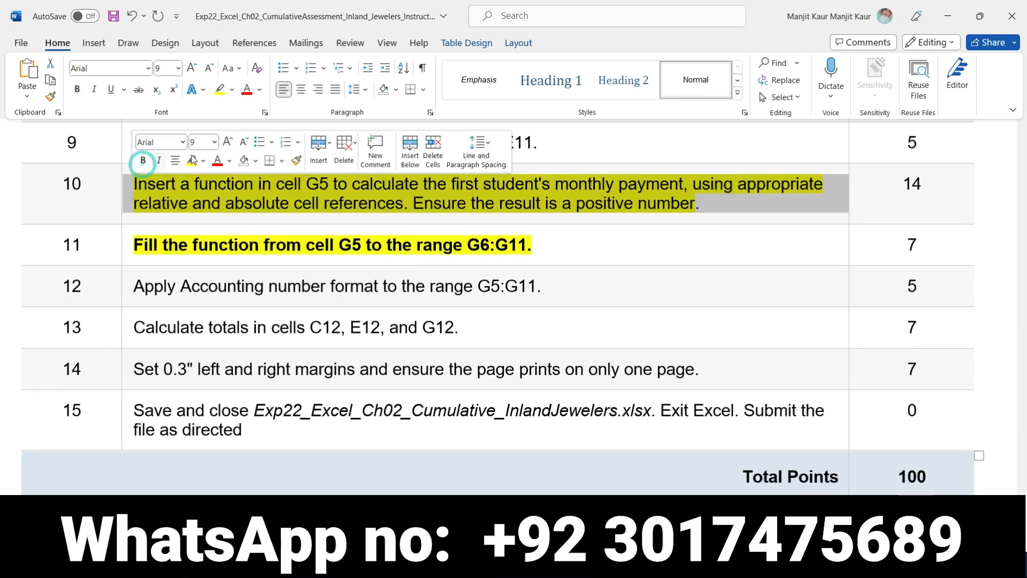
click(193, 160)
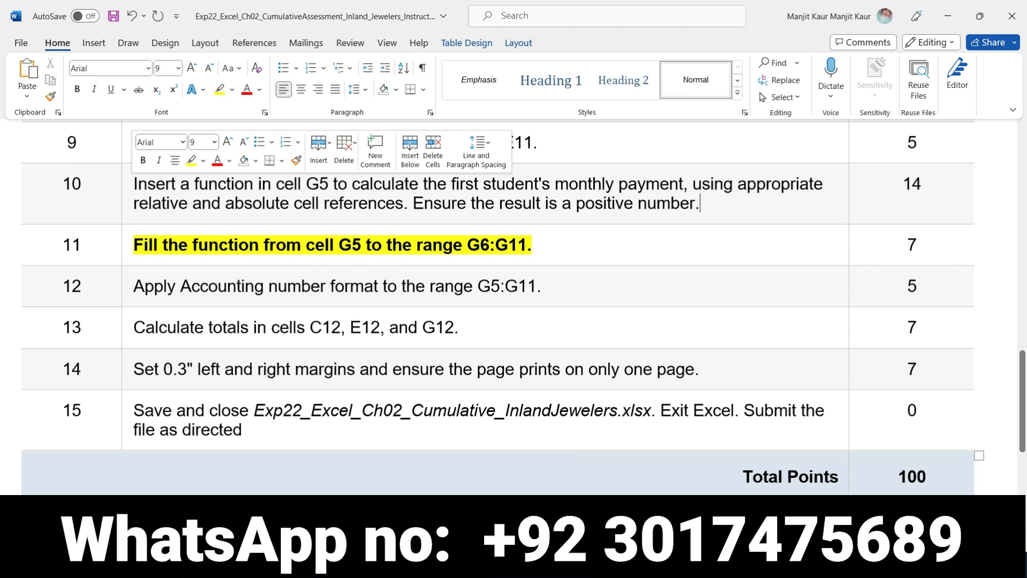
- Return to Excel and fill the monthly payment function from G5 down to the range G6:G11
key(alt+Tab)
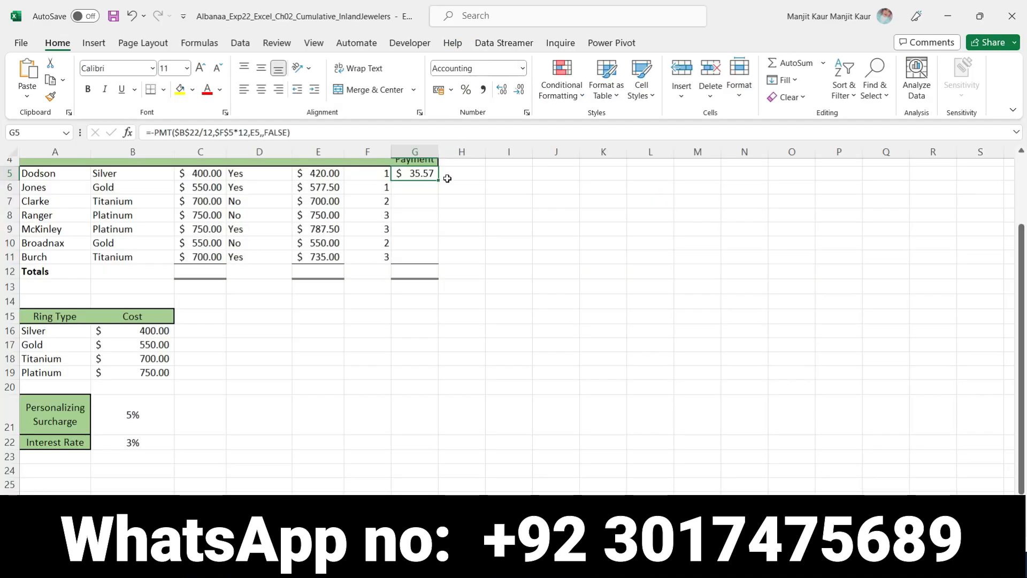
drag(441, 180, 441, 263)
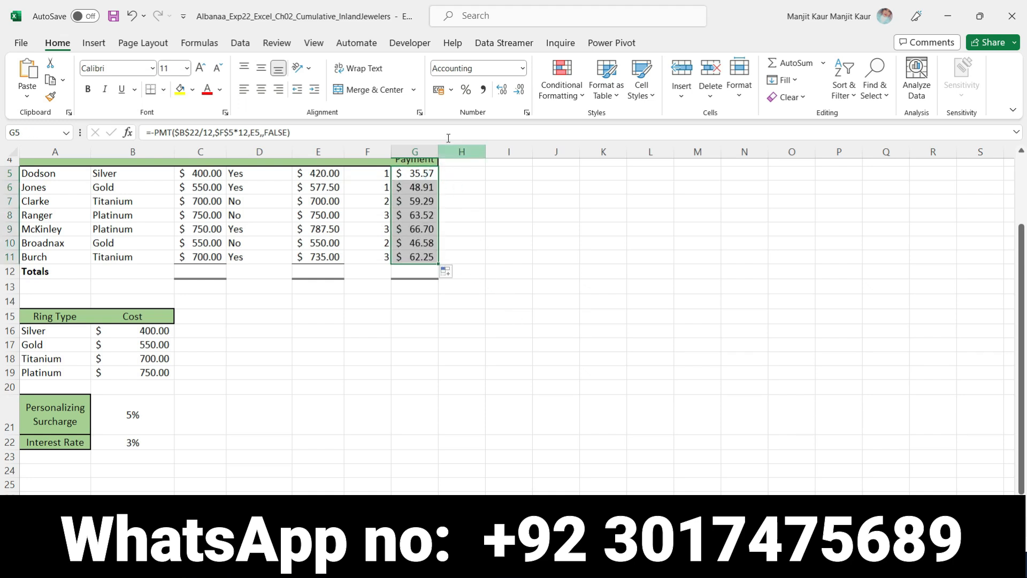
scroll(528, 335, up, 2)
click(528, 336)
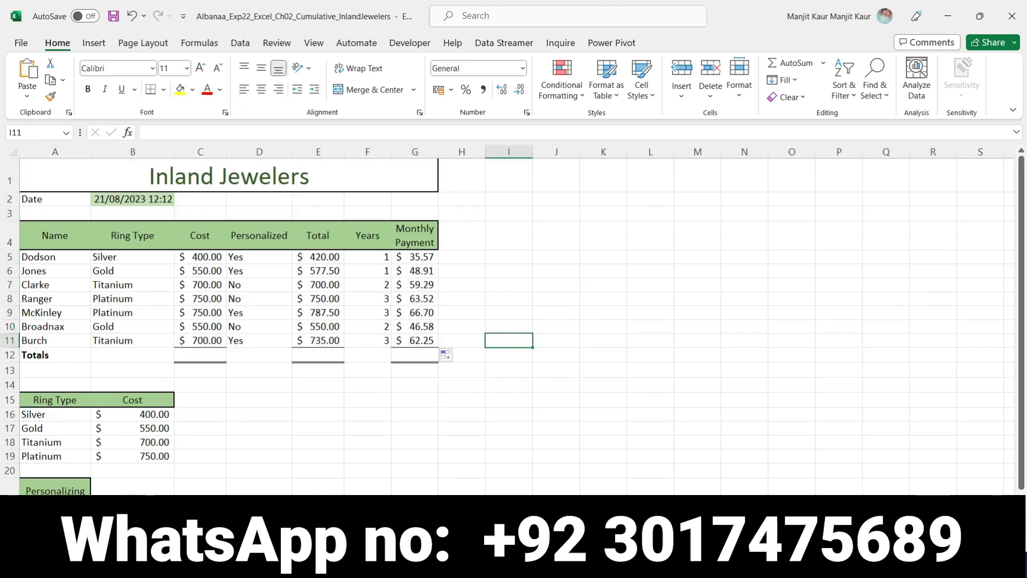
- Switch to Word and remove the bold and yellow highlighting from instruction 11
click(544, 564)
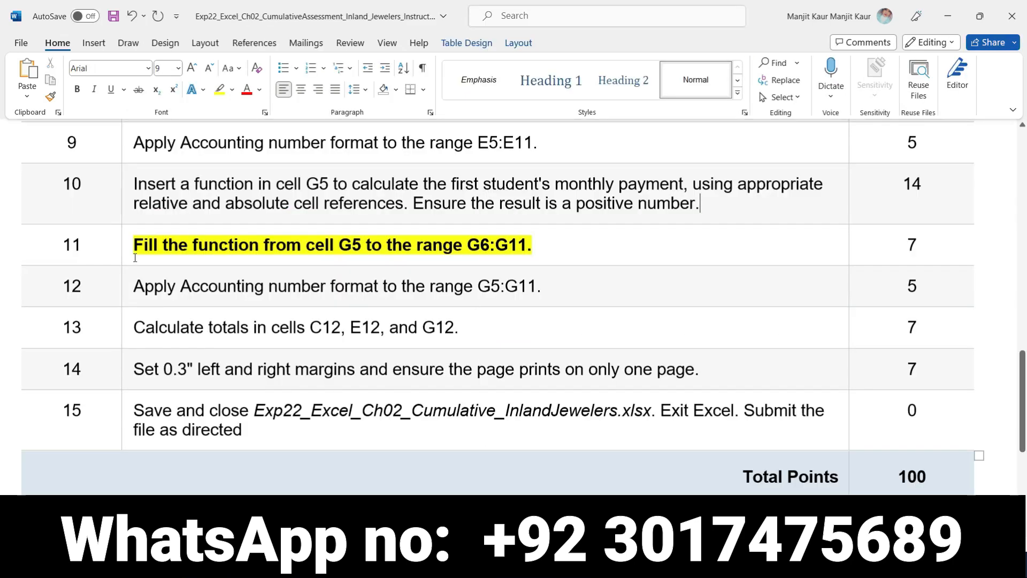
click(129, 246)
click(142, 223)
click(191, 223)
- Review the remaining Word instructions and project description, and look over the Inland Jewelers worksheet in Excel
scroll(140, 274, down, 3)
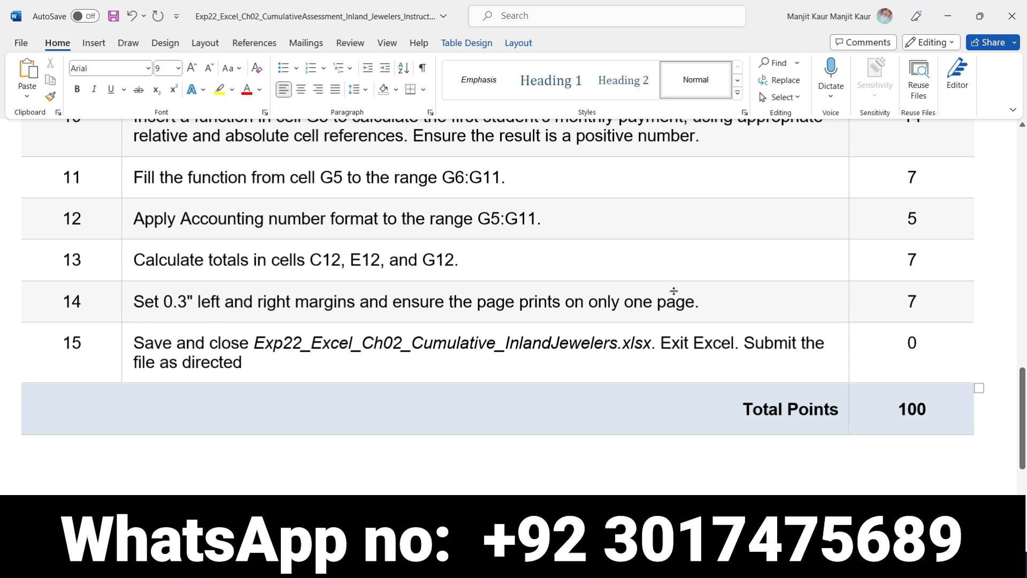
scroll(610, 376, up, 15)
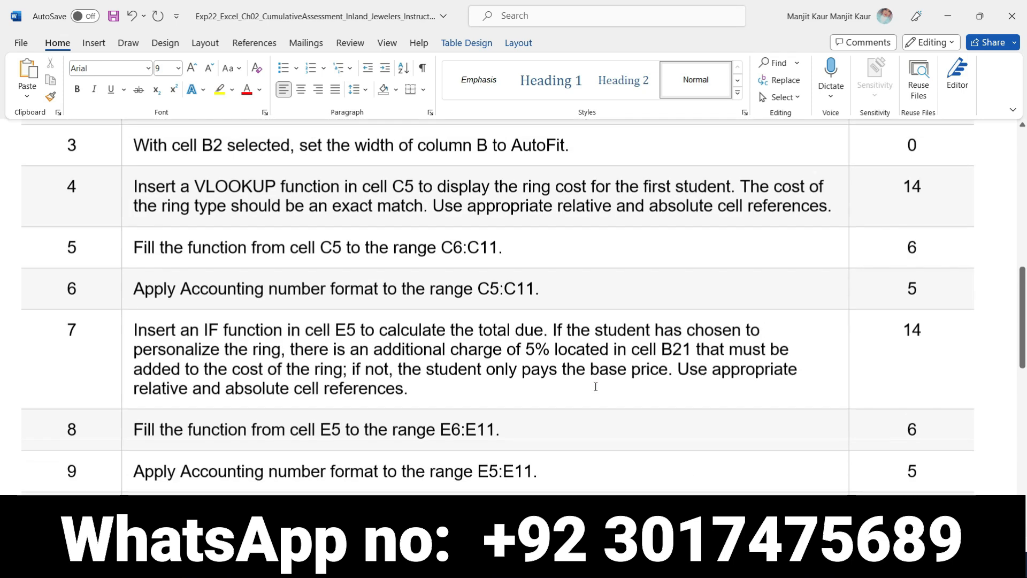
scroll(595, 387, up, 1)
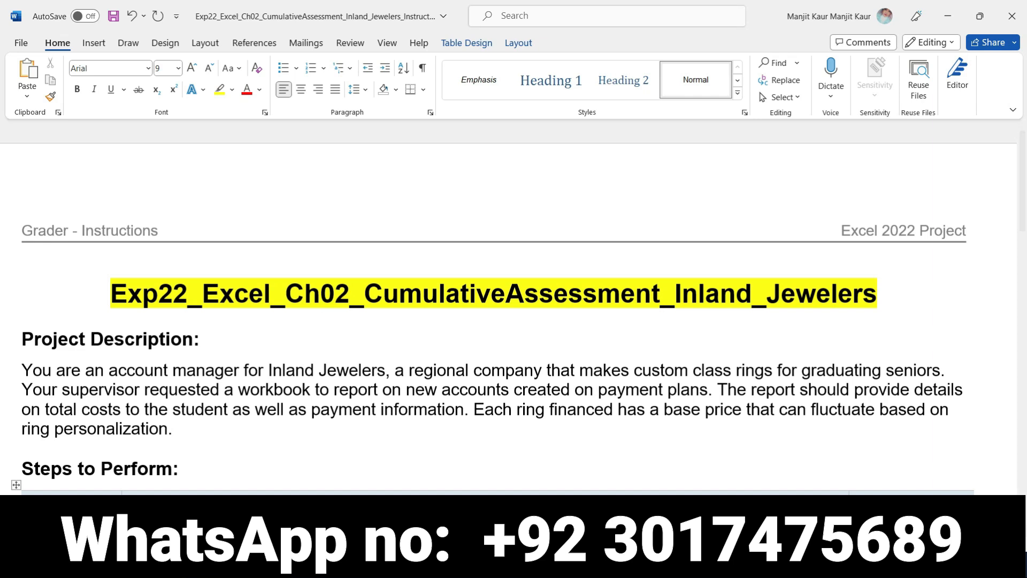
click(507, 565)
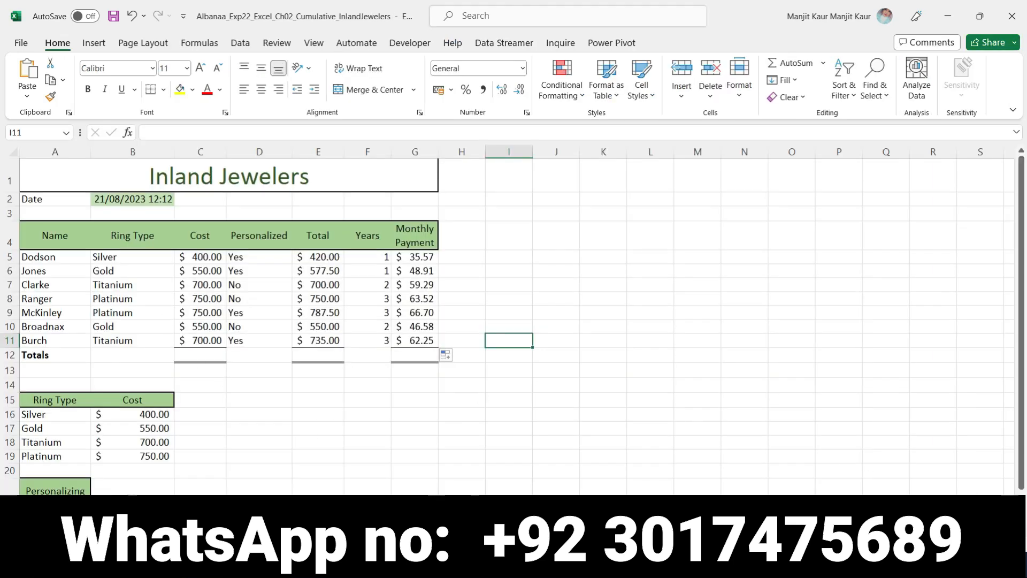
scroll(508, 340, up, 1)
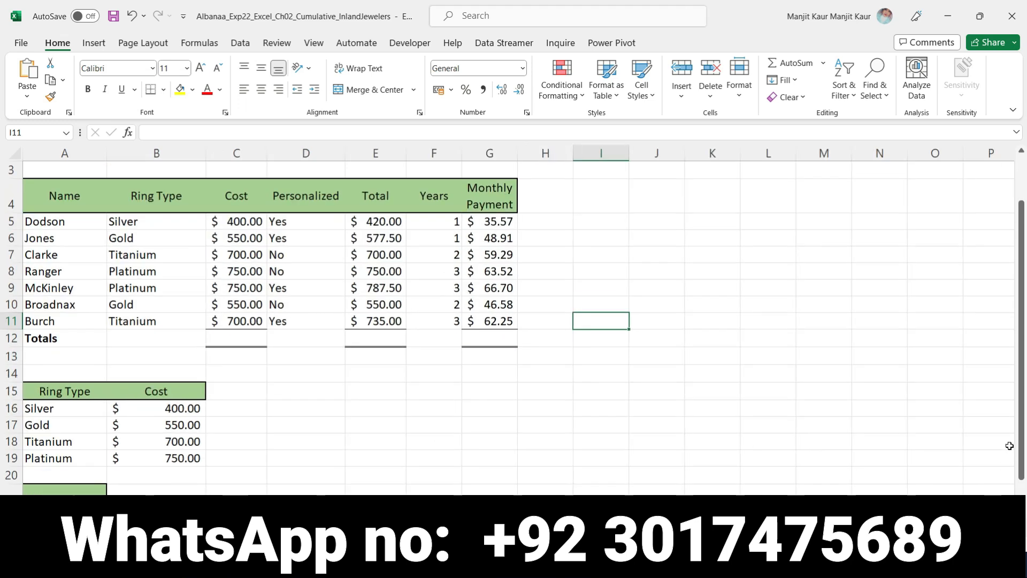
scroll(963, 448, up, 1)
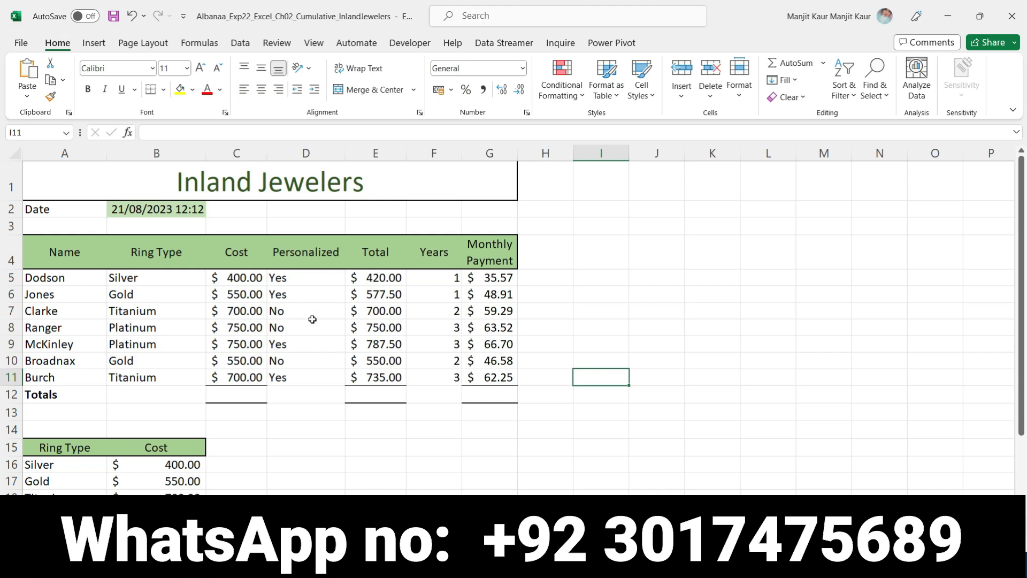
scroll(312, 320, down, 3)
scroll(317, 355, up, 3)
click(454, 564)
scroll(631, 425, down, 4)
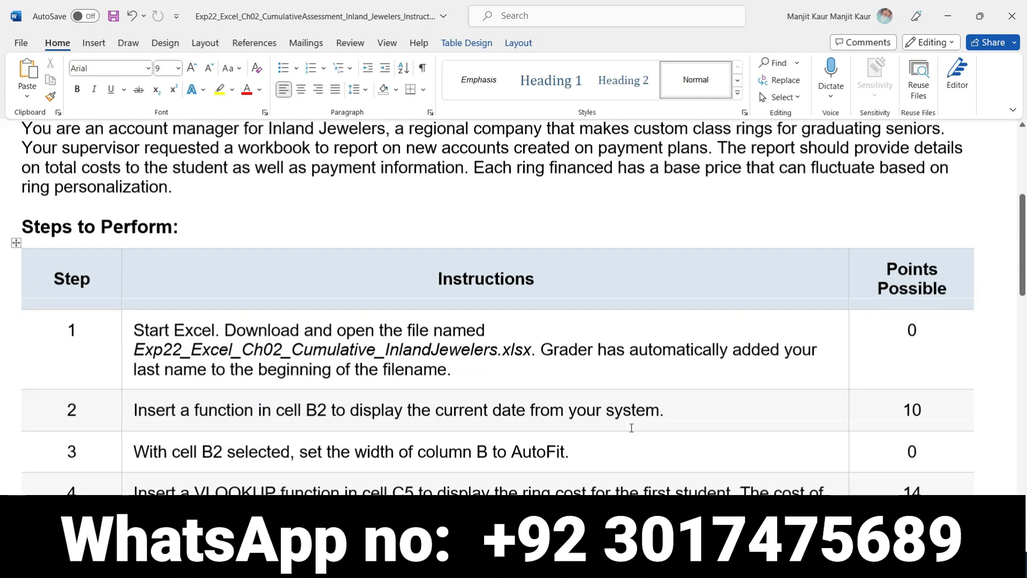
scroll(626, 443, up, 4)
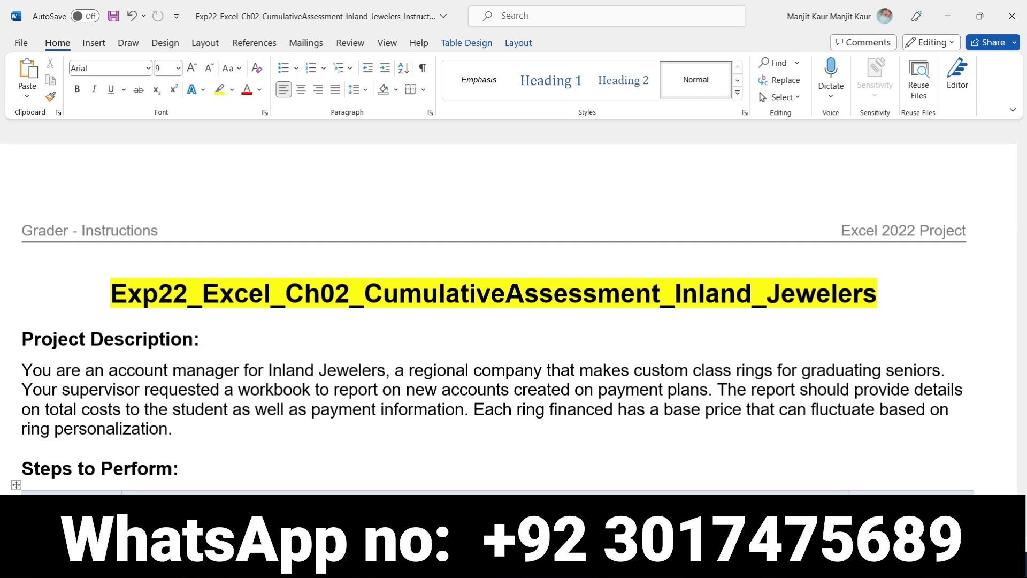
- Open the solution workbook from the assignment's Solution folder, examine its worksheet, and switch back to the working Inland Jewelers workbook
click(305, 564)
double_click(145, 89)
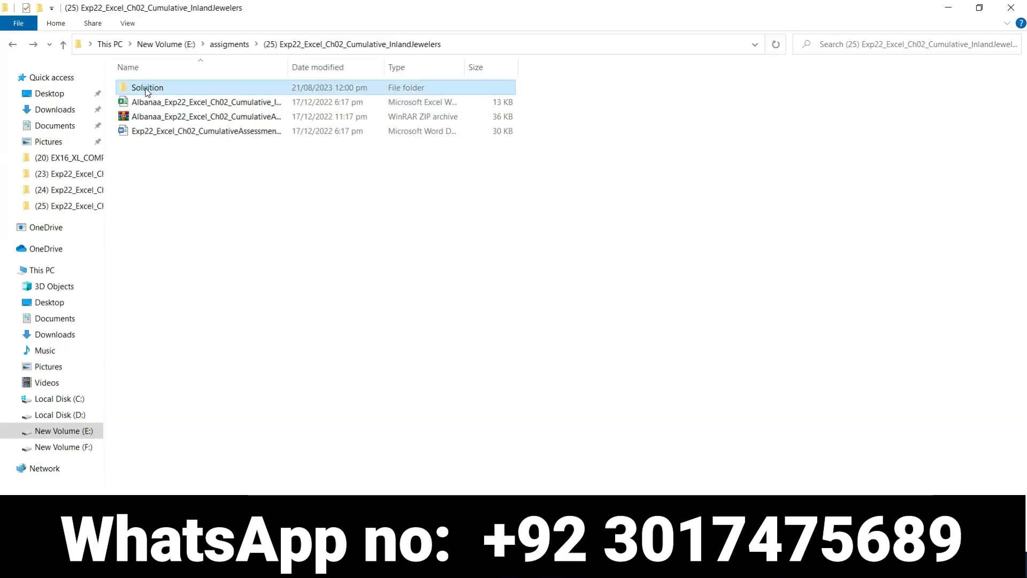
double_click(236, 89)
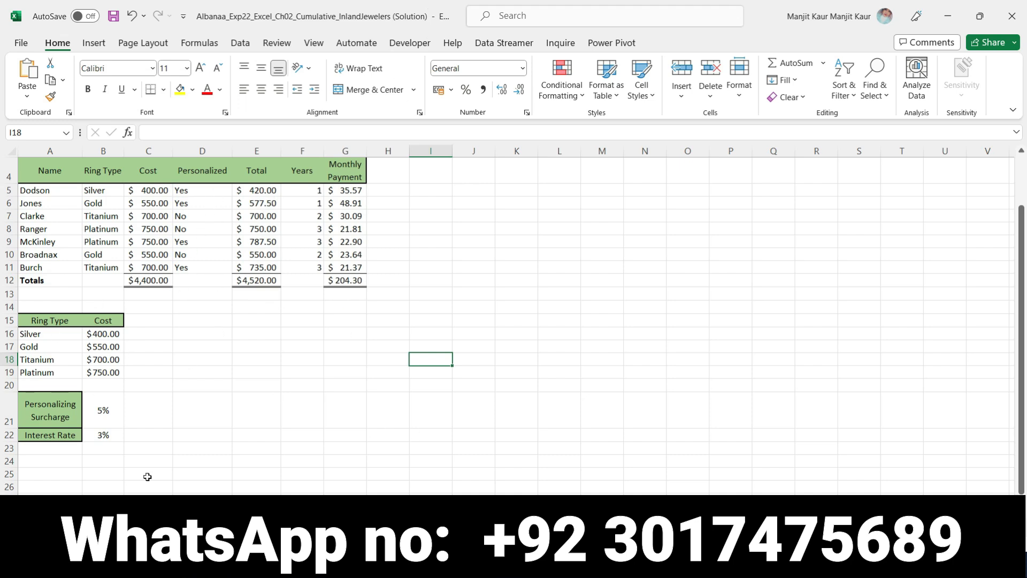
scroll(466, 346, down, 2)
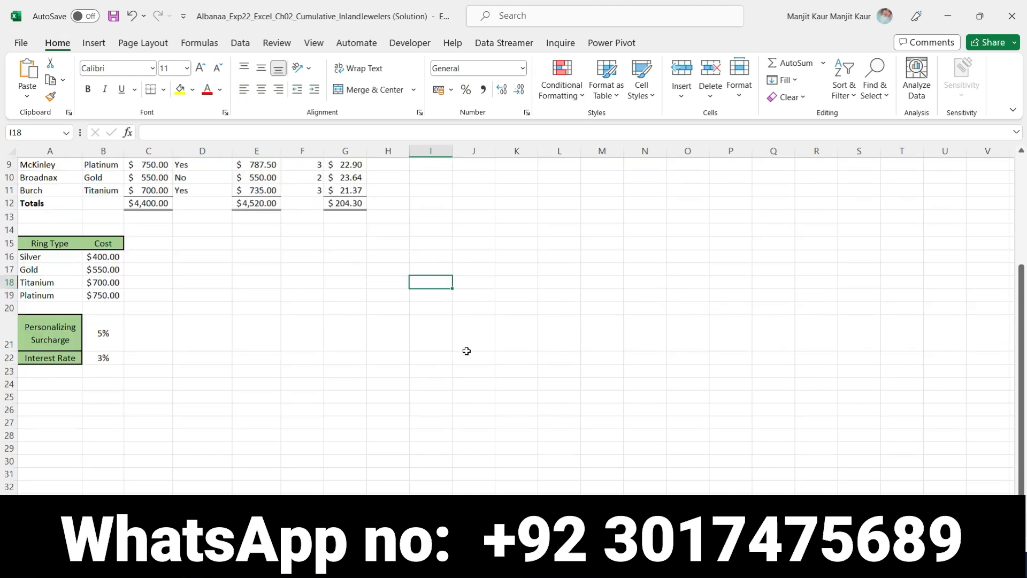
scroll(466, 350, up, 3)
click(508, 565)
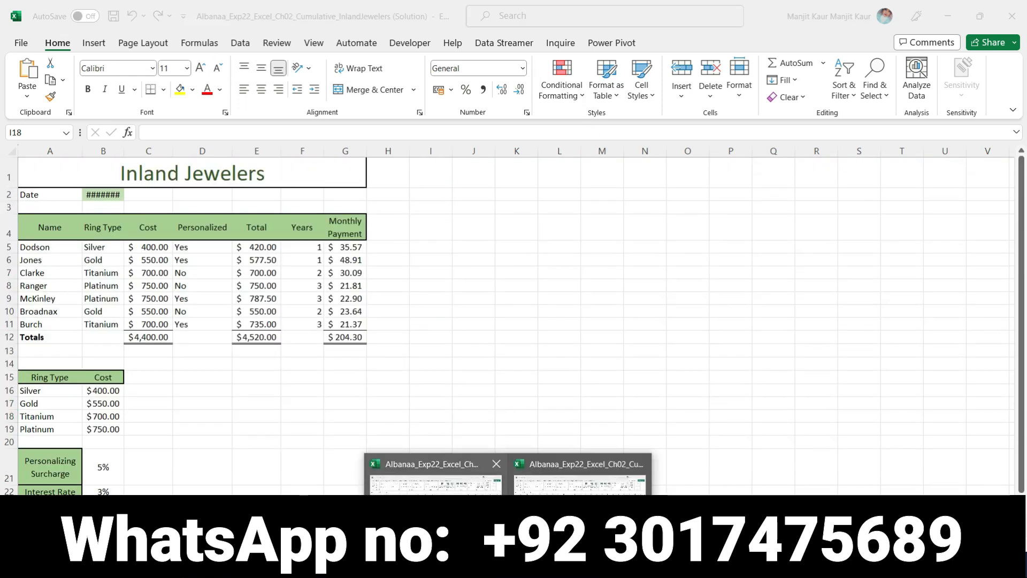
click(433, 463)
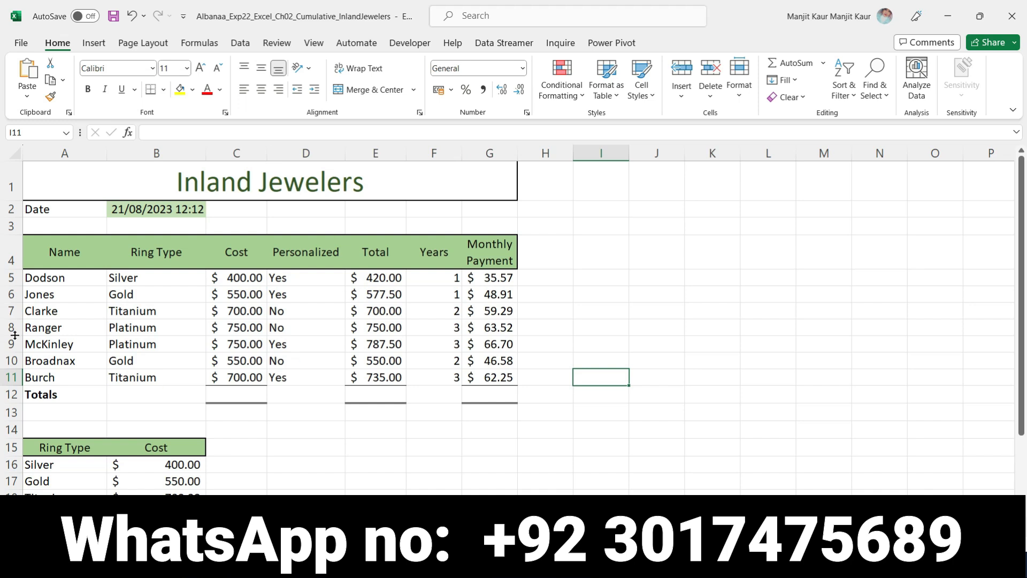
- Switch to the Word instructions and make instruction 13, about calculating totals in C12, E12, and G12, bold with yellow highlighting
click(543, 565)
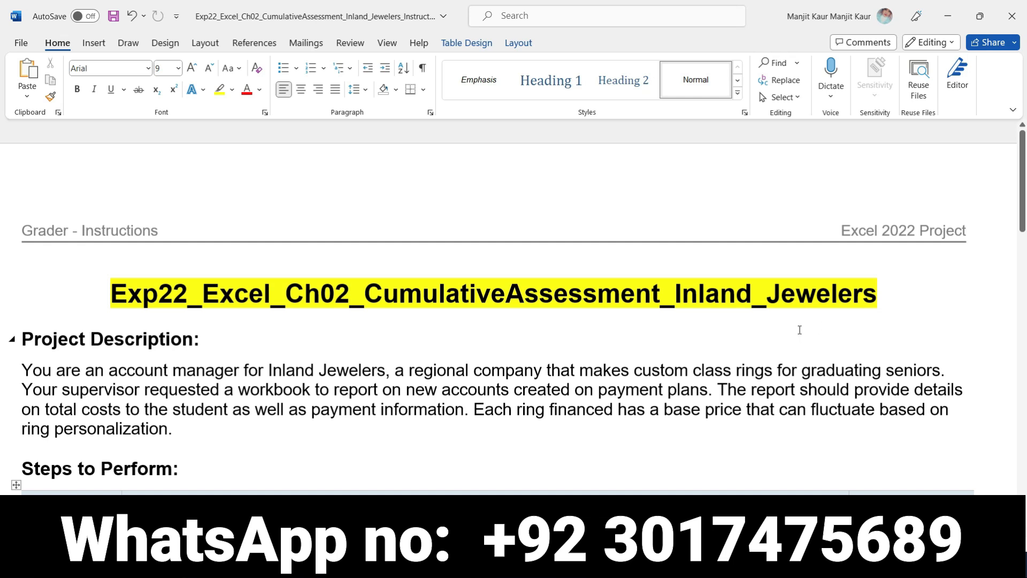
scroll(800, 330, down, 12)
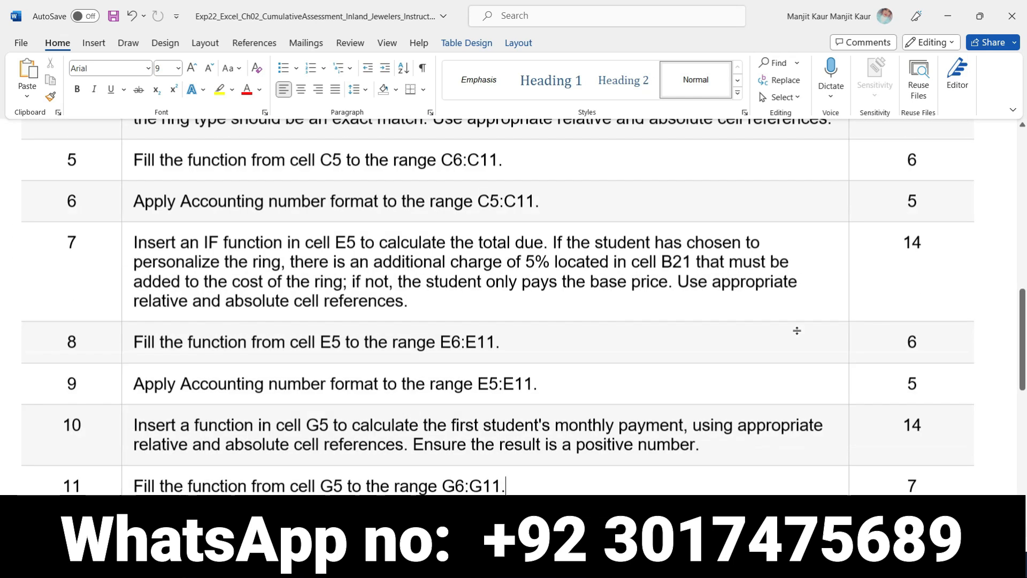
scroll(797, 331, down, 5)
scroll(788, 330, down, 2)
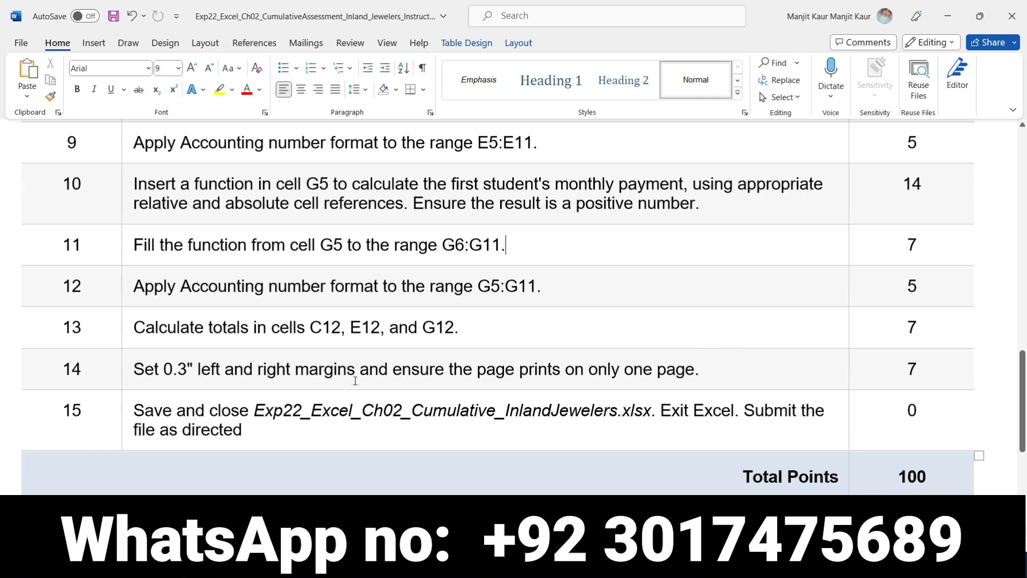
click(130, 328)
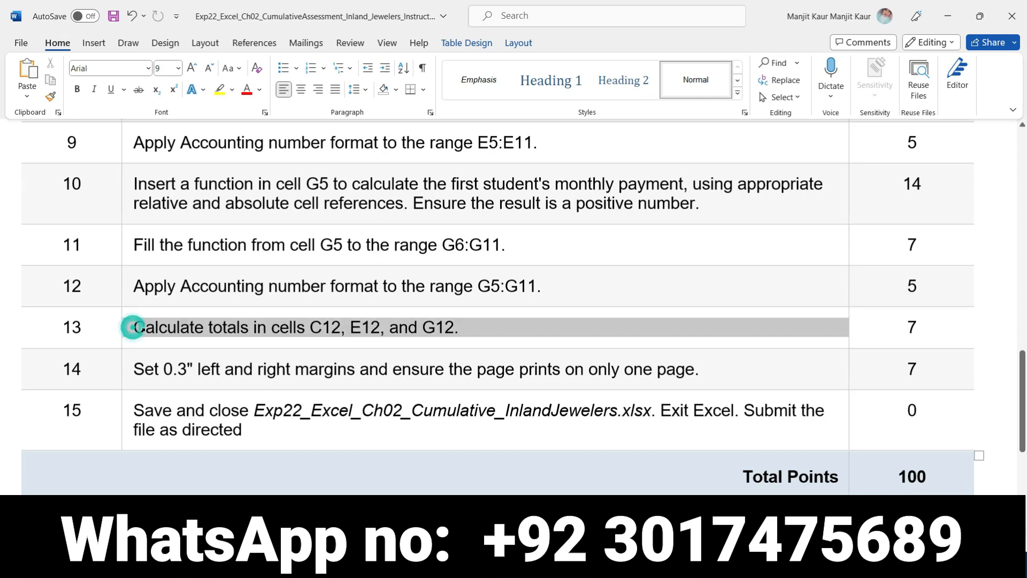
click(156, 306)
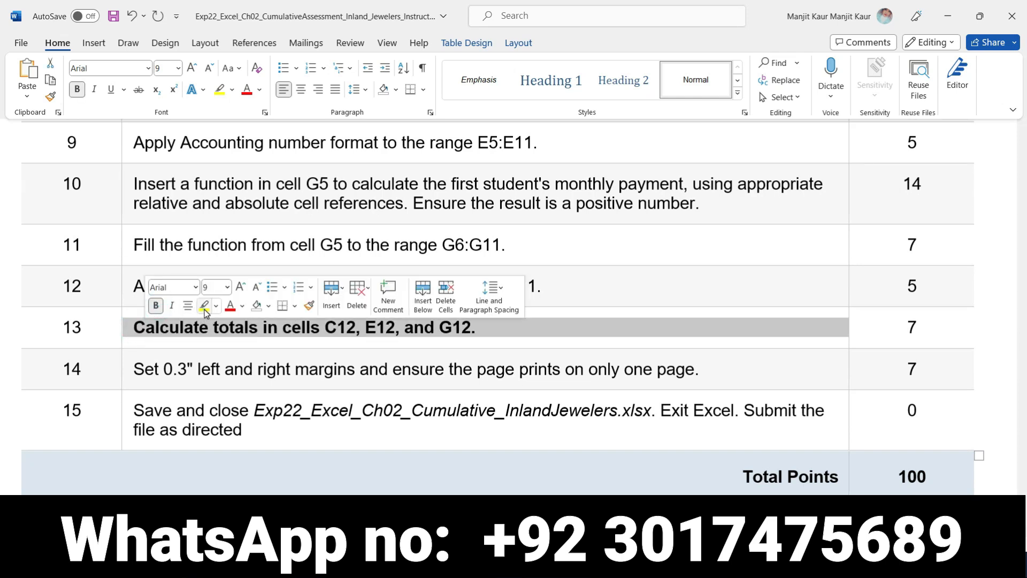
click(204, 305)
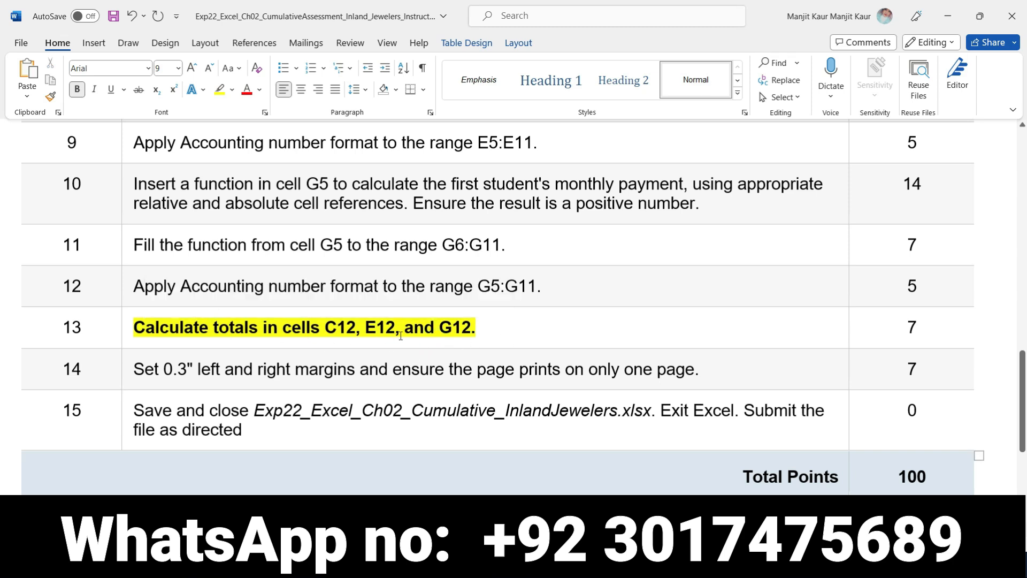
- Switch to Excel, check the totals row in the solution workbook, and locate cells C12, E12, and G12 in the working workbook
click(508, 565)
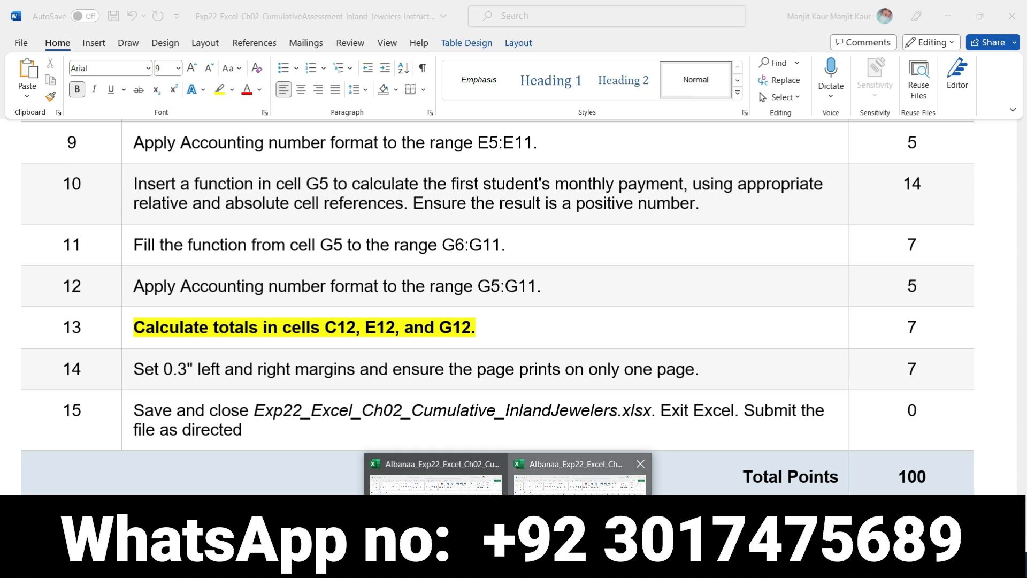
click(579, 484)
click(511, 565)
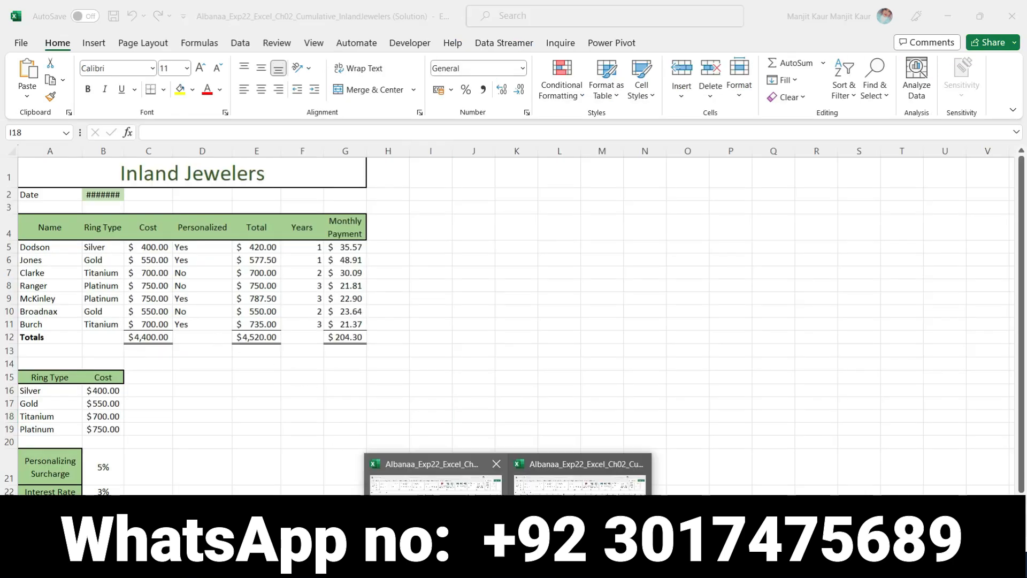
click(588, 471)
click(237, 395)
click(362, 394)
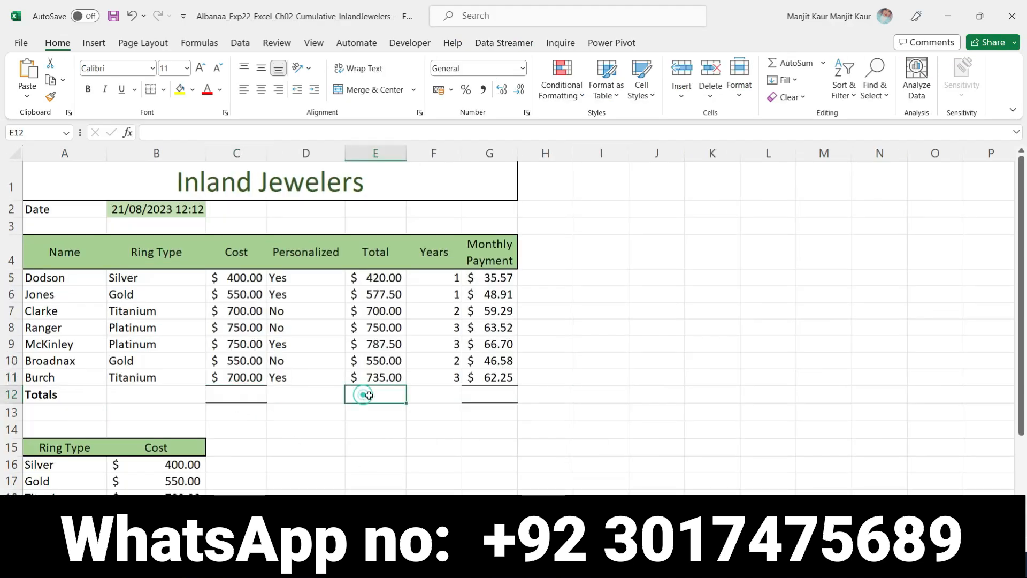
click(465, 394)
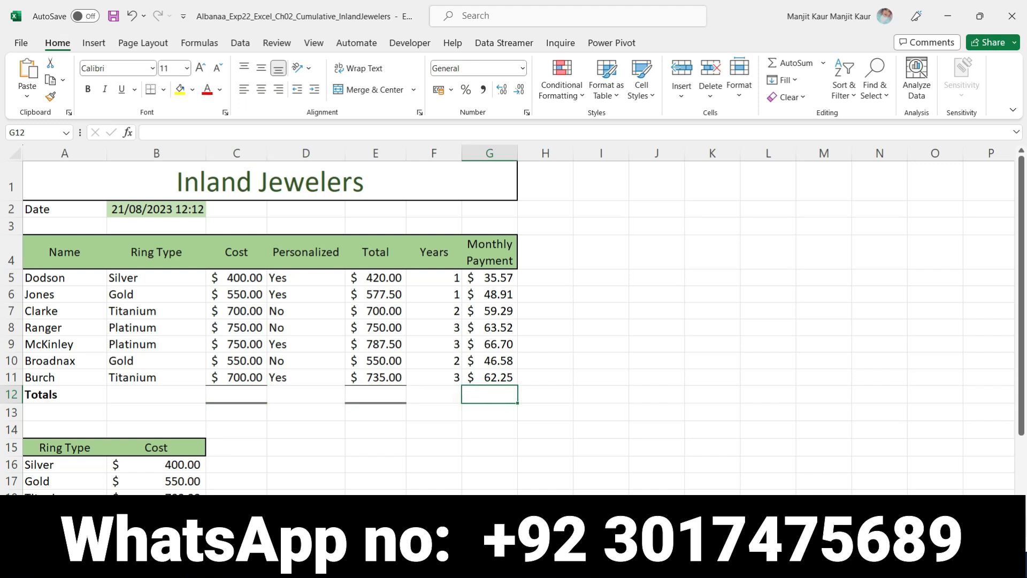
- Return to Word and highlight instruction 14, about the 0.3" margins and one-page printing, in yellow
key(alt+Tab)
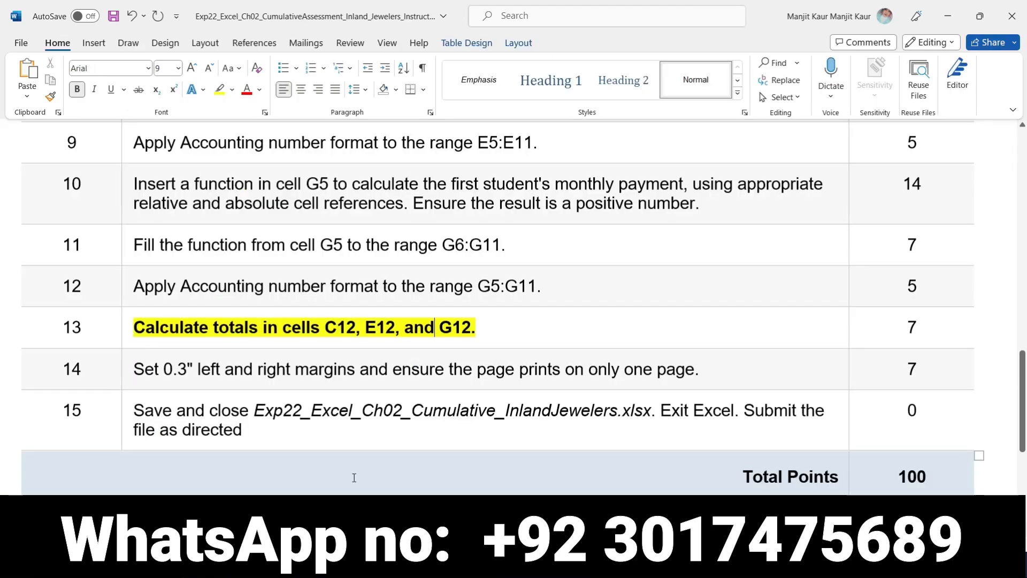
click(131, 370)
click(192, 346)
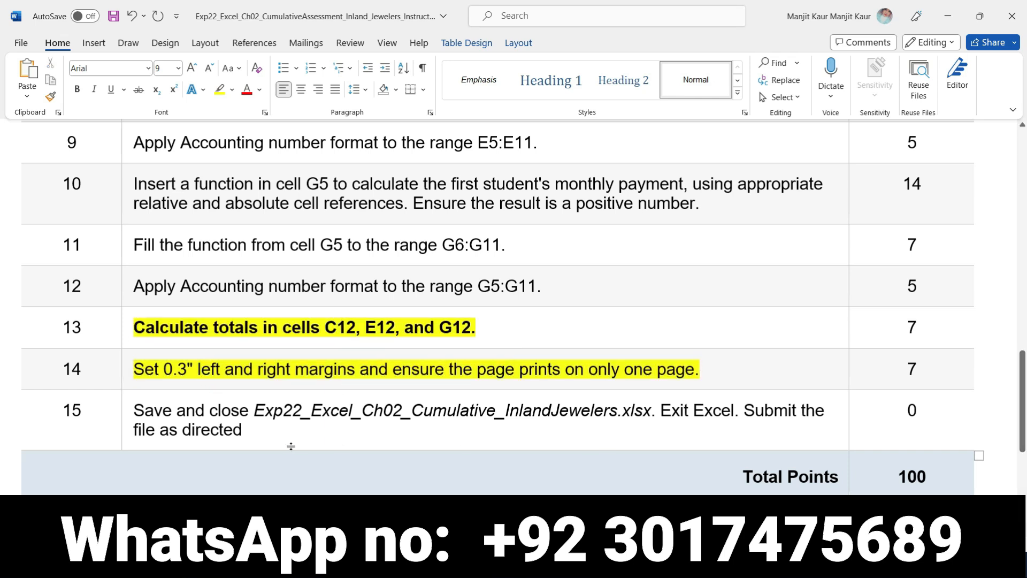
- Compare the working and solution workbooks in Excel, and review the full list of instructions in Word
scroll(315, 430, up, 15)
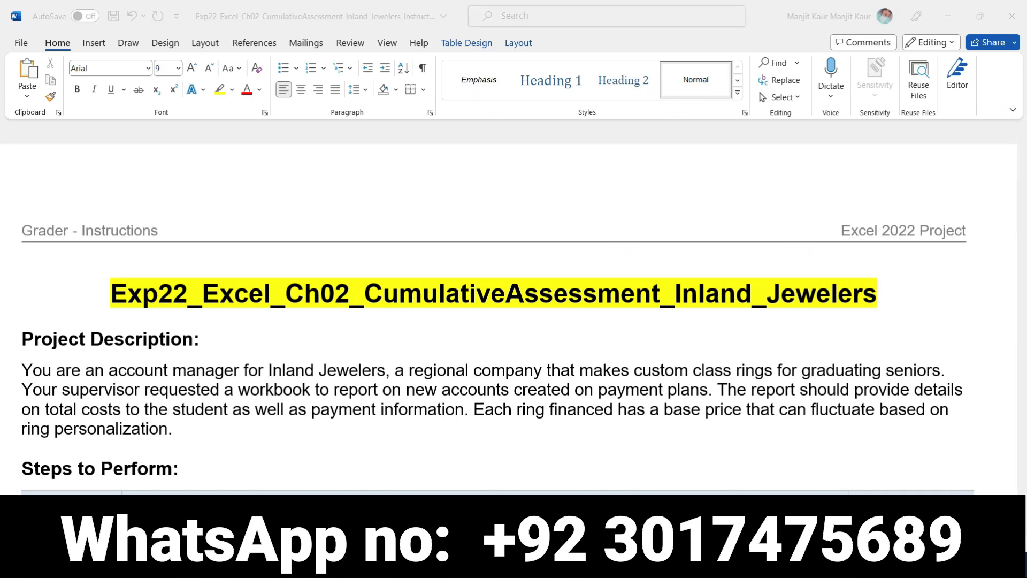
click(444, 471)
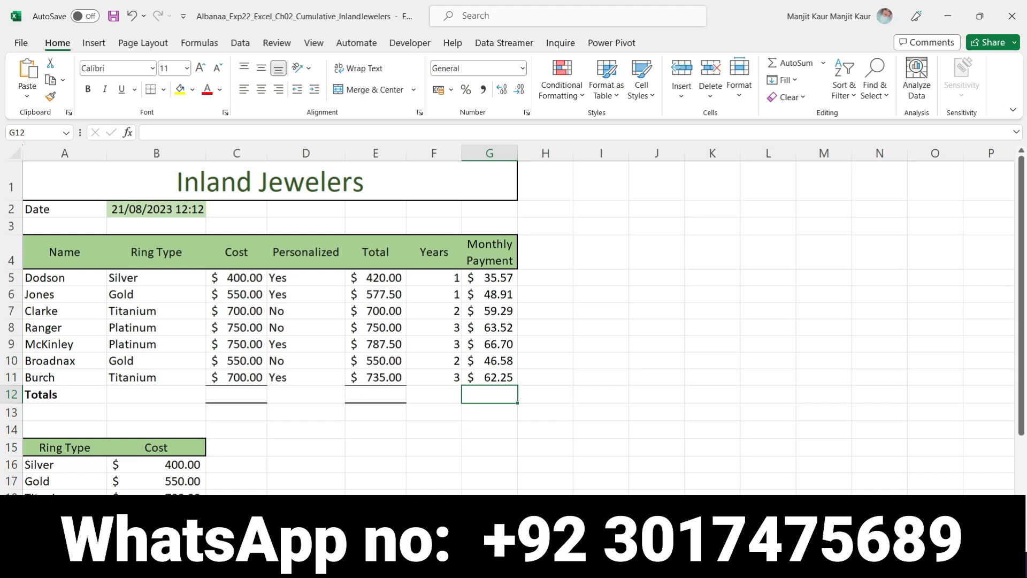
click(580, 471)
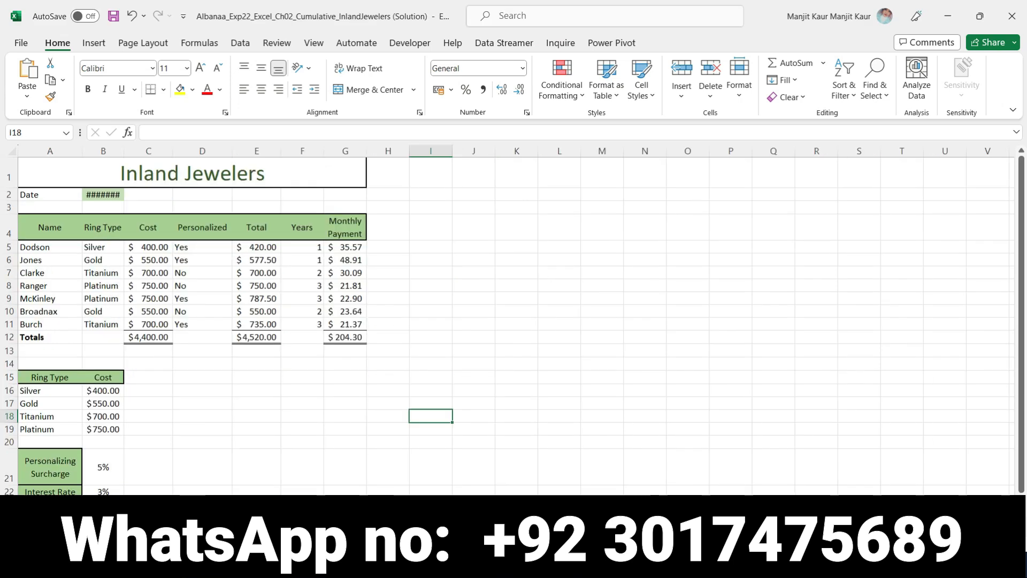
click(484, 565)
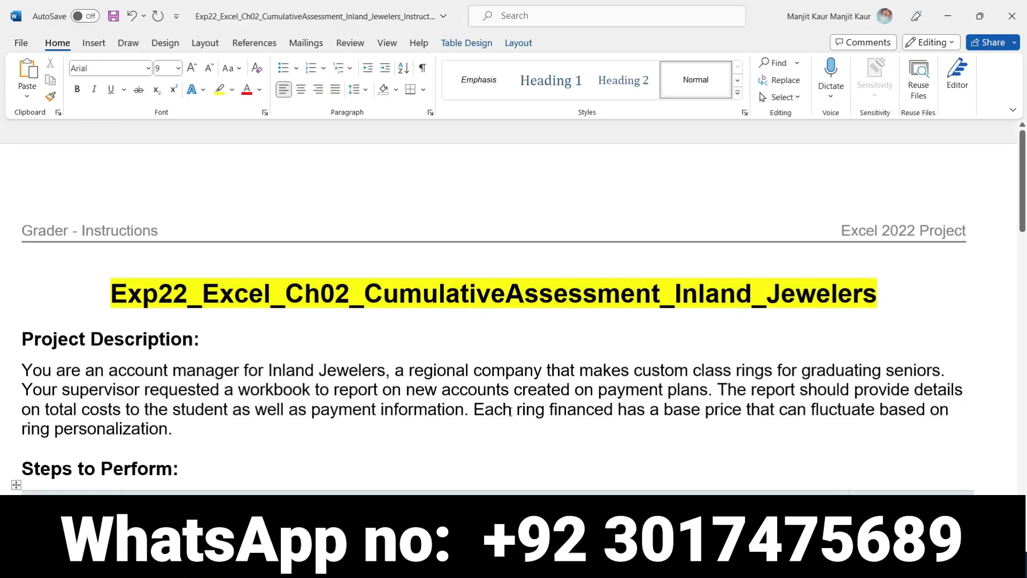
scroll(510, 412, down, 10)
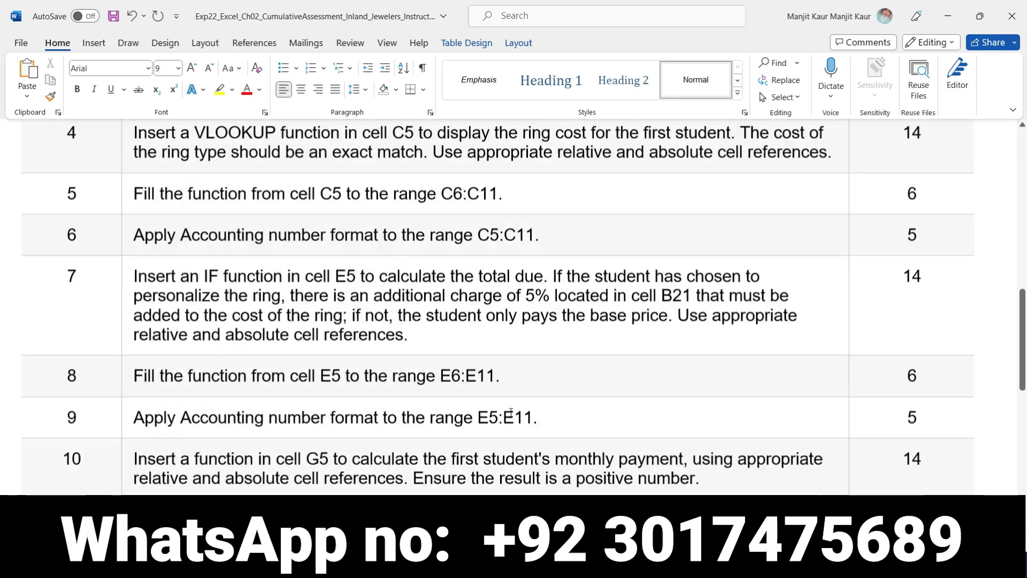
scroll(511, 412, down, 10)
scroll(509, 412, up, 10)
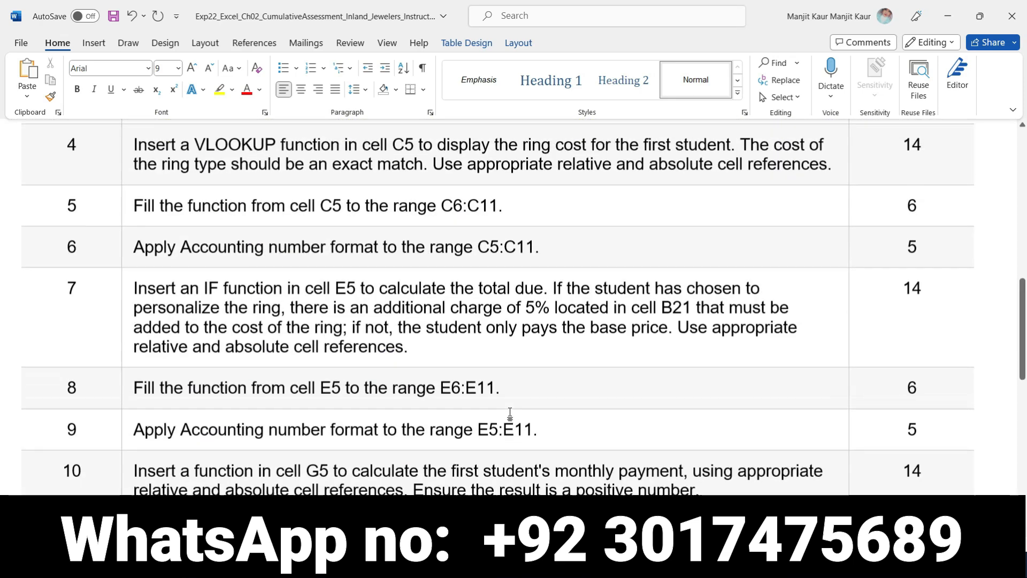
scroll(510, 412, up, 12)
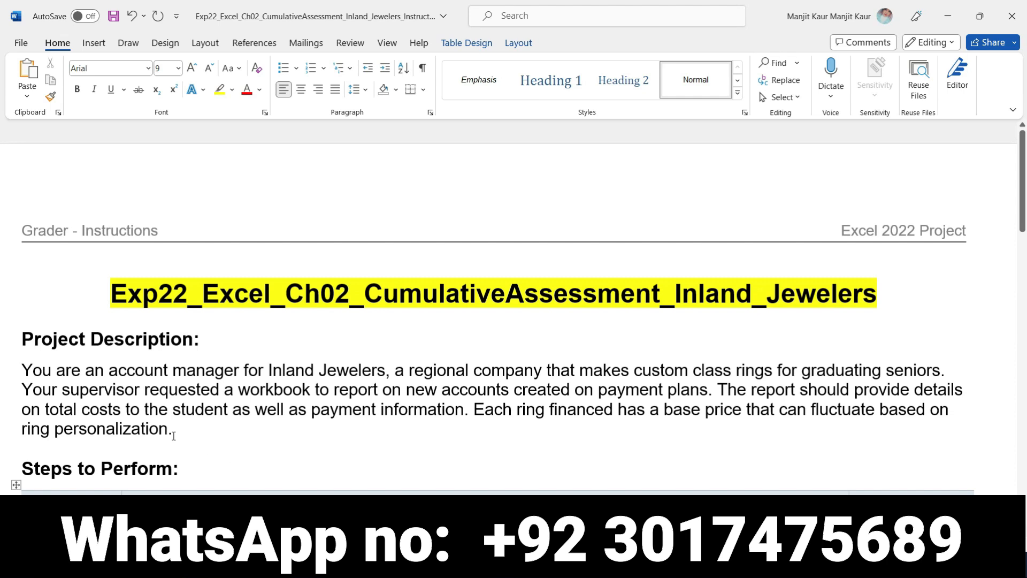
- Make the Project Description paragraph bold and highlight it in yellow
drag(166, 432, 22, 369)
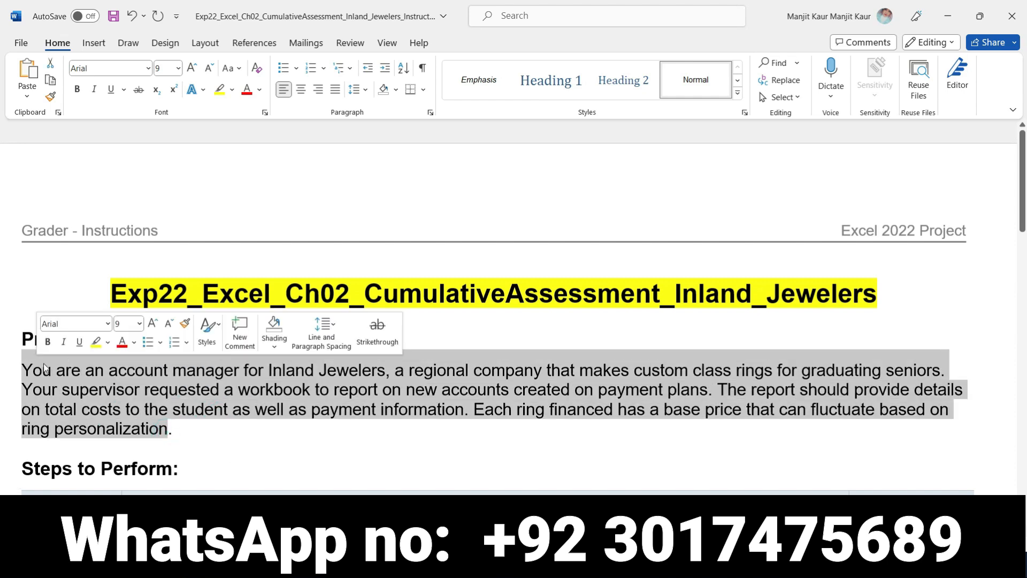
click(48, 342)
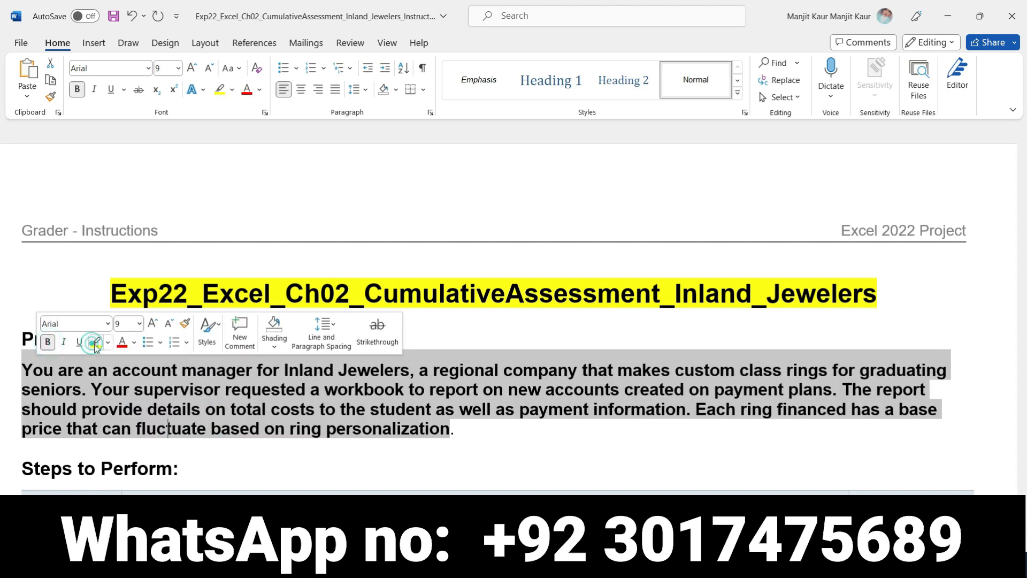
click(96, 342)
click(459, 460)
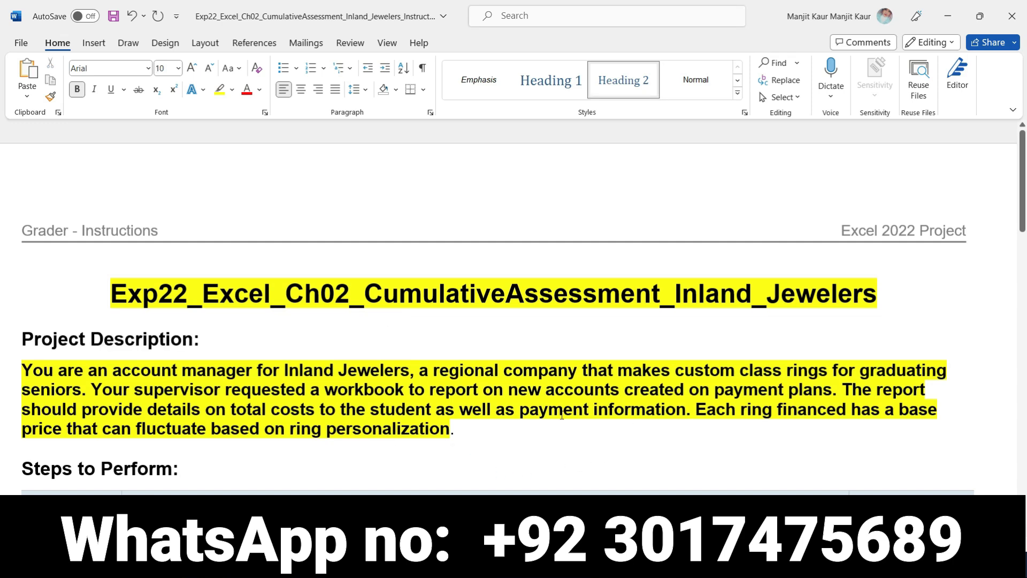